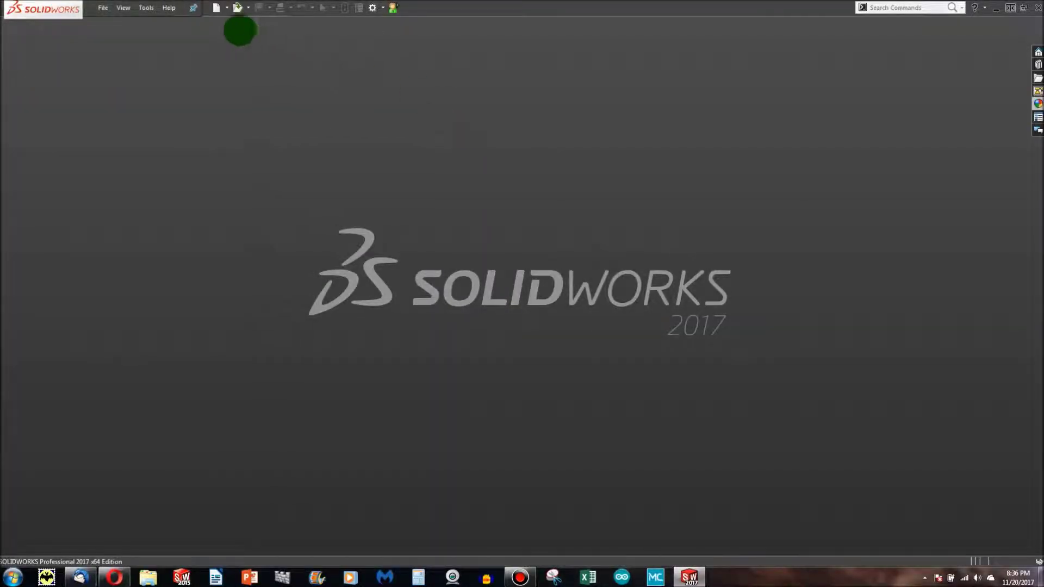
Start a new part and begin a sketch on the Front Plane.
{"action": "left_click", "coordinate": [216, 7]}
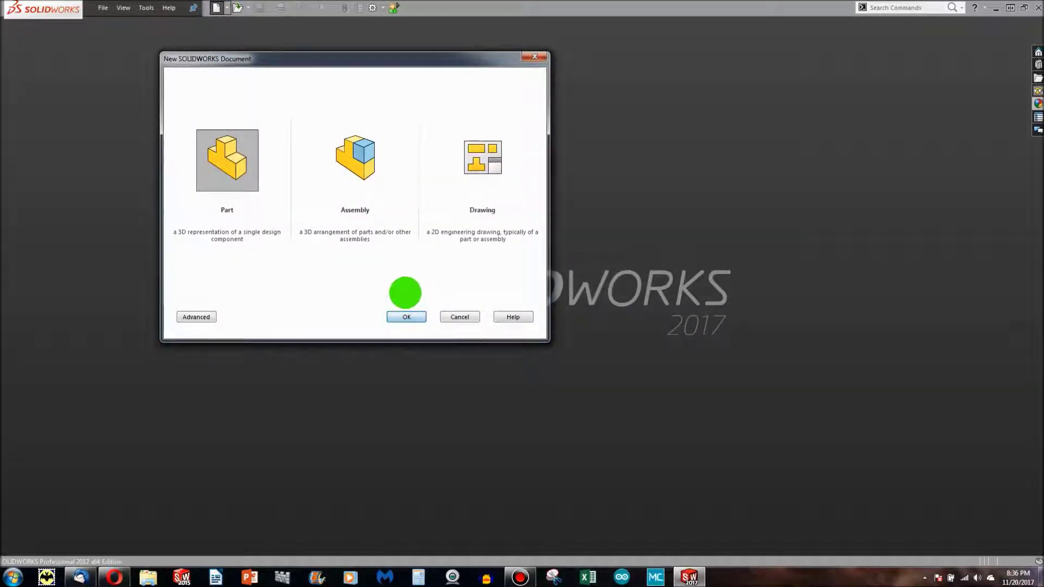
{"action": "left_click", "coordinate": [406, 316]}
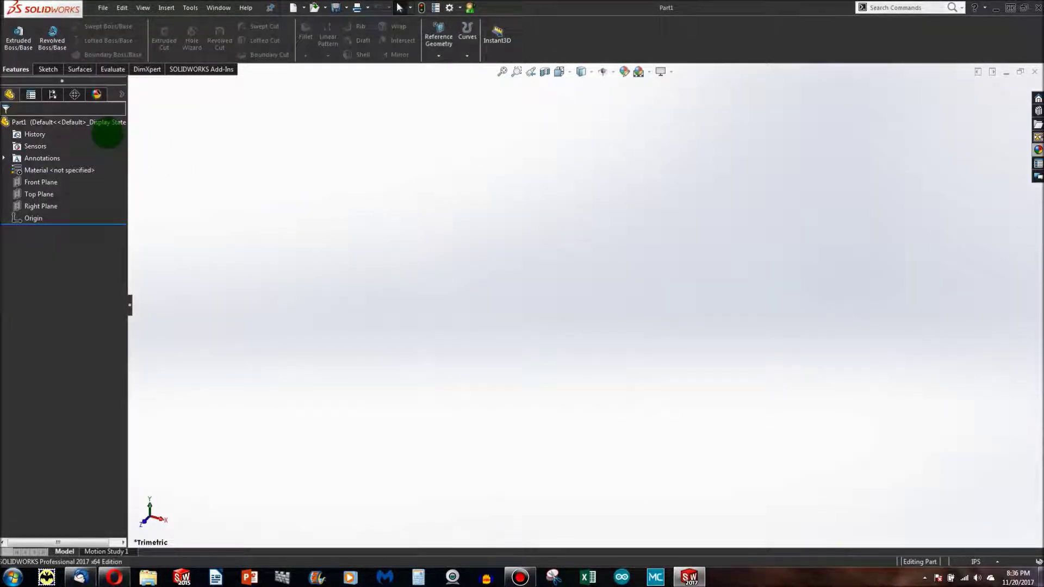
{"action": "left_click", "coordinate": [48, 69]}
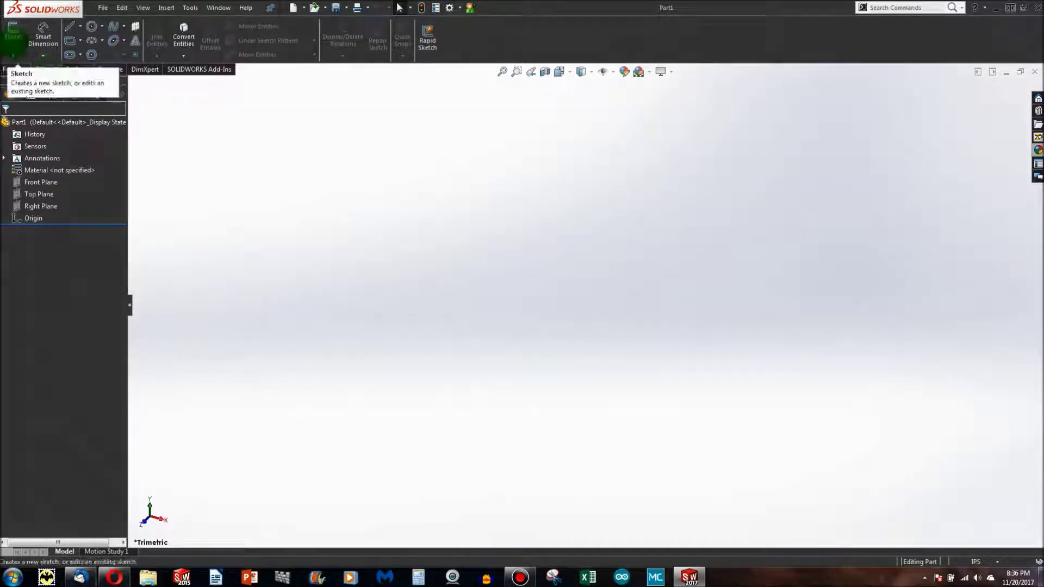
{"action": "left_click", "coordinate": [14, 31]}
{"action": "left_click", "coordinate": [475, 212]}
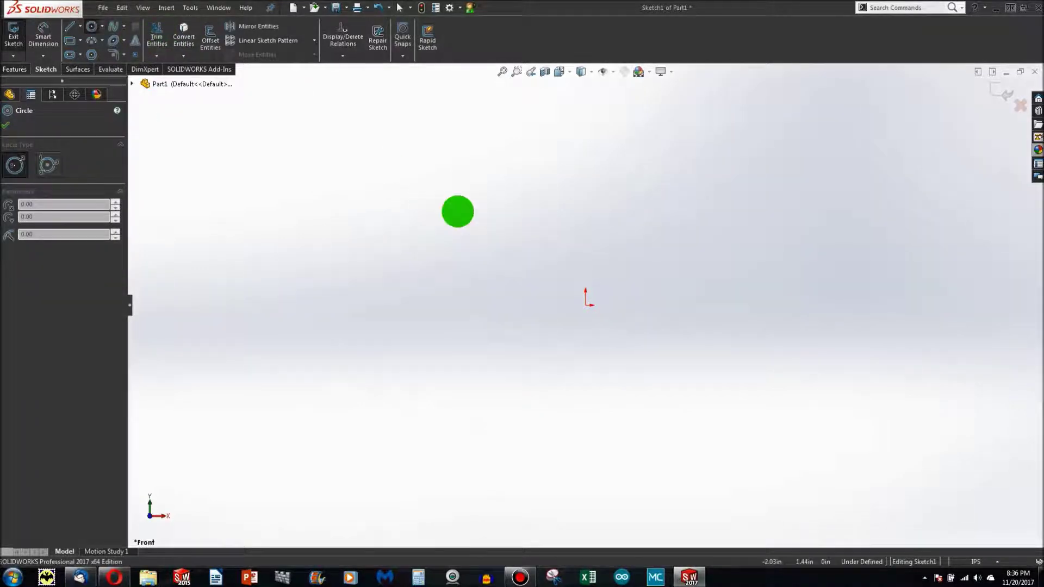
Draw a circle centred on the origin and dimension its diameter to 0.5 in.
{"action": "left_click", "coordinate": [586, 305]}
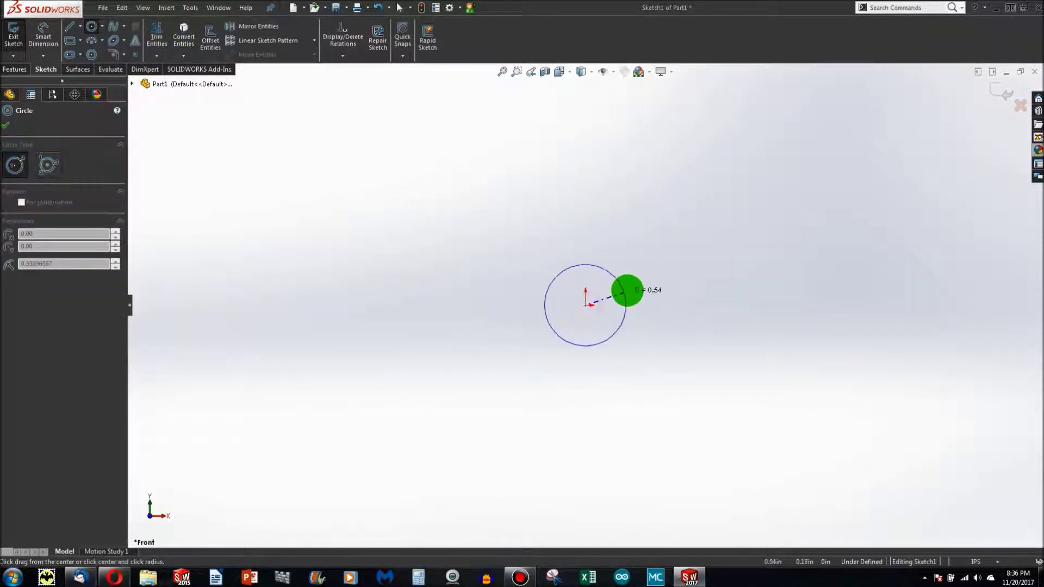
{"action": "left_click", "coordinate": [626, 287]}
{"action": "left_click", "coordinate": [43, 36]}
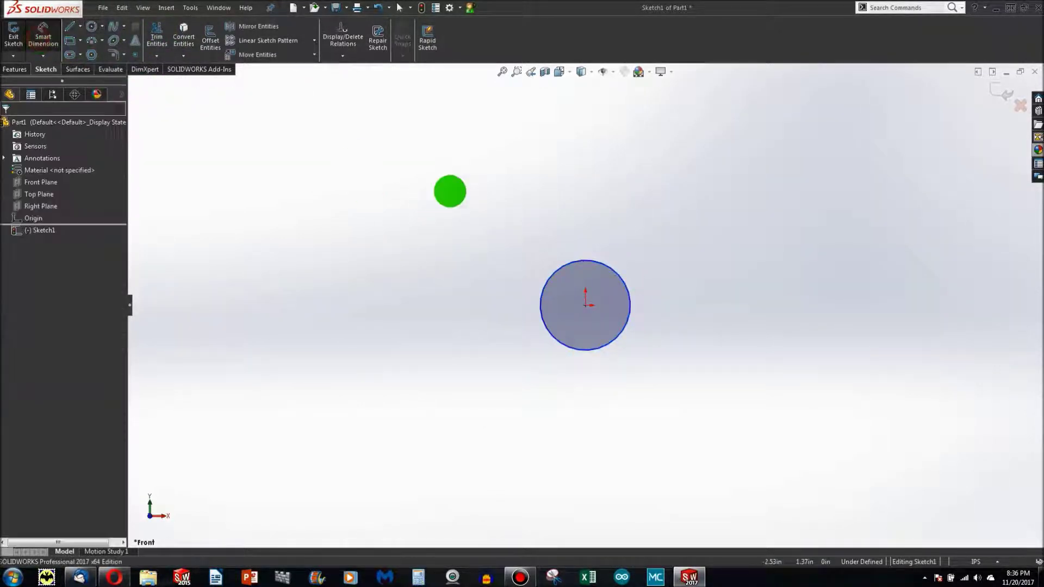
{"action": "left_click", "coordinate": [624, 283]}
{"action": "left_click", "coordinate": [695, 304]}
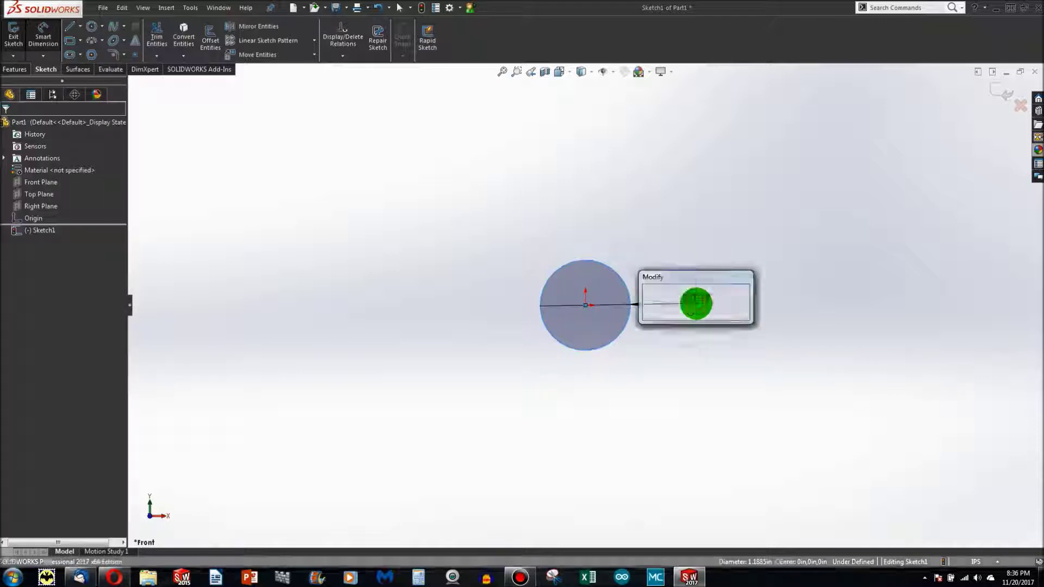
{"action": "type", "text": "0.5"}
{"action": "key", "text": "Return"}
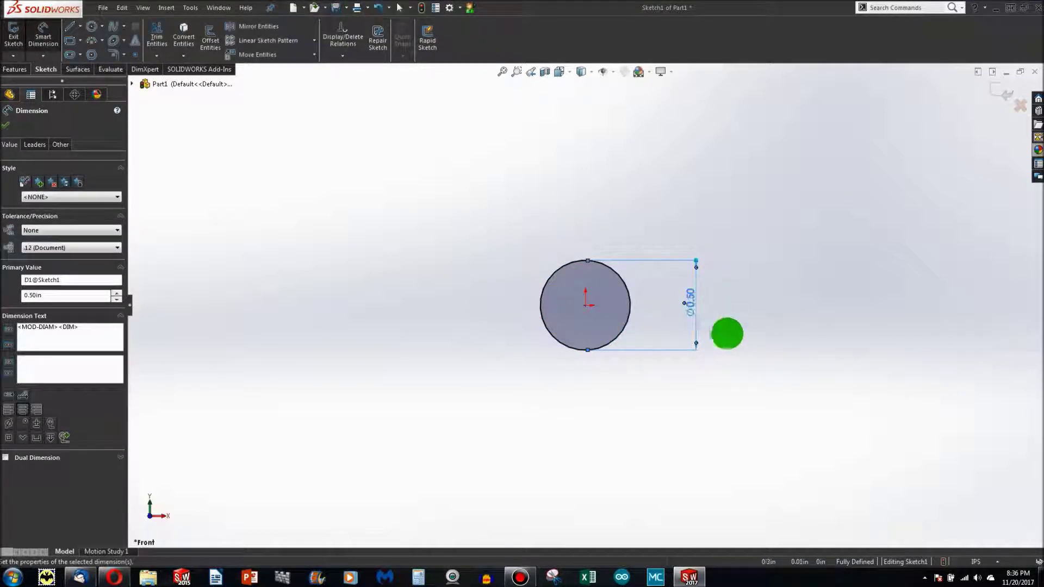
{"action": "middle_click_drag", "start_coordinate": [695, 347], "coordinate": [666, 403]}
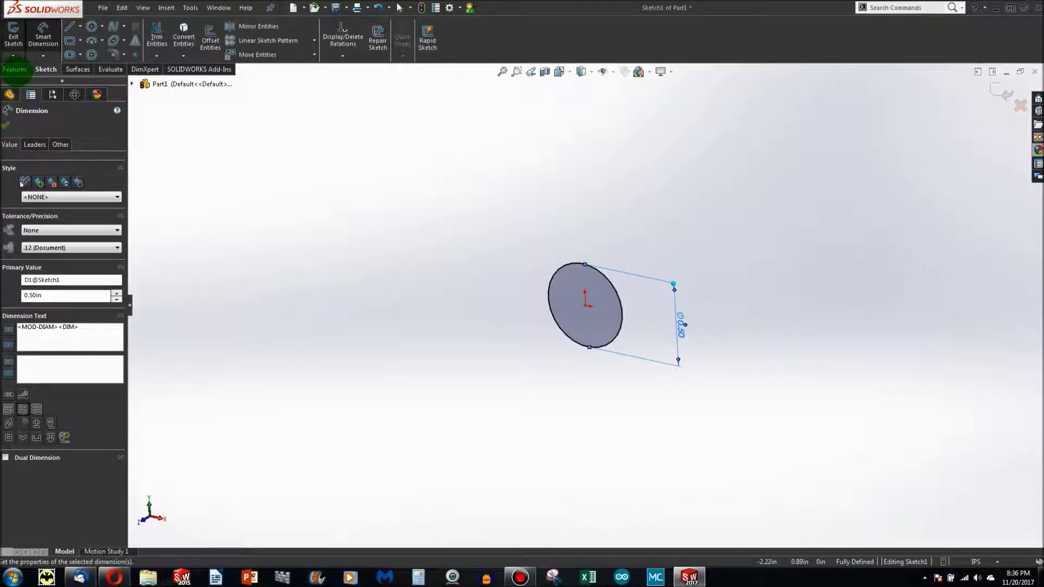
{"action": "left_click", "coordinate": [15, 69]}
Extrude the circle 6 in blind in the reversed direction, then select the rod's end face.
{"action": "left_click", "coordinate": [17, 35]}
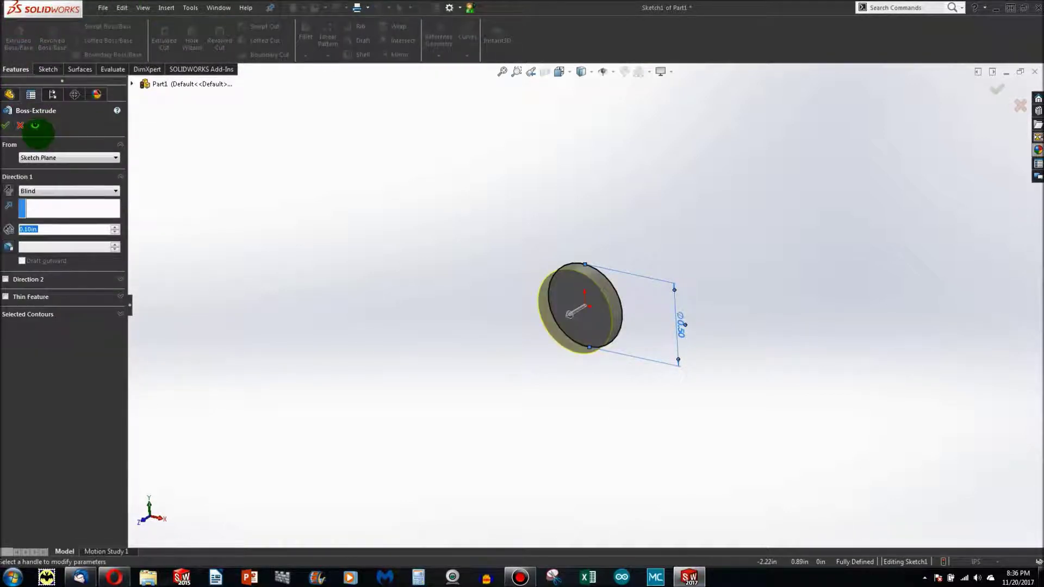
{"action": "type", "text": "6."}
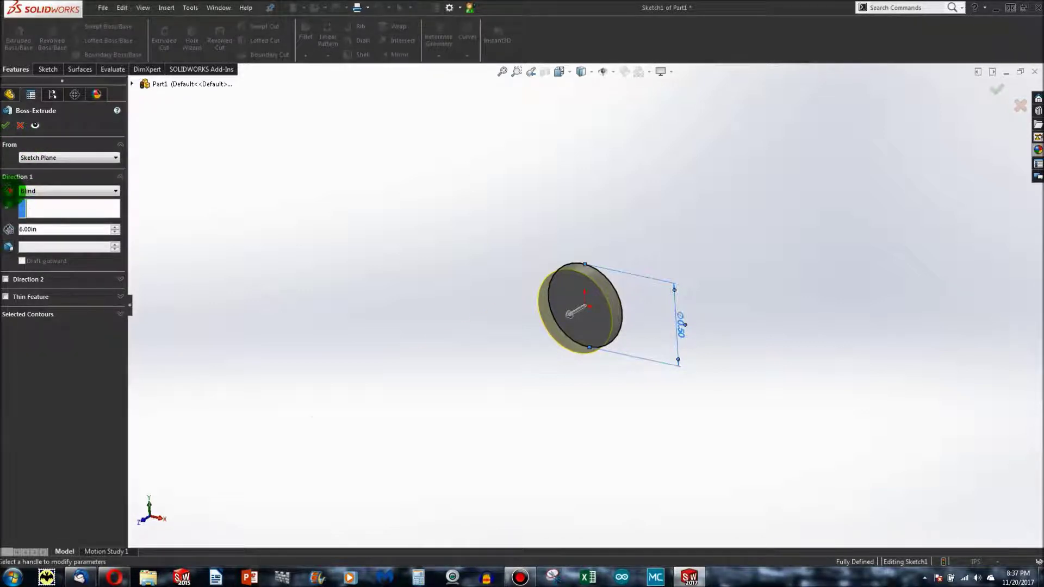
{"action": "left_click", "coordinate": [9, 191]}
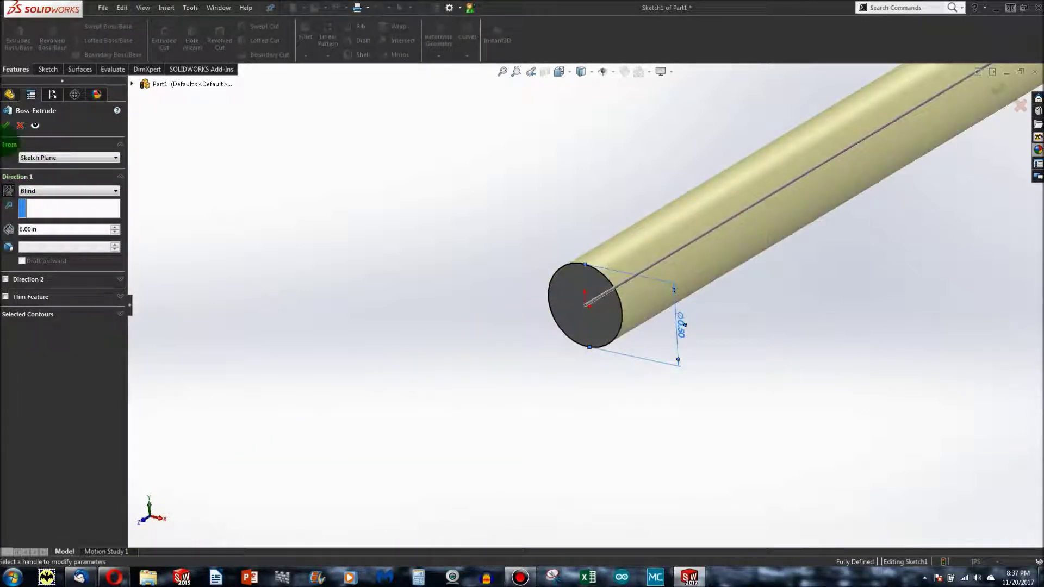
{"action": "left_click", "coordinate": [6, 125]}
{"action": "scroll", "coordinate": [583, 233], "scroll_direction": "up", "scroll_amount": 3}
{"action": "scroll", "coordinate": [776, 191], "scroll_direction": "down", "scroll_amount": 3}
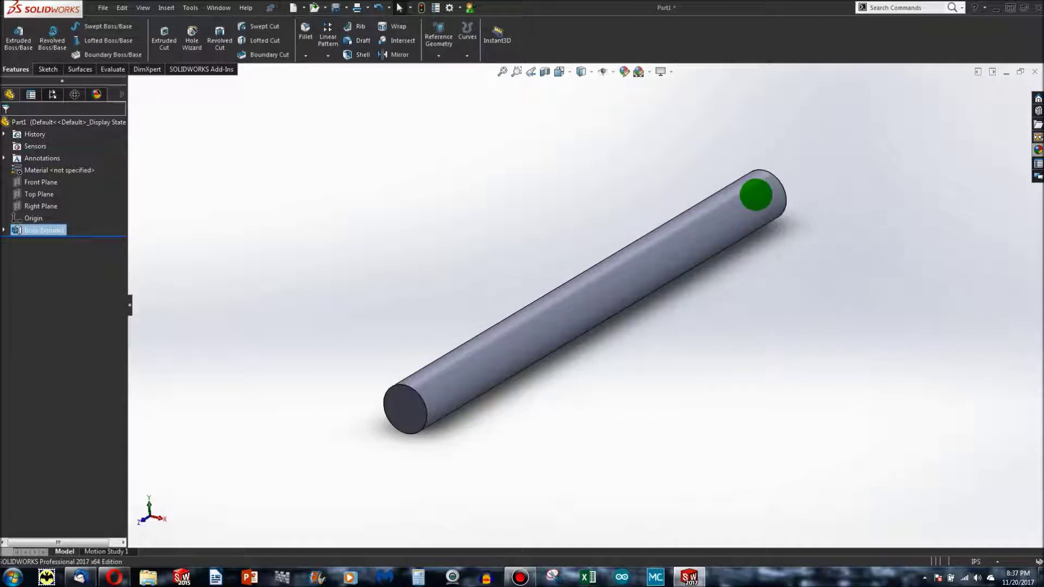
{"action": "middle_click_drag", "start_coordinate": [756, 194], "coordinate": [600, 272]}
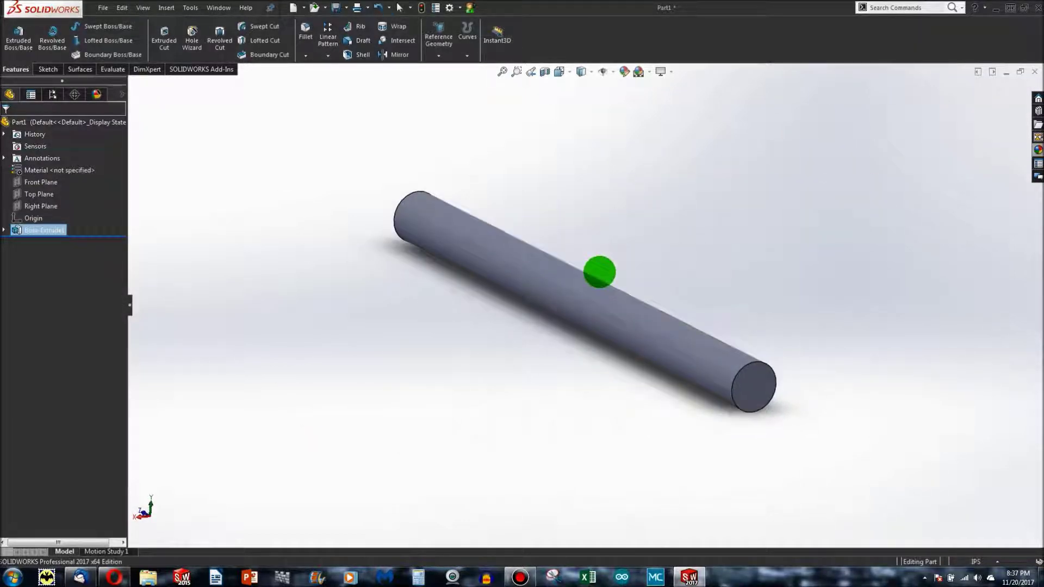
{"action": "scroll", "coordinate": [745, 368], "scroll_direction": "down", "scroll_amount": 3}
{"action": "left_click", "coordinate": [746, 374]}
{"action": "mouse_move", "coordinate": [191, 91]}
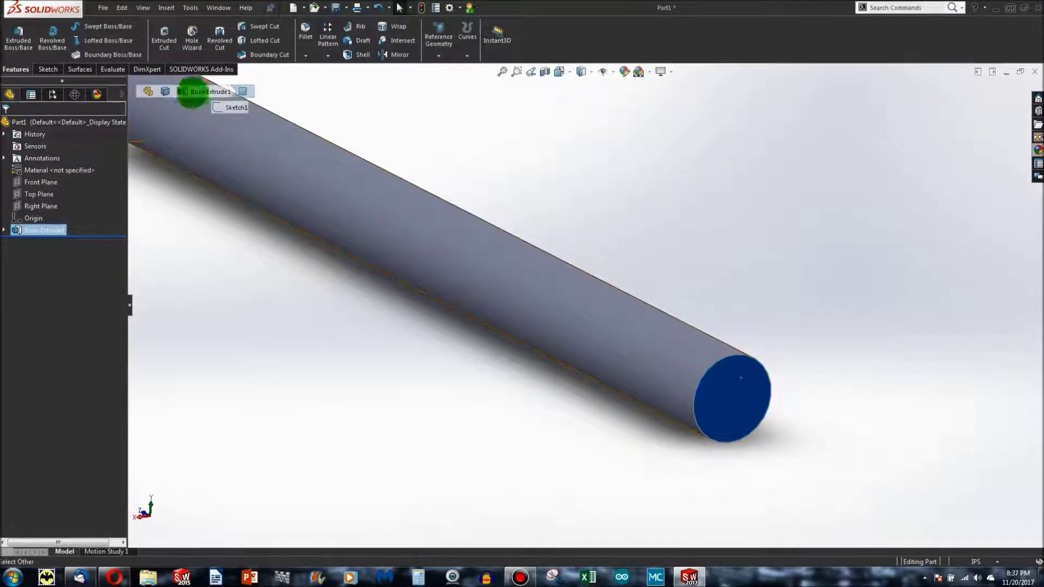
Sketch on the end face, draw and dimension a trial 0.50 in circle, then delete it.
{"action": "left_click", "coordinate": [48, 70]}
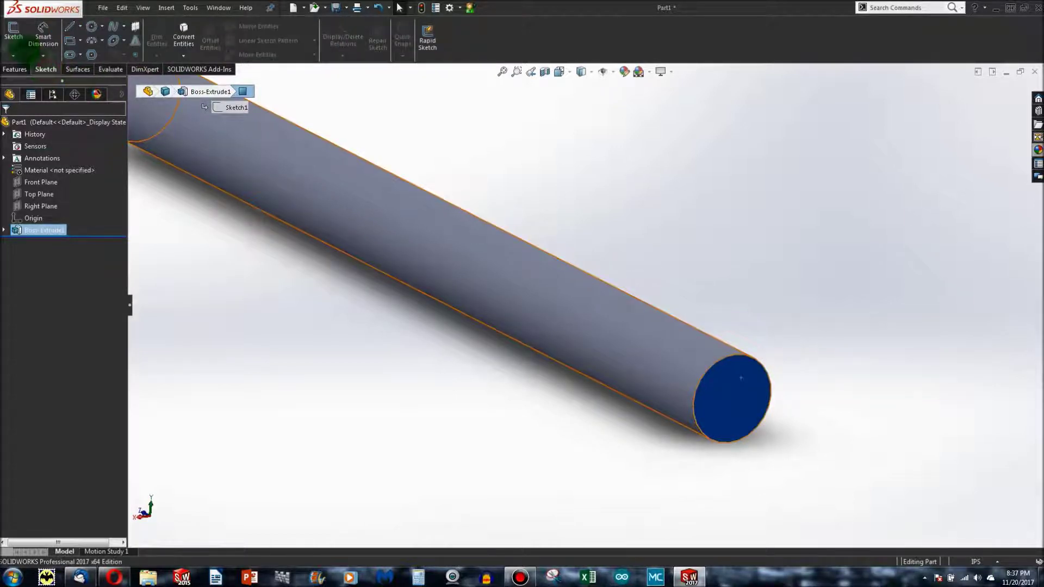
{"action": "left_click", "coordinate": [14, 32]}
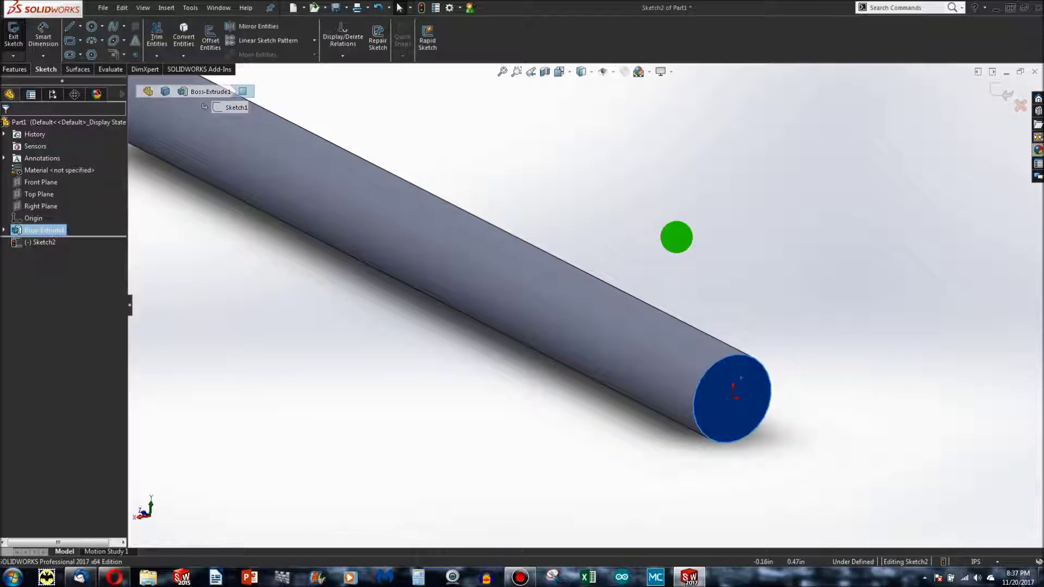
{"action": "left_click", "coordinate": [91, 26]}
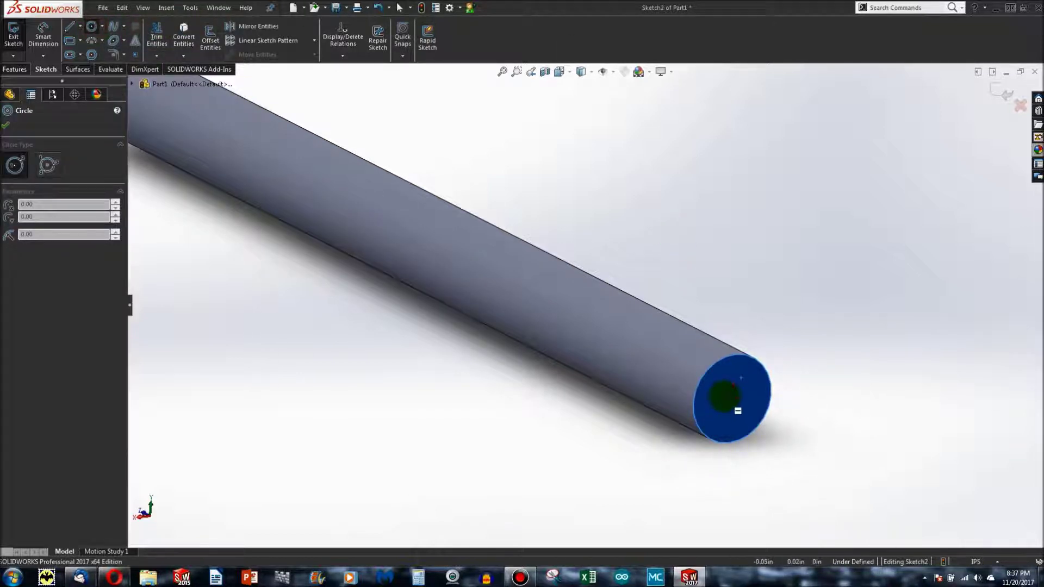
{"action": "left_click", "coordinate": [748, 414]}
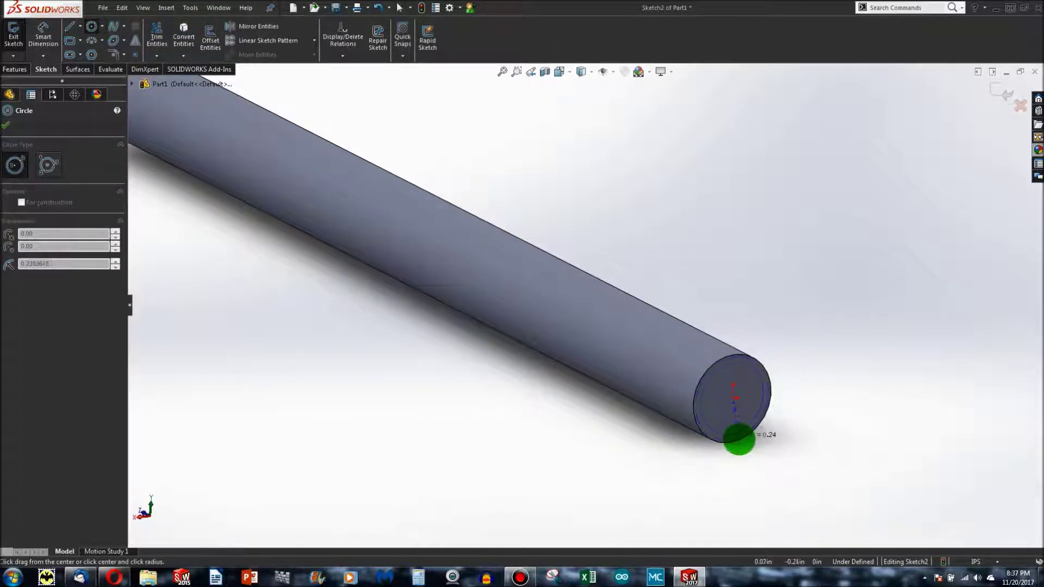
{"action": "left_click", "coordinate": [814, 450]}
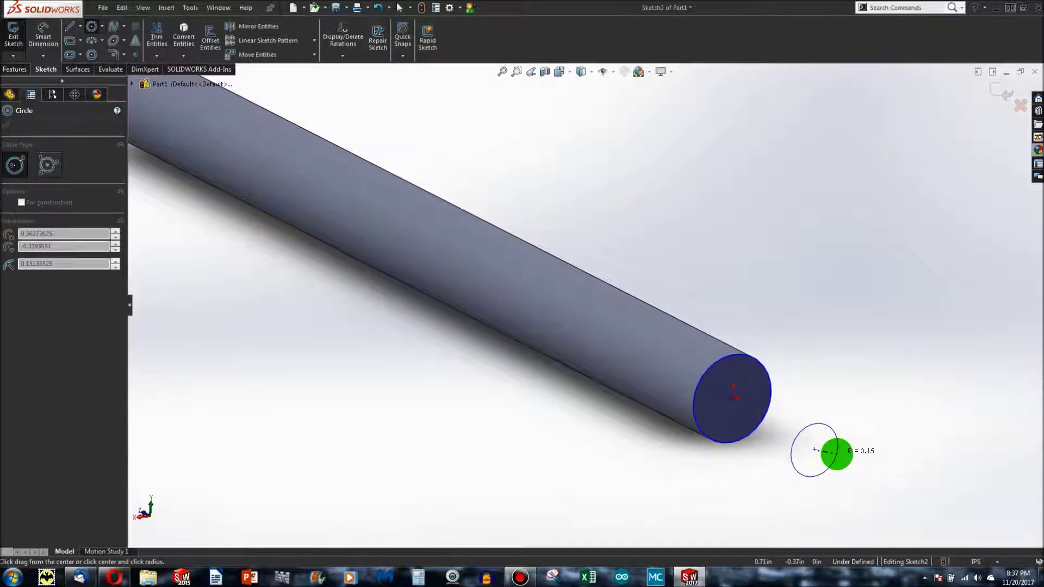
{"action": "key", "text": "Escape"}
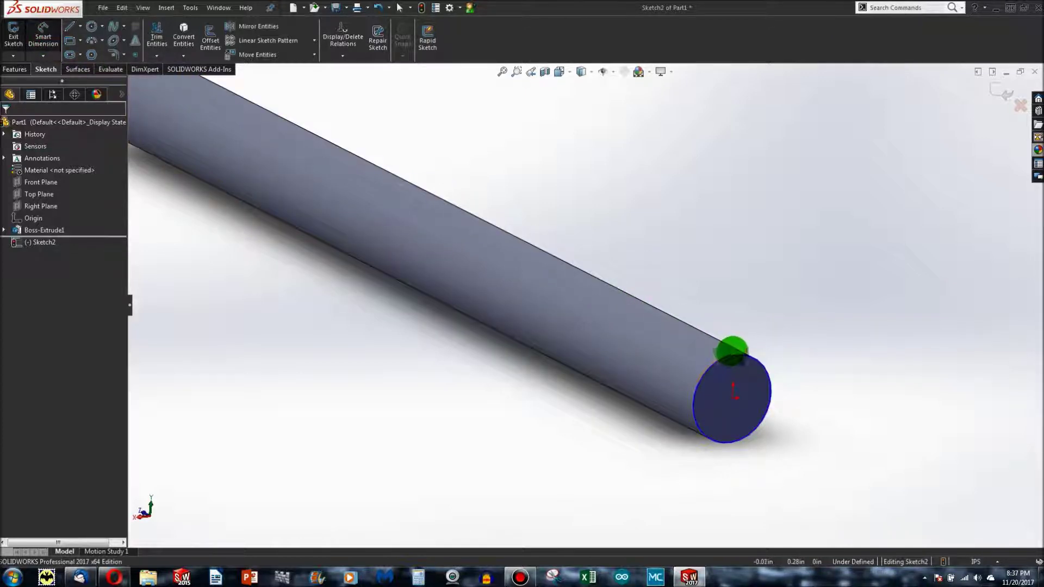
{"action": "left_click", "coordinate": [733, 349]}
{"action": "left_click", "coordinate": [879, 361]}
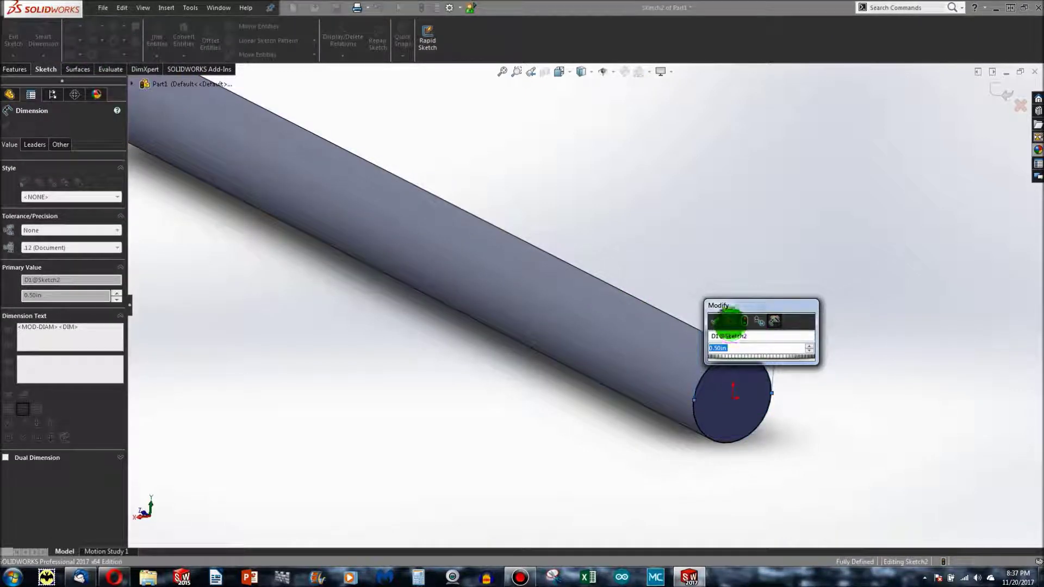
{"action": "left_click", "coordinate": [715, 321]}
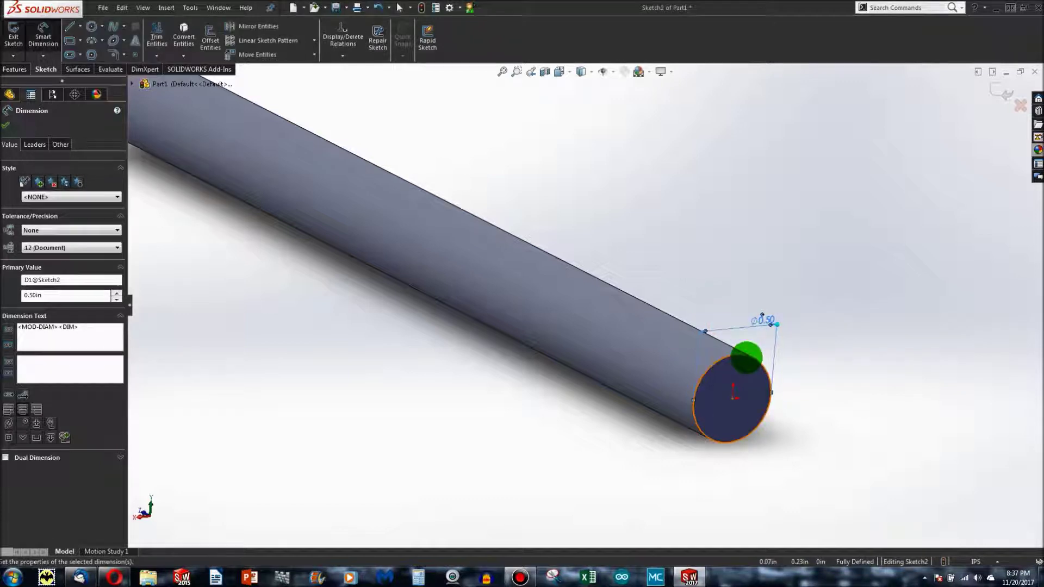
{"action": "key", "text": "Escape"}
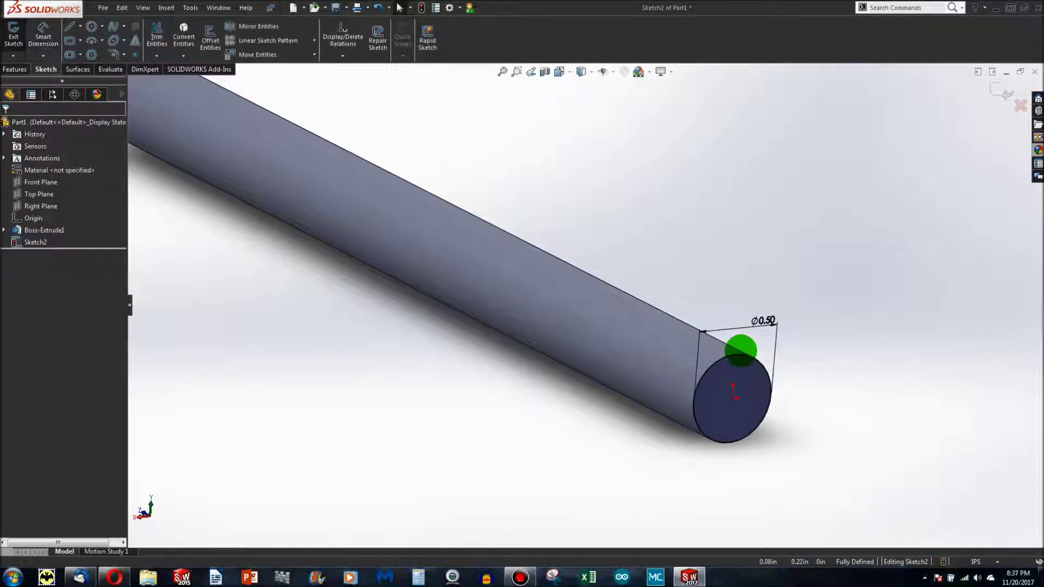
{"action": "left_click_drag", "start_coordinate": [629, 225], "coordinate": [799, 476]}
{"action": "key", "text": "Delete"}
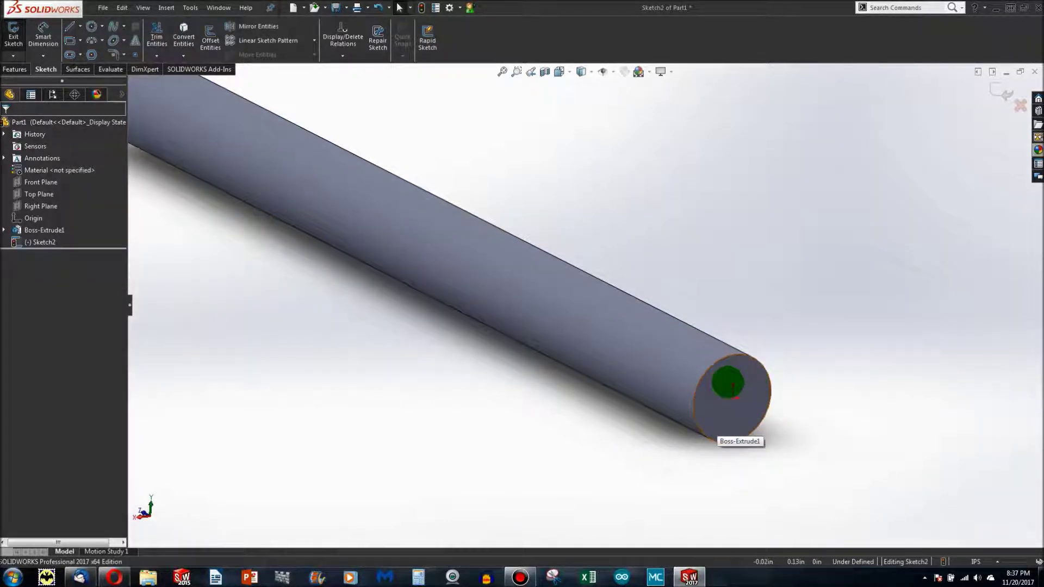
Select the rod's circular end edge and convert it into the sketch.
{"action": "left_click", "coordinate": [721, 361]}
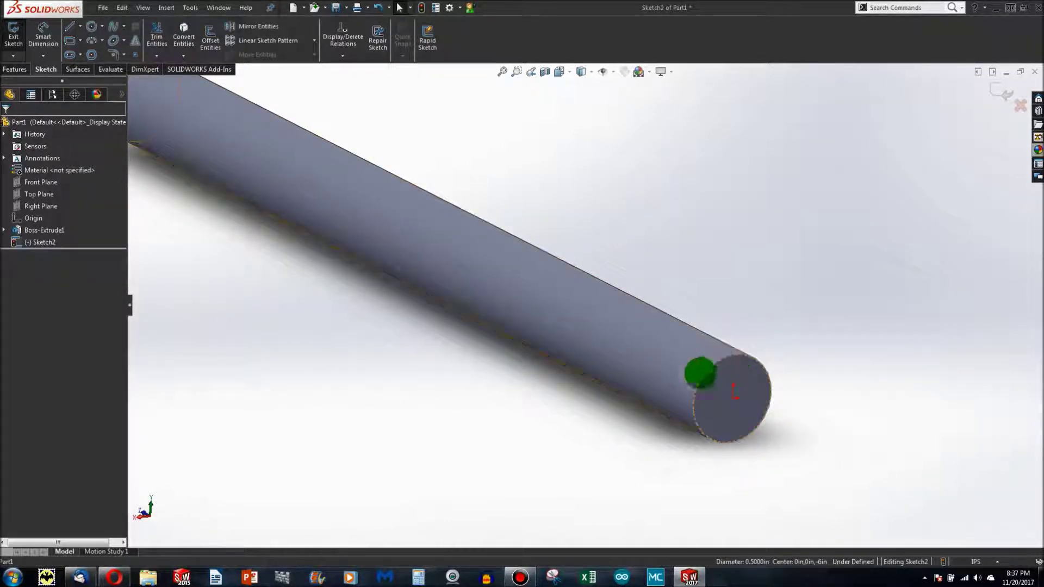
{"action": "scroll", "coordinate": [698, 365], "scroll_direction": "up", "scroll_amount": 4}
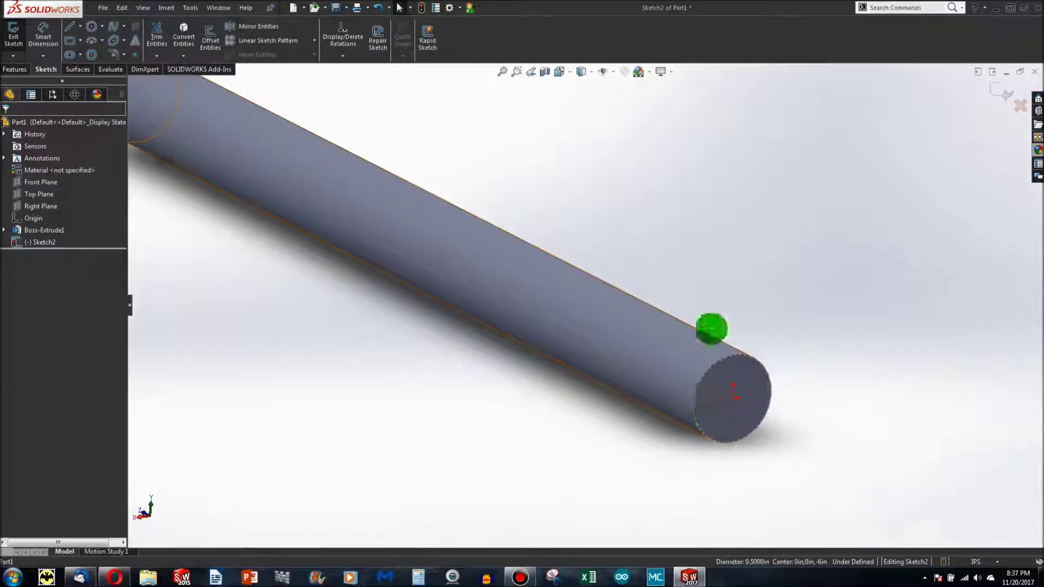
{"action": "left_click", "coordinate": [363, 310]}
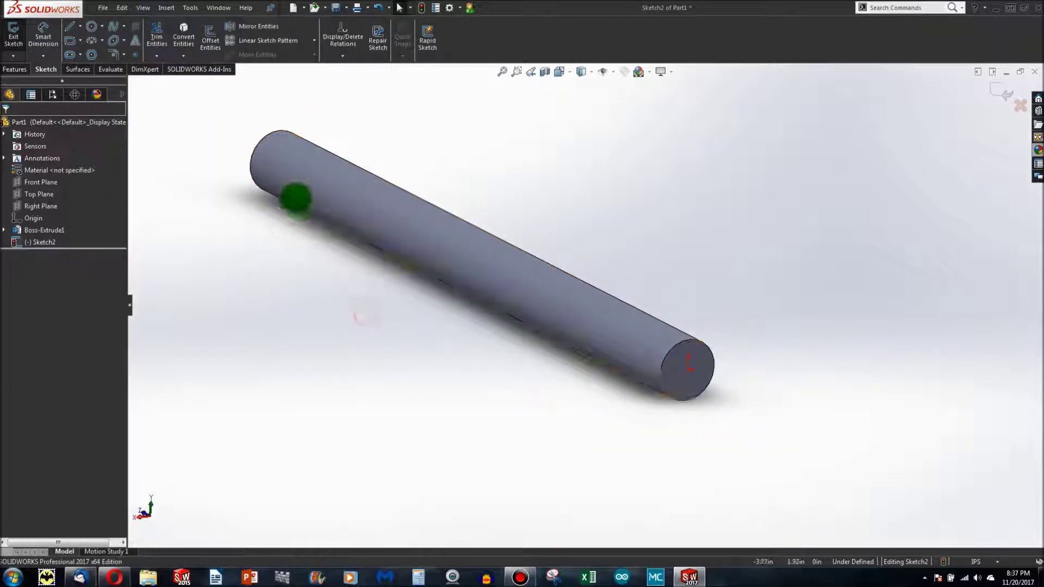
{"action": "left_click", "coordinate": [254, 145]}
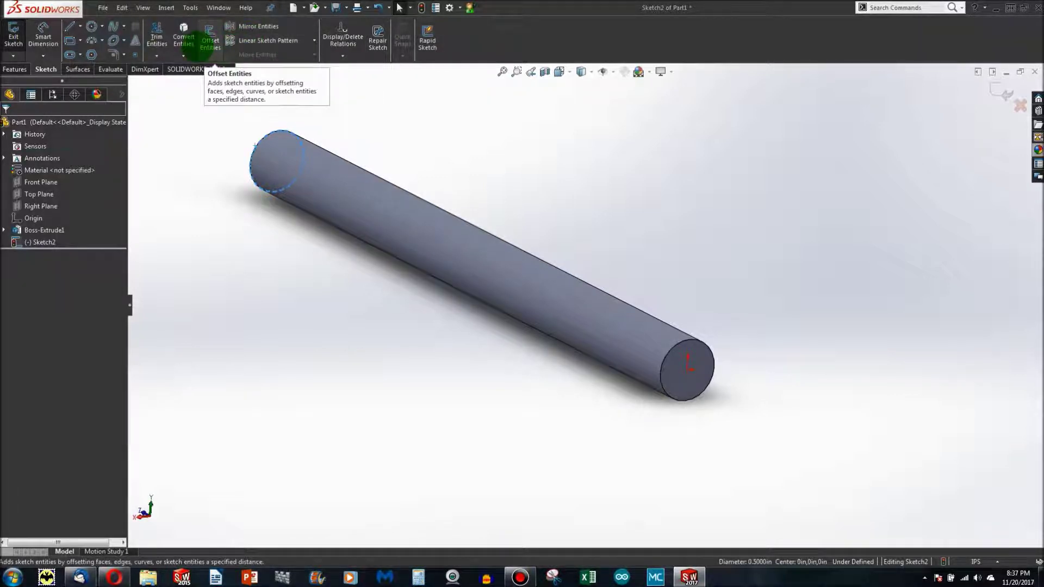
{"action": "left_click", "coordinate": [184, 36]}
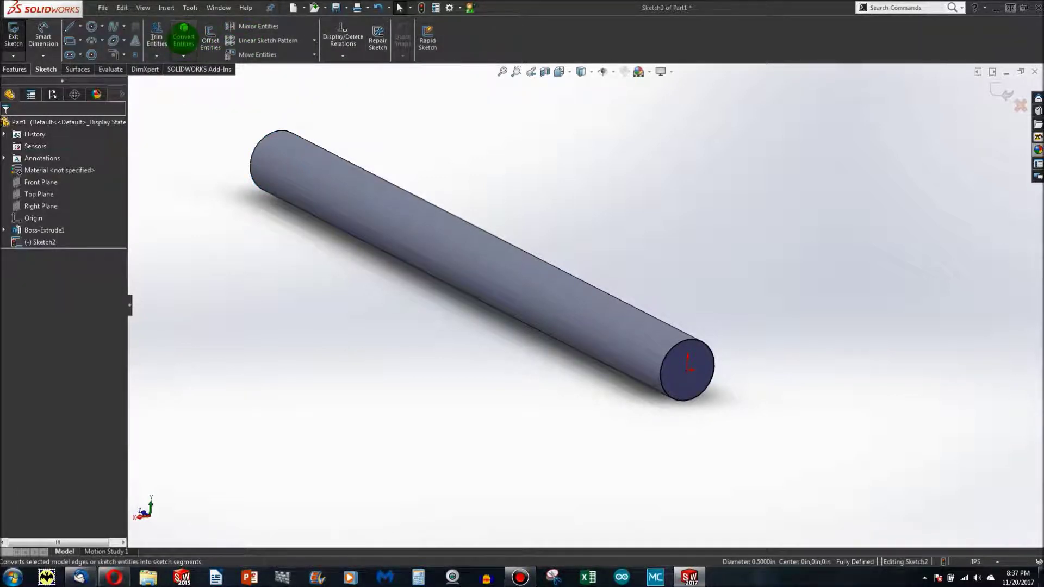
{"action": "scroll", "coordinate": [680, 326], "scroll_direction": "down", "scroll_amount": 5}
Reselect the near-end circular edge and convert it again into a fully defined circle.
{"action": "left_click", "coordinate": [686, 363]}
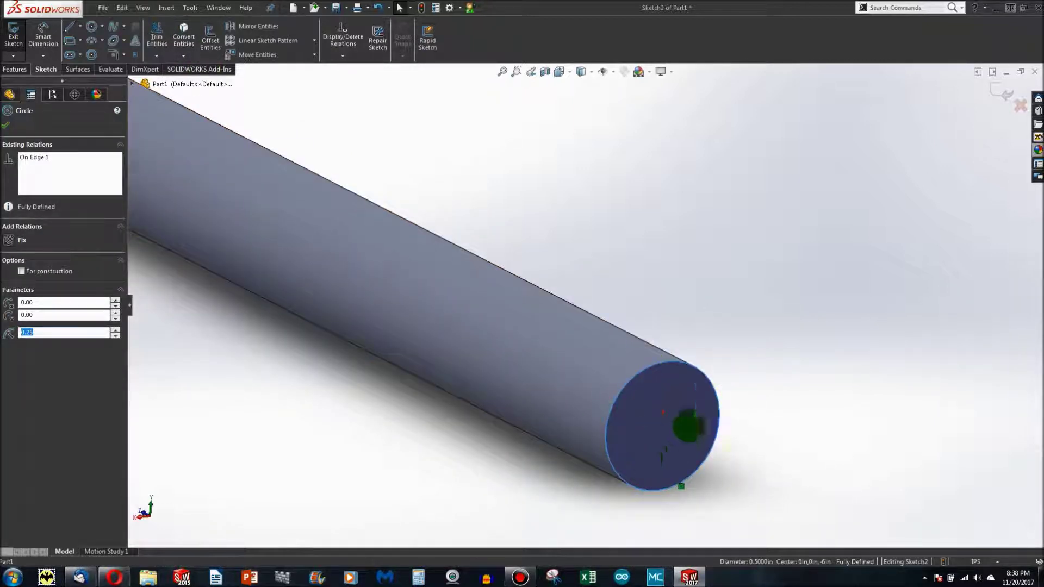
{"action": "scroll", "coordinate": [653, 391], "scroll_direction": "up", "scroll_amount": 5}
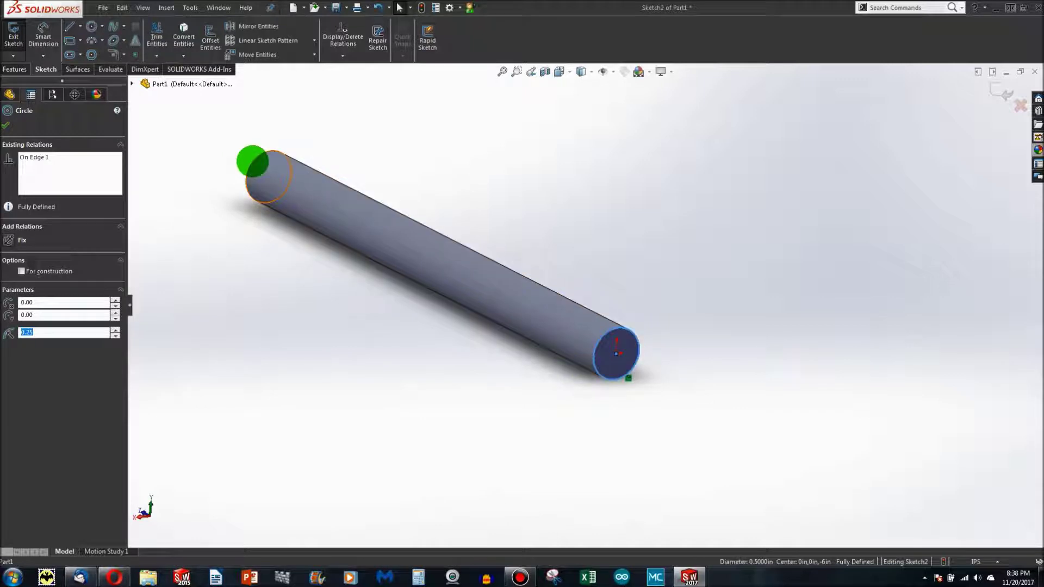
{"action": "key", "text": "Escape"}
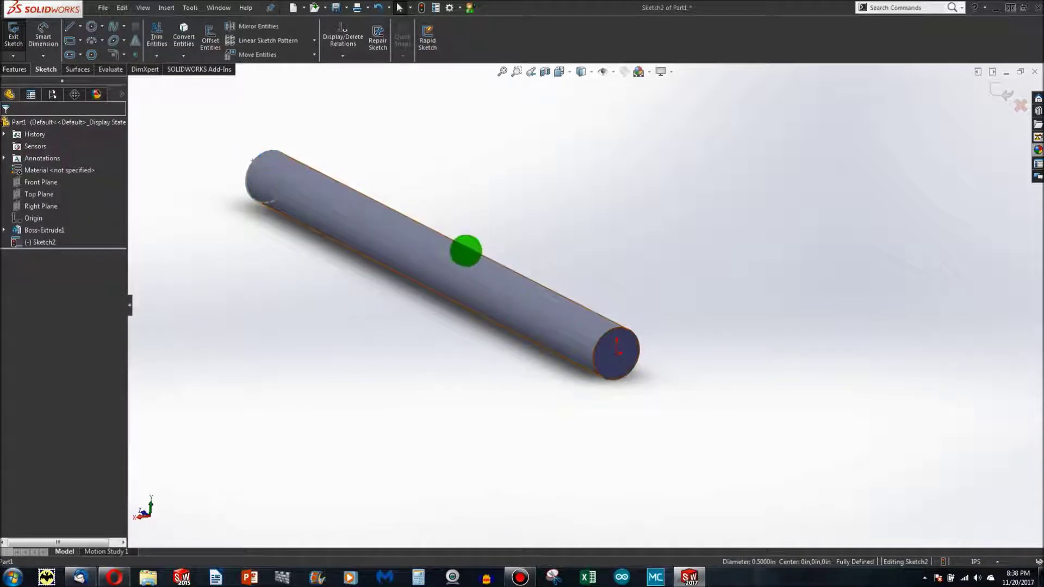
{"action": "scroll", "coordinate": [647, 346], "scroll_direction": "down", "scroll_amount": 5}
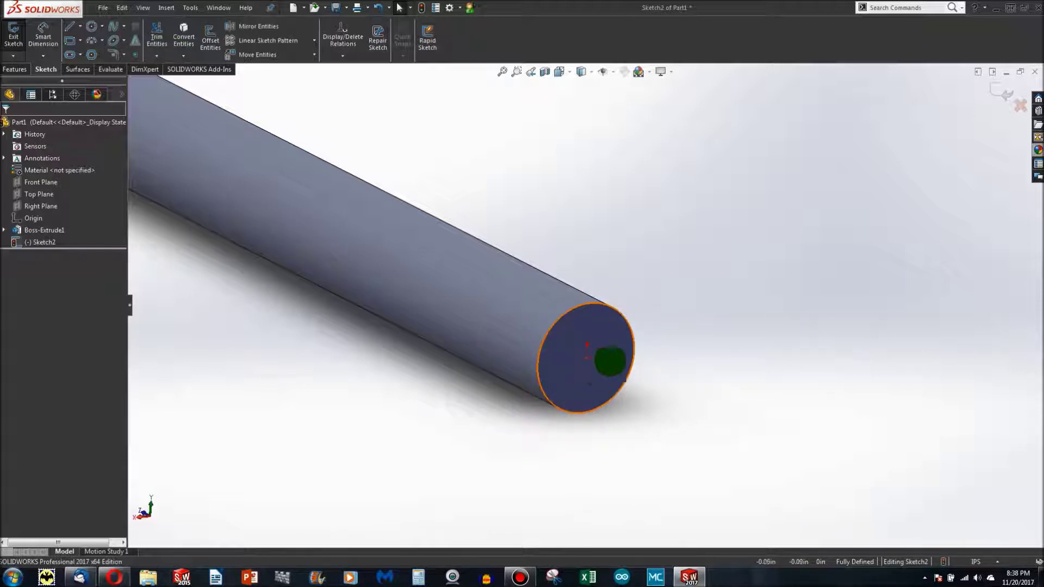
{"action": "left_click", "coordinate": [622, 316]}
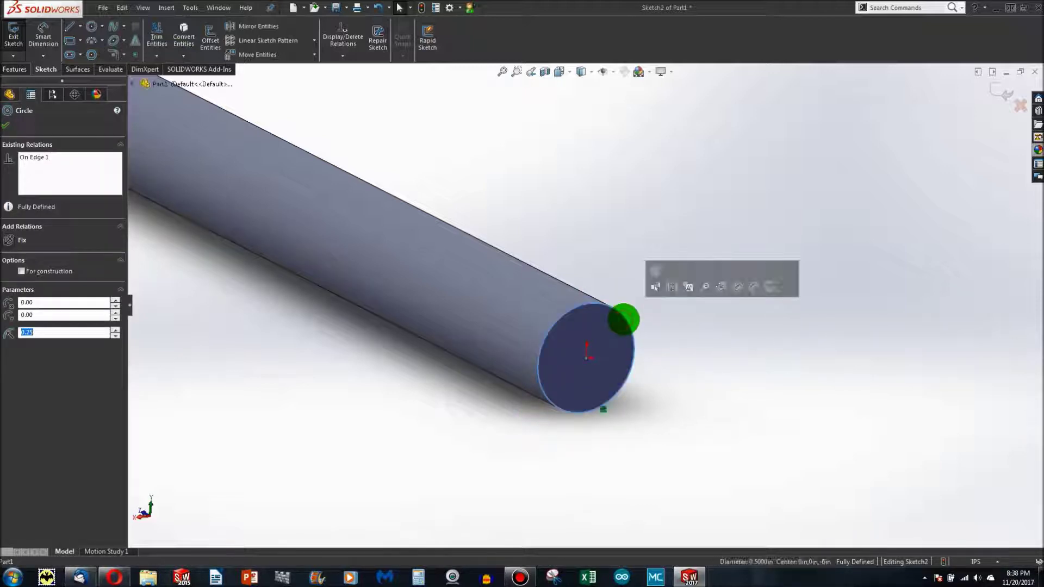
{"action": "key", "text": "Escape"}
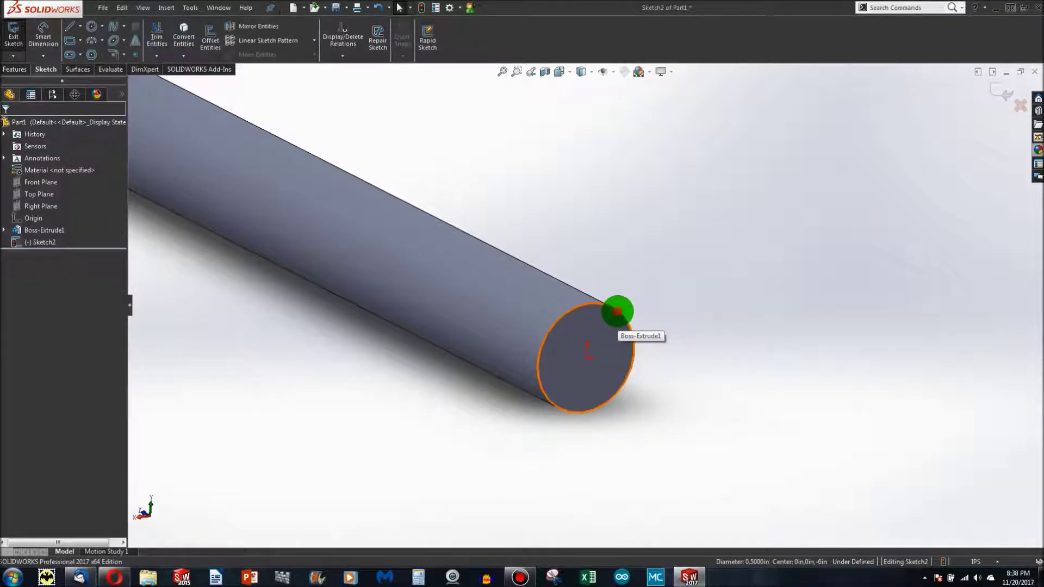
{"action": "left_click", "coordinate": [183, 38]}
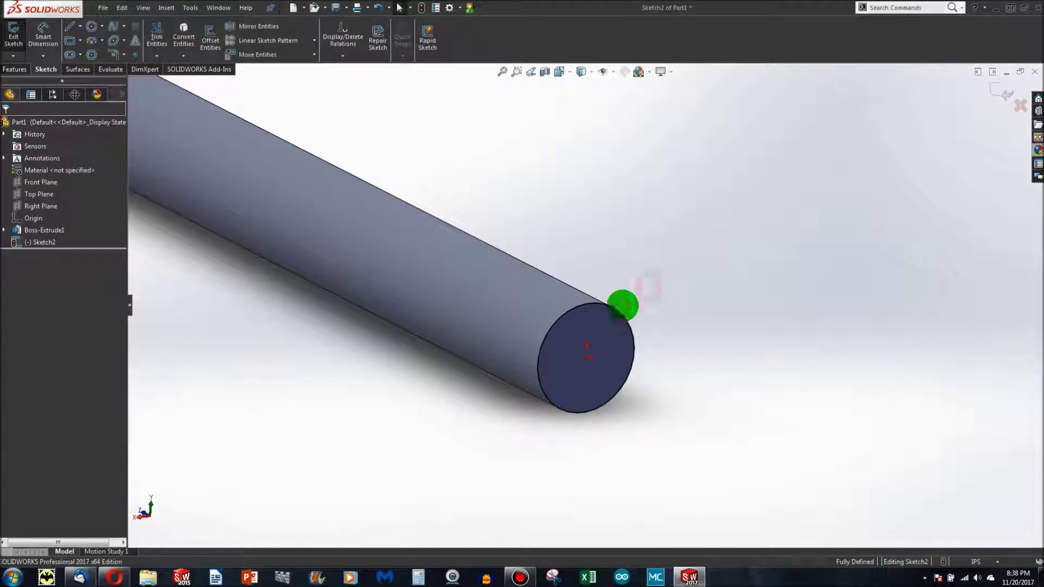
{"action": "scroll", "coordinate": [653, 316], "scroll_direction": "up", "scroll_amount": 3}
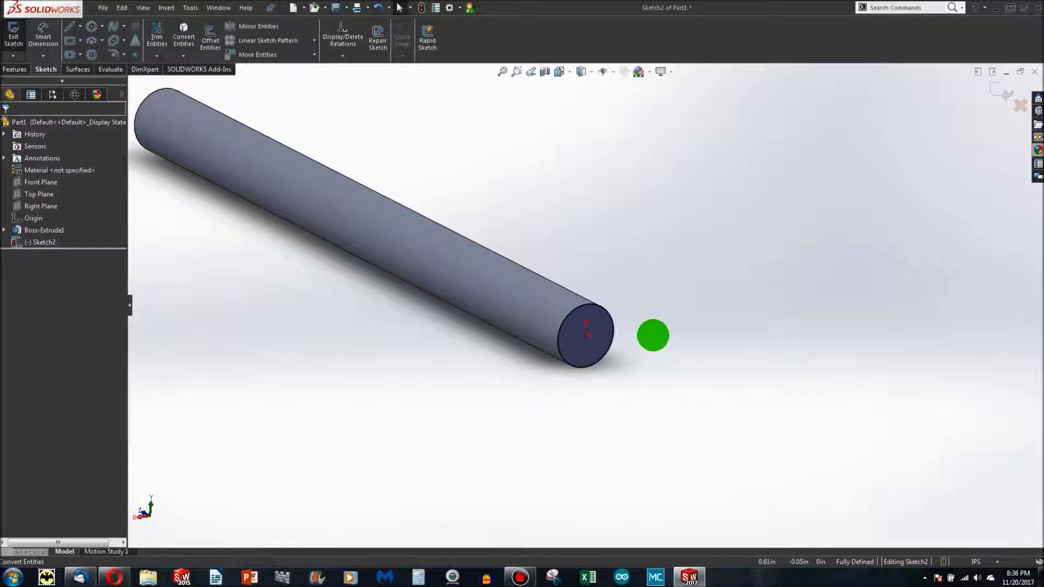
In Normal To view, draw a vertical centerline to the right of the circle.
{"action": "key", "text": "ctrl+8"}
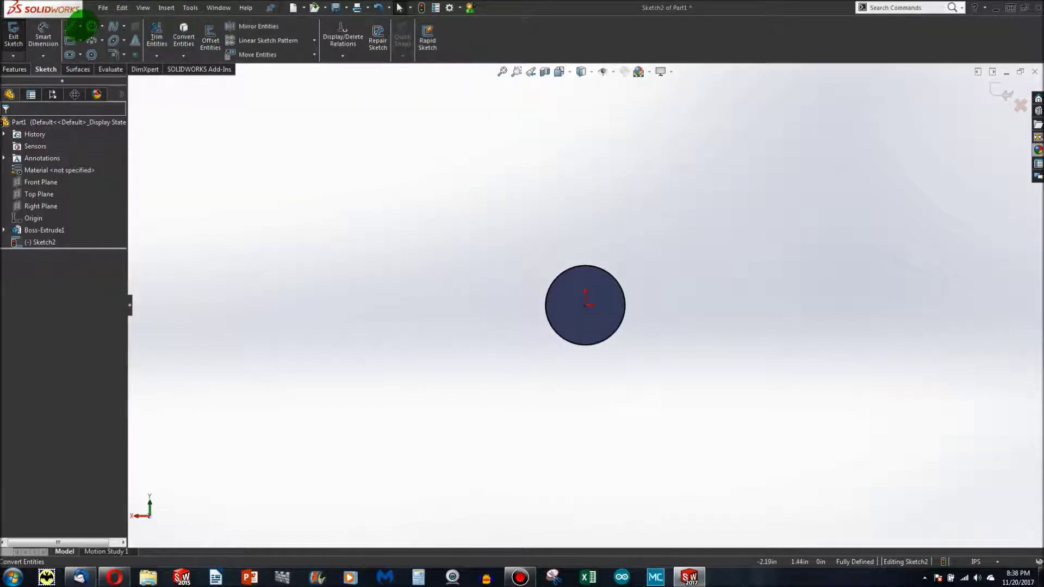
{"action": "left_click", "coordinate": [80, 26]}
{"action": "left_click", "coordinate": [90, 55]}
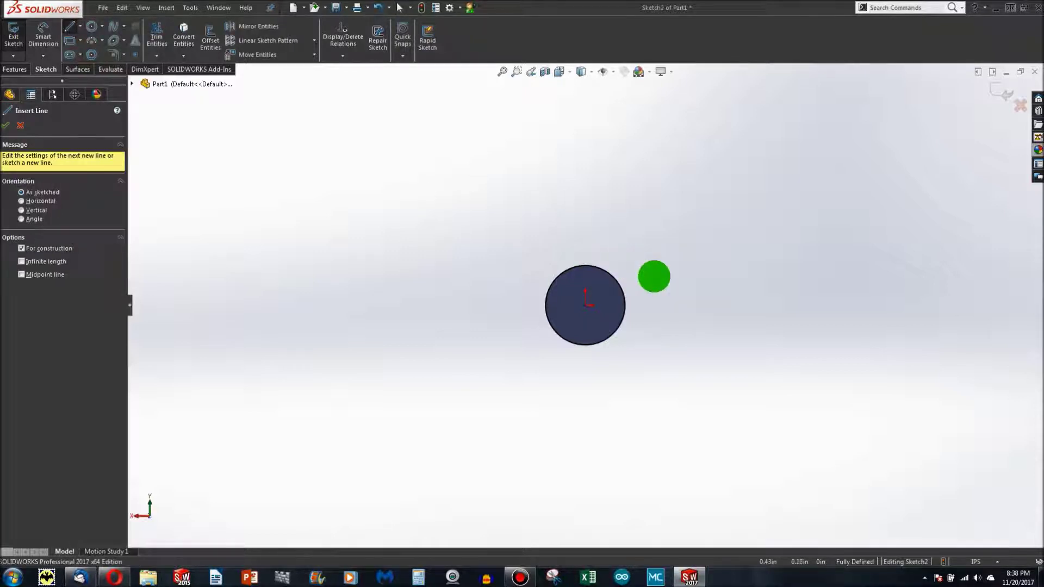
{"action": "left_click", "coordinate": [656, 265]}
{"action": "left_click", "coordinate": [655, 341]}
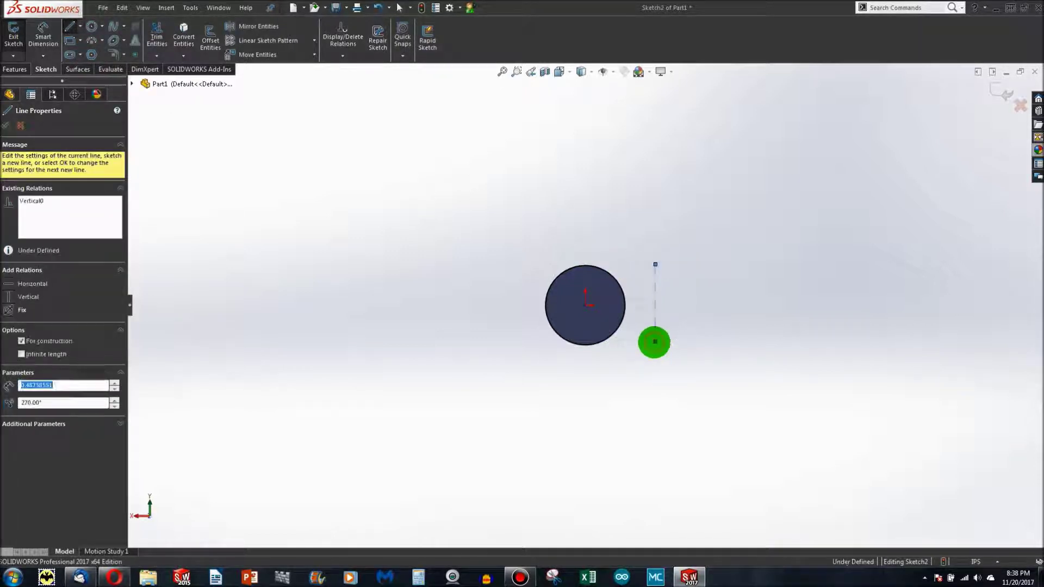
{"action": "key", "text": "Escape"}
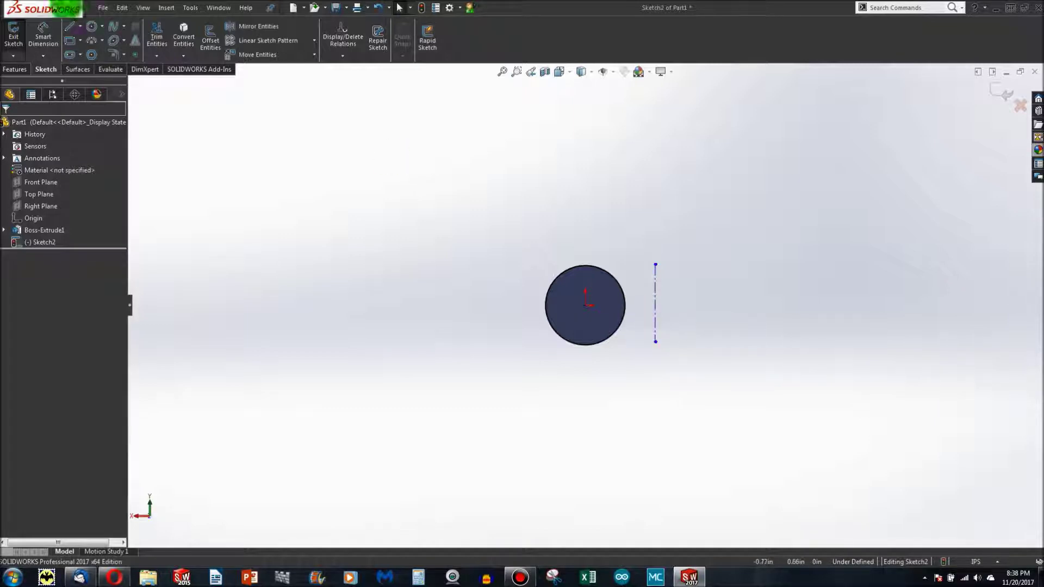
Try a centre-to-centerline dimension, then delete the unwanted 0.88 value.
{"action": "left_click", "coordinate": [42, 39]}
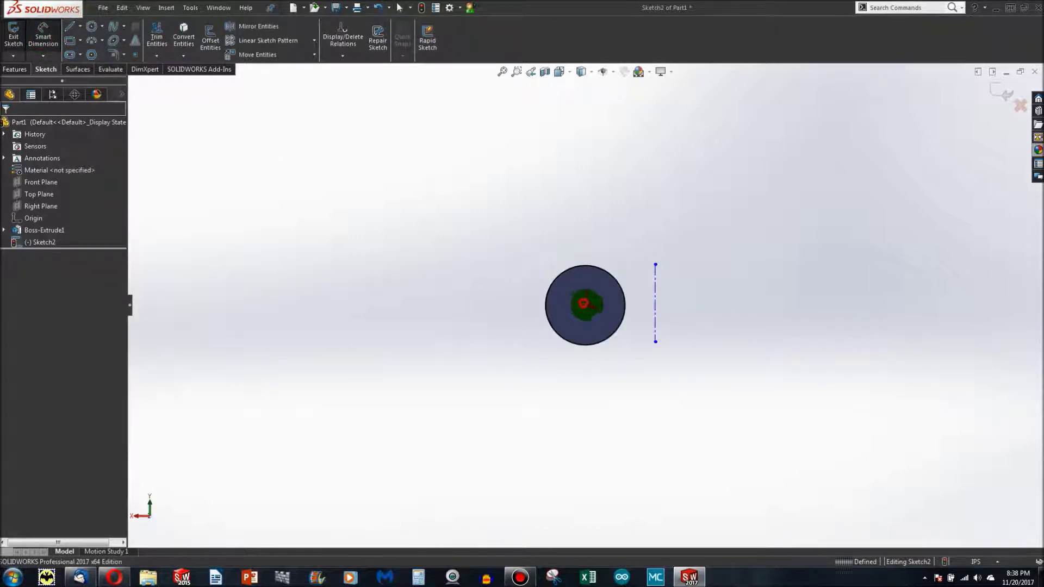
{"action": "left_click", "coordinate": [583, 303]}
{"action": "left_click", "coordinate": [654, 303]}
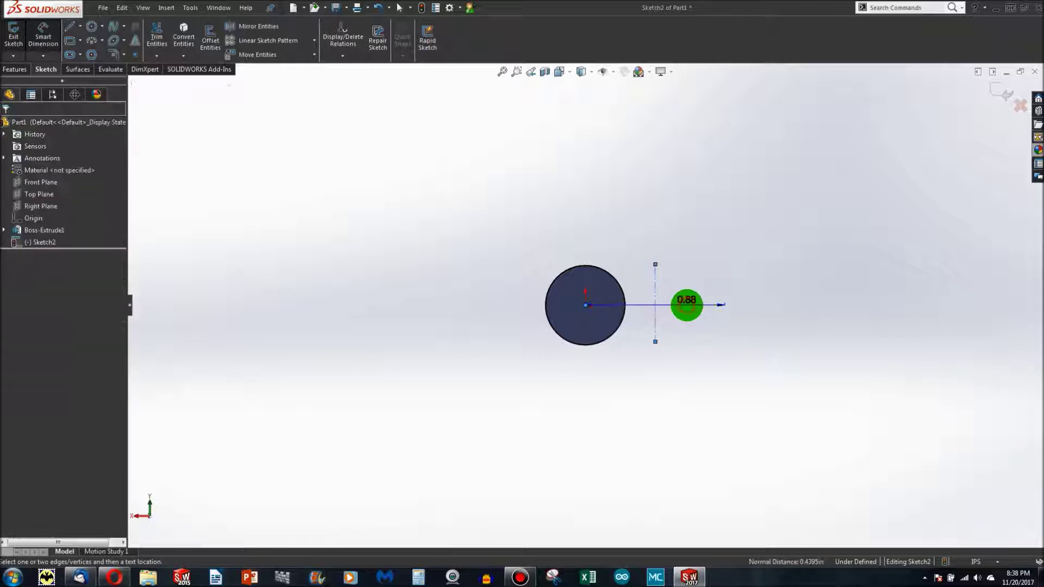
{"action": "left_click", "coordinate": [685, 303]}
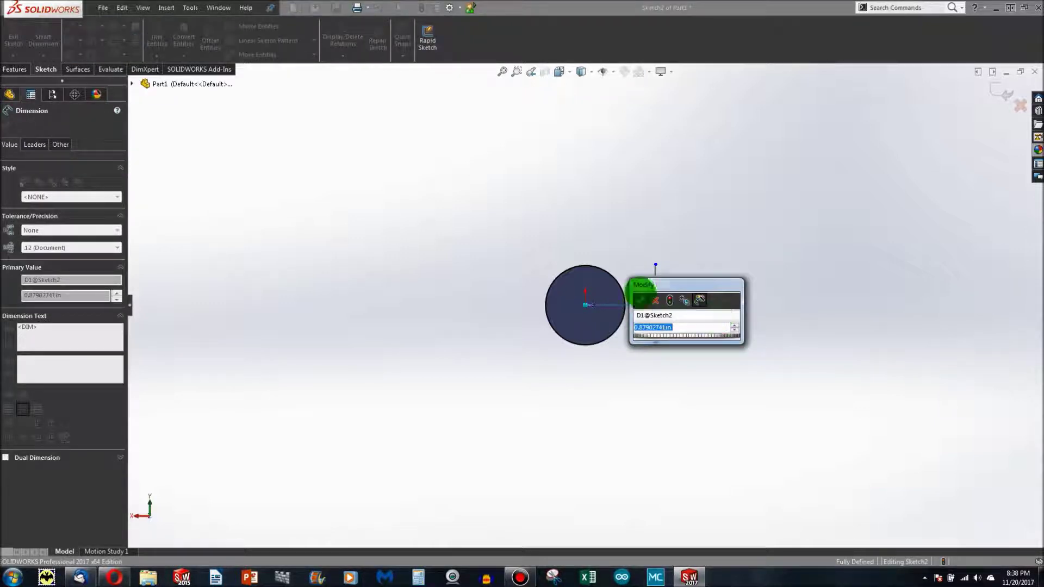
{"action": "left_click", "coordinate": [658, 300]}
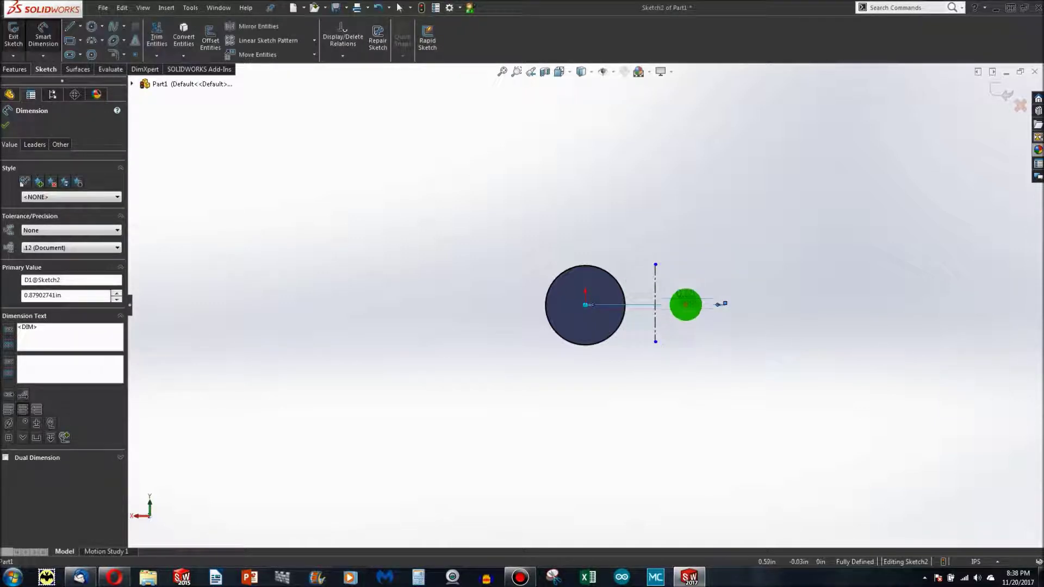
{"action": "key", "text": "Delete"}
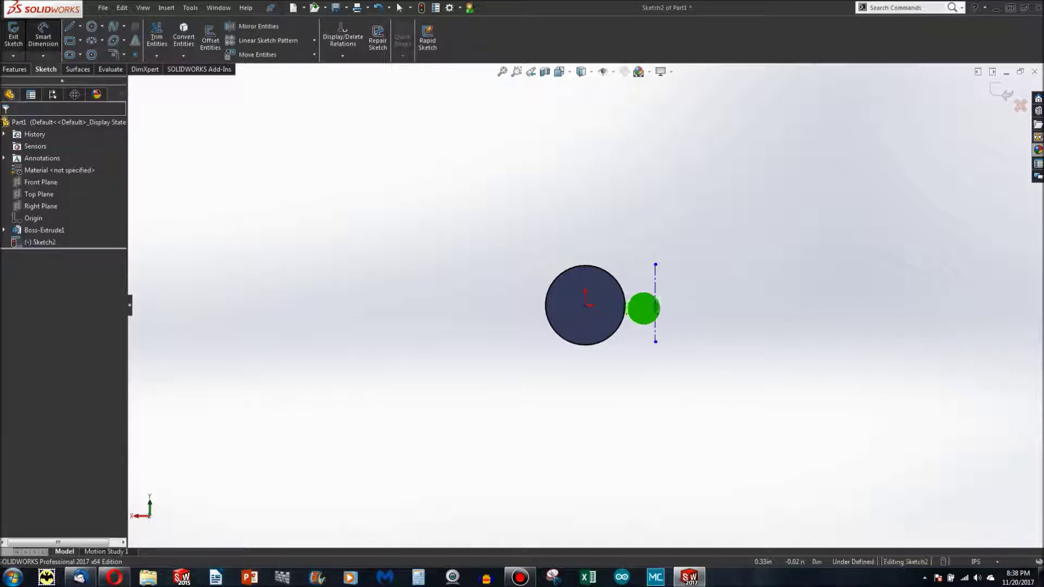
Dimension the centerline 0.5 in from the circle's centre and return to isometric view.
{"action": "left_click", "coordinate": [43, 36]}
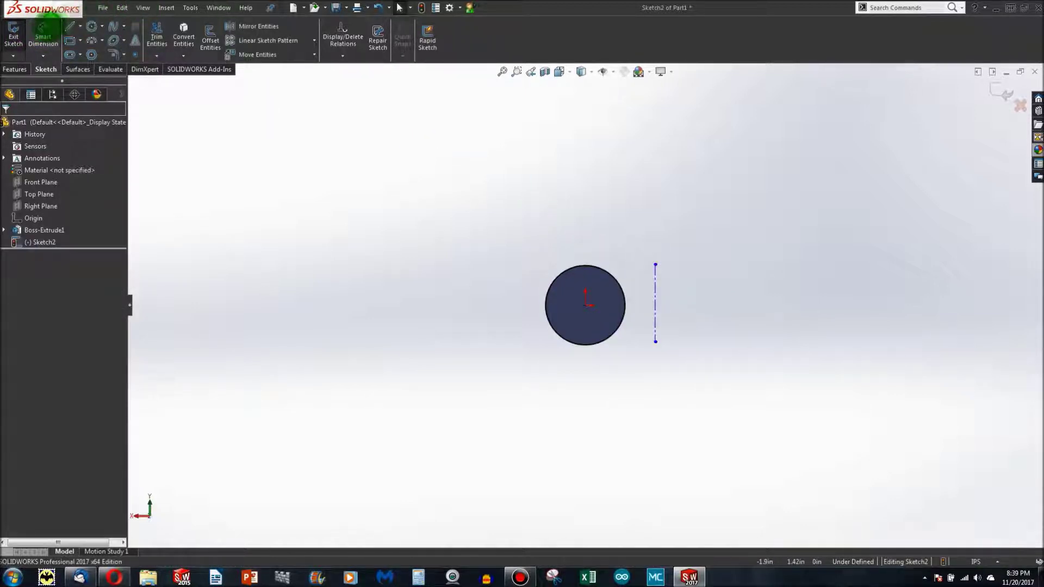
{"action": "left_click", "coordinate": [655, 286]}
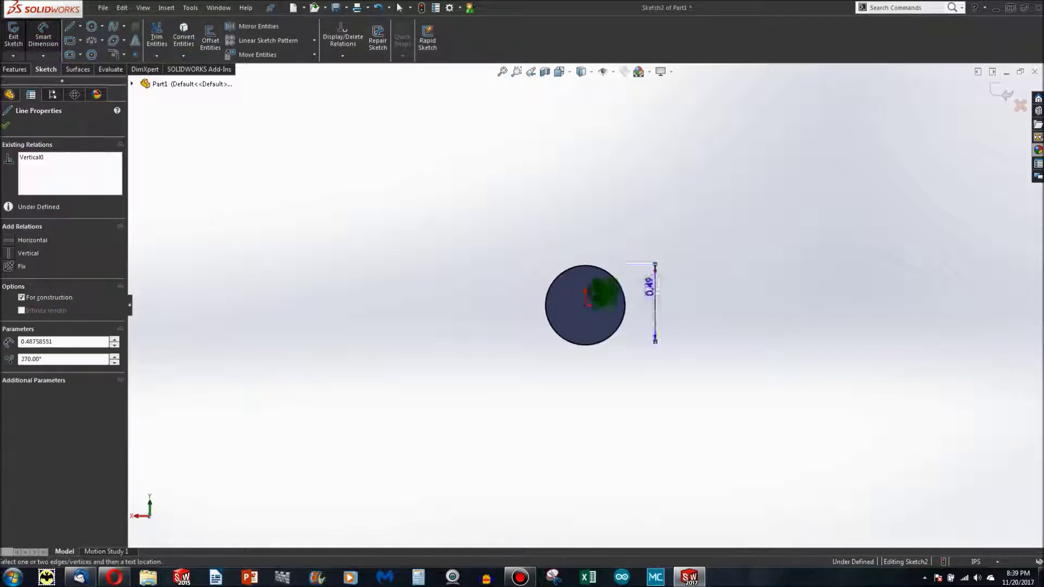
{"action": "left_click", "coordinate": [584, 304]}
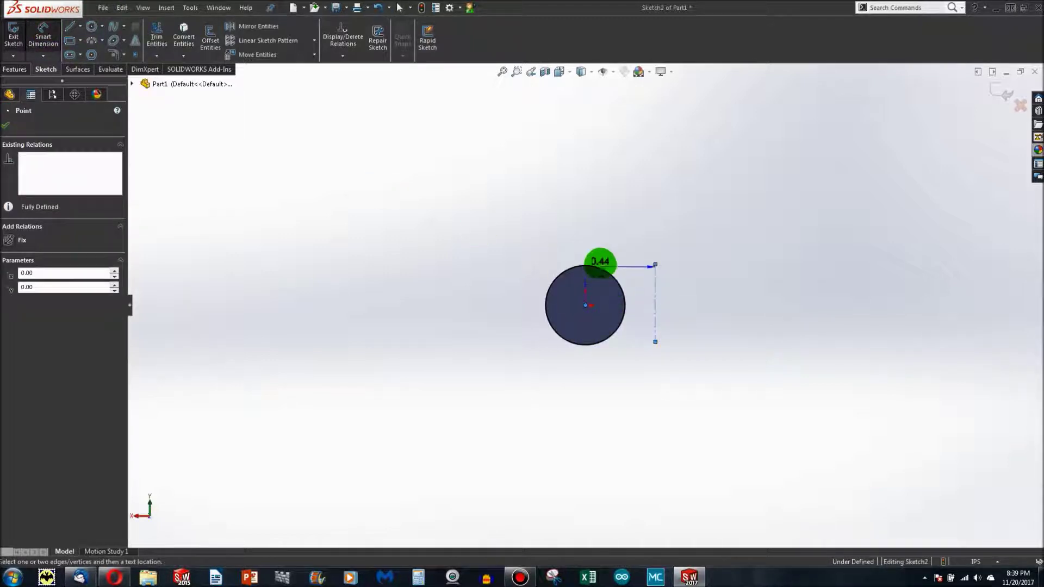
{"action": "left_click", "coordinate": [616, 217]}
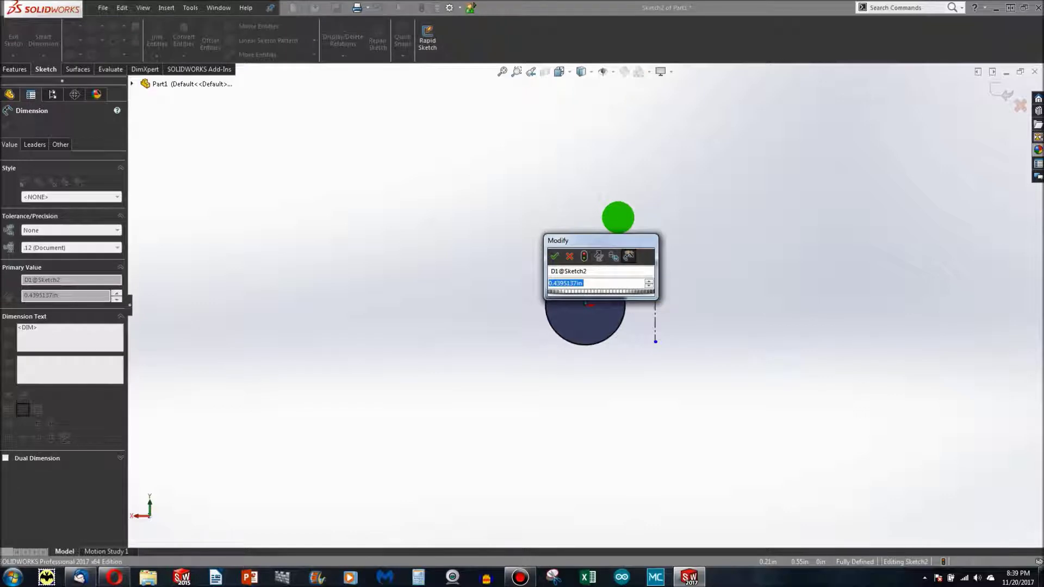
{"action": "key", "text": "Return"}
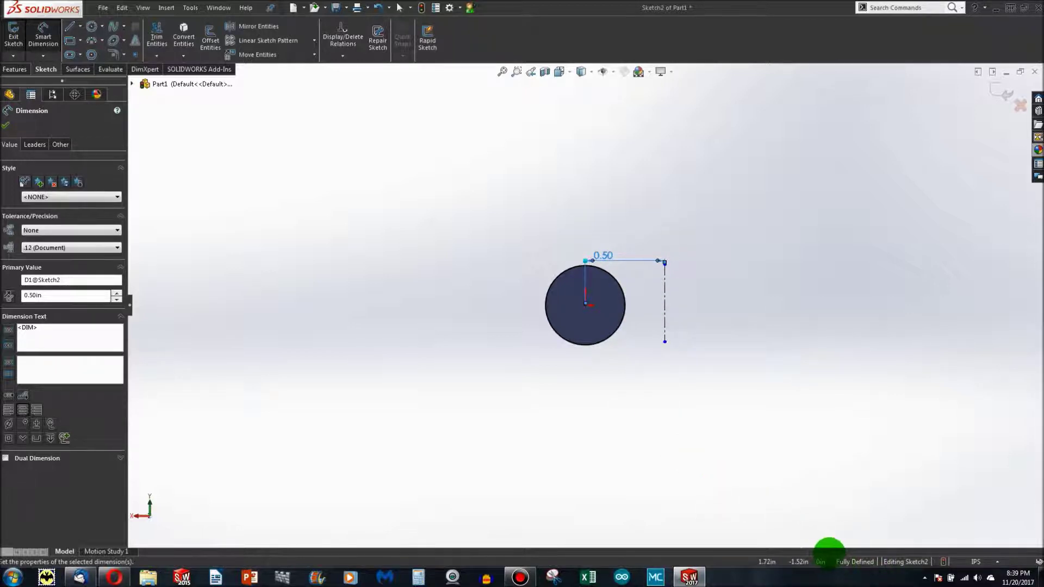
{"action": "left_click", "coordinate": [555, 363]}
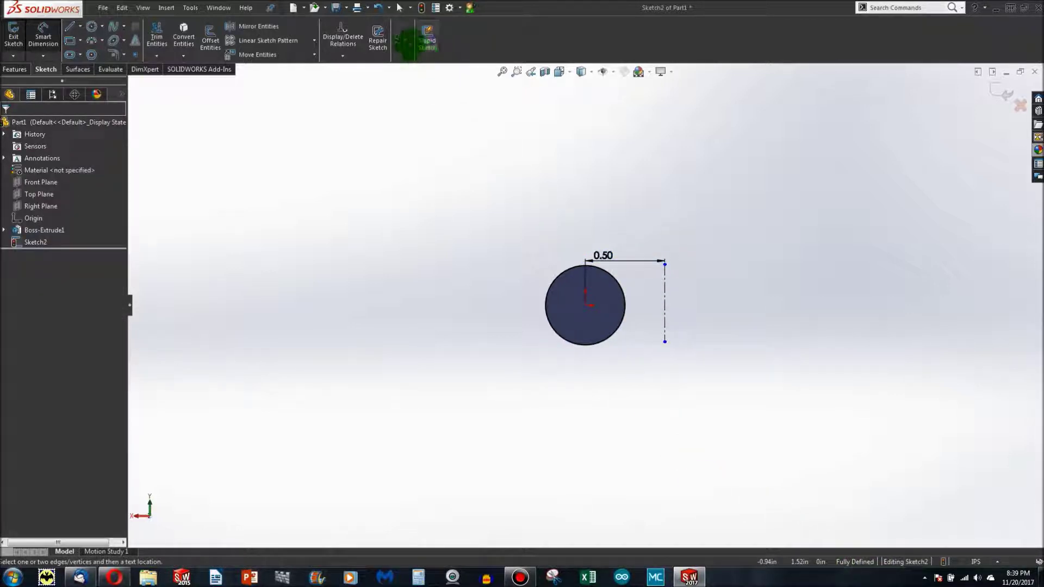
{"action": "key", "text": "super"}
{"action": "key", "text": "super"}
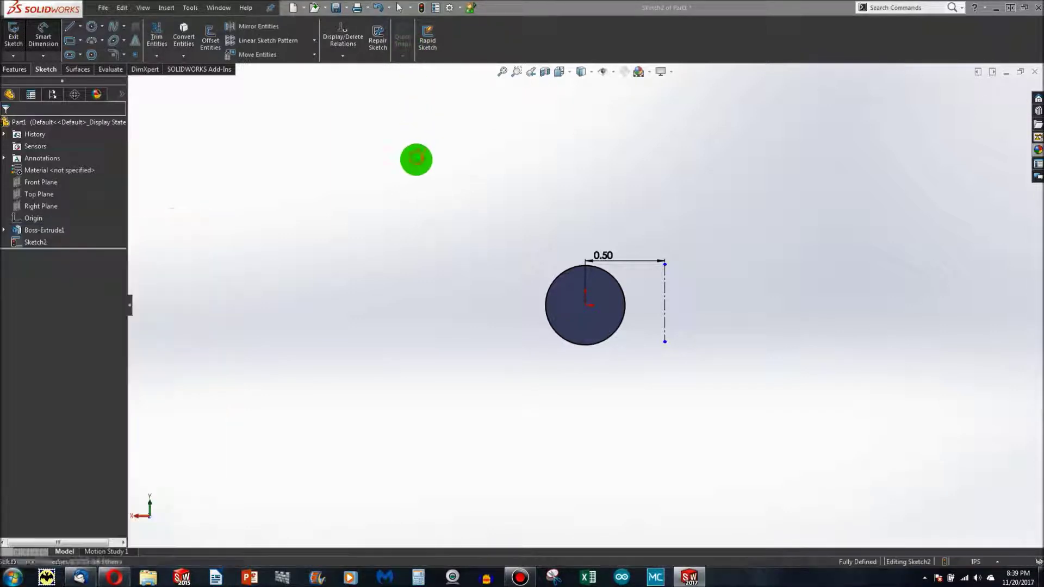
{"action": "key", "text": "ctrl+7"}
Revolve the end circle 90° around the centerline in the reversed direction.
{"action": "scroll", "coordinate": [776, 205], "scroll_direction": "down", "scroll_amount": 4}
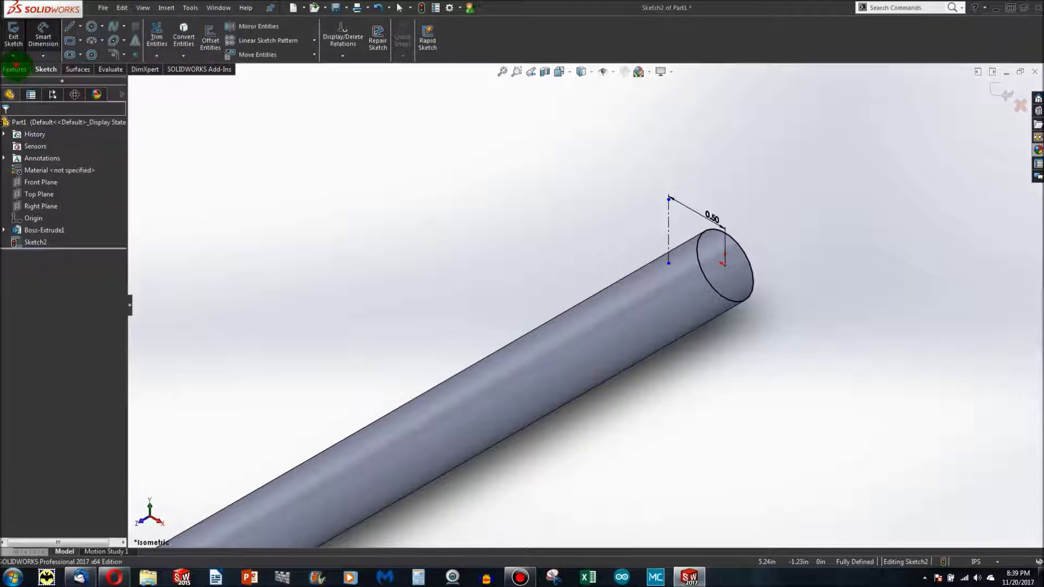
{"action": "left_click", "coordinate": [15, 68]}
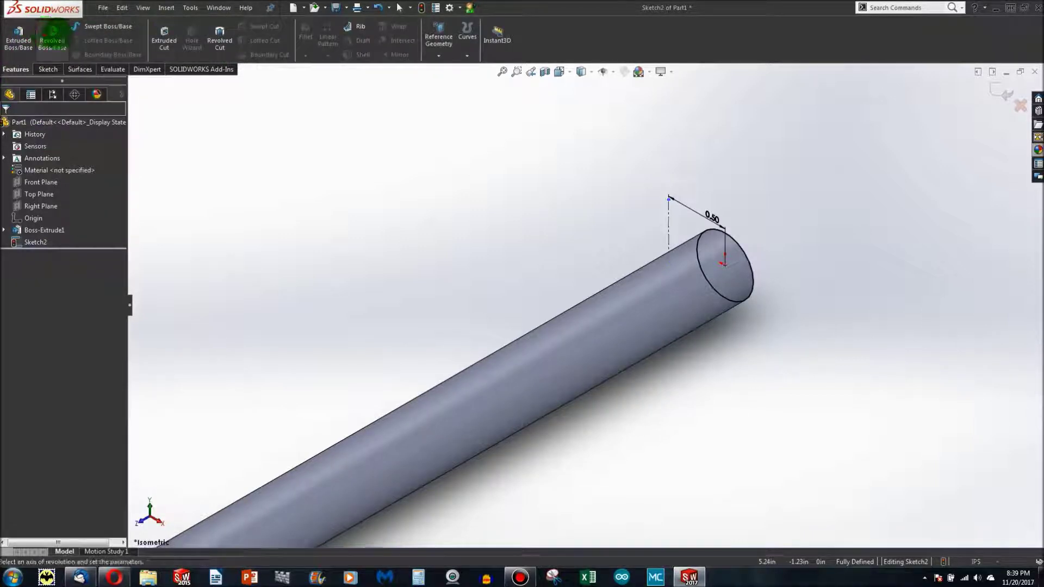
{"action": "left_click", "coordinate": [52, 32]}
{"action": "scroll", "coordinate": [707, 224], "scroll_direction": "up", "scroll_amount": 3}
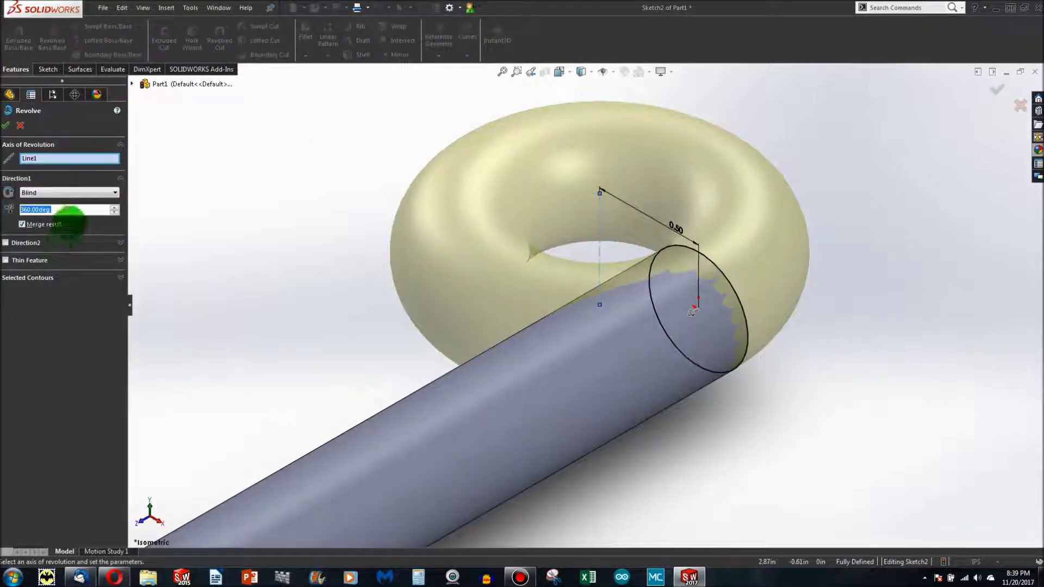
{"action": "type", "text": "90"}
{"action": "key", "text": "Return"}
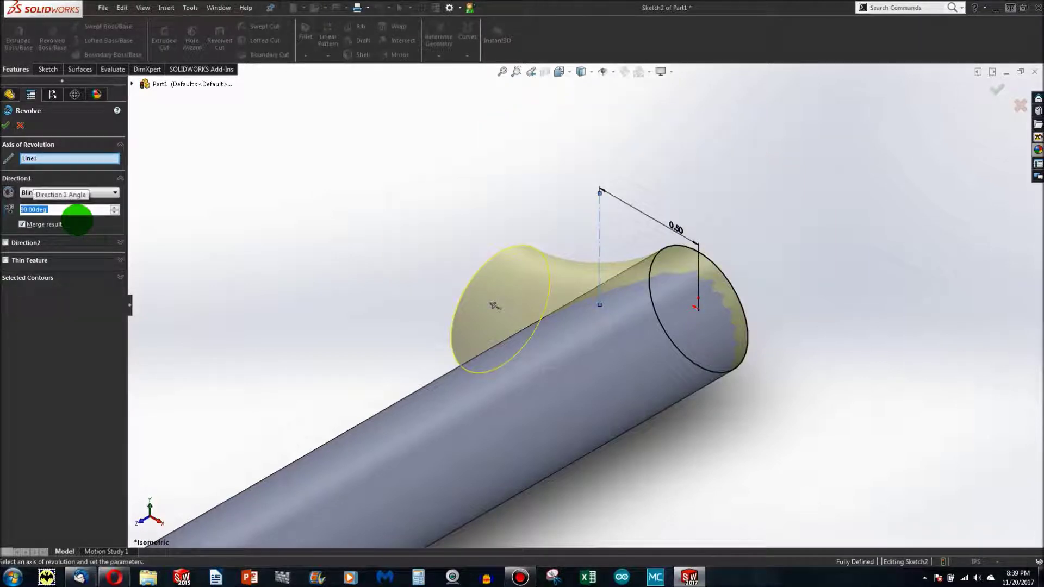
{"action": "left_click", "coordinate": [8, 192]}
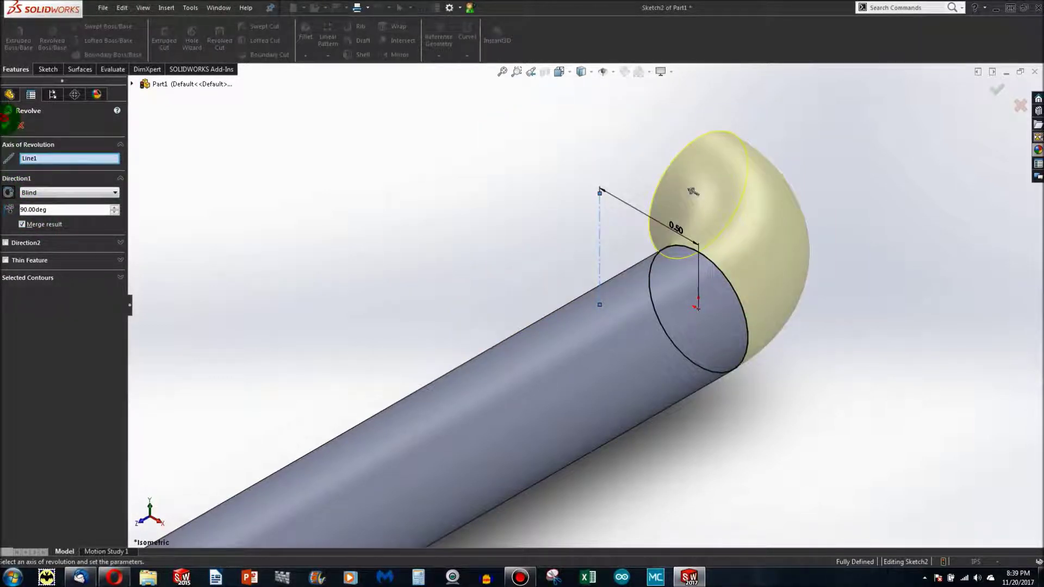
{"action": "left_click", "coordinate": [8, 112]}
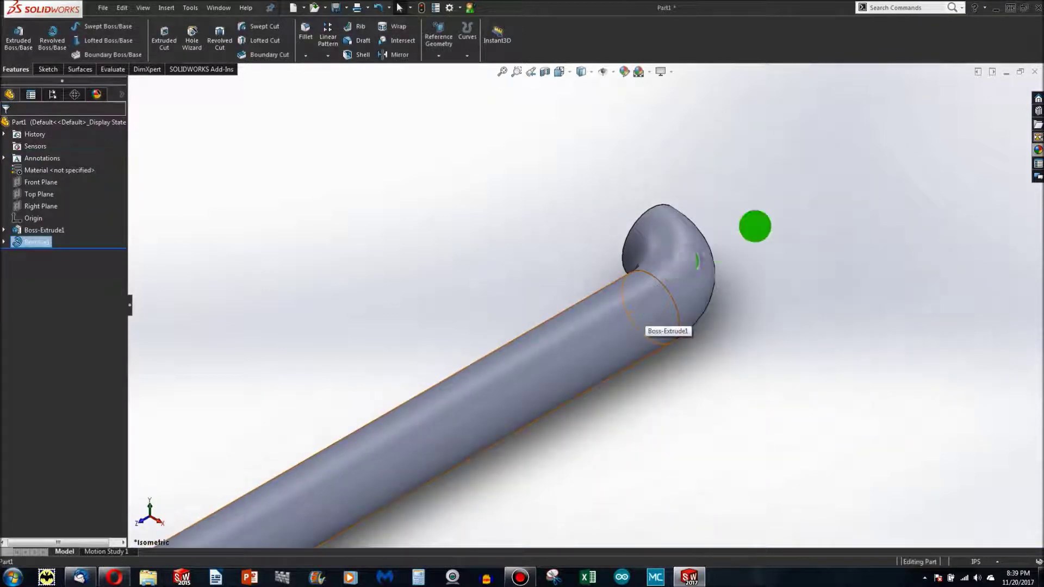
{"action": "mouse_move", "coordinate": [755, 226]}
{"action": "middle_mouse_down"}
{"action": "mouse_move", "coordinate": [772, 286]}
{"action": "mouse_move", "coordinate": [497, 271]}
{"action": "middle_mouse_up"}
Convert the bend's end-face outline and extrude it 1 in into a straight stub.
{"action": "left_click", "coordinate": [497, 272]}
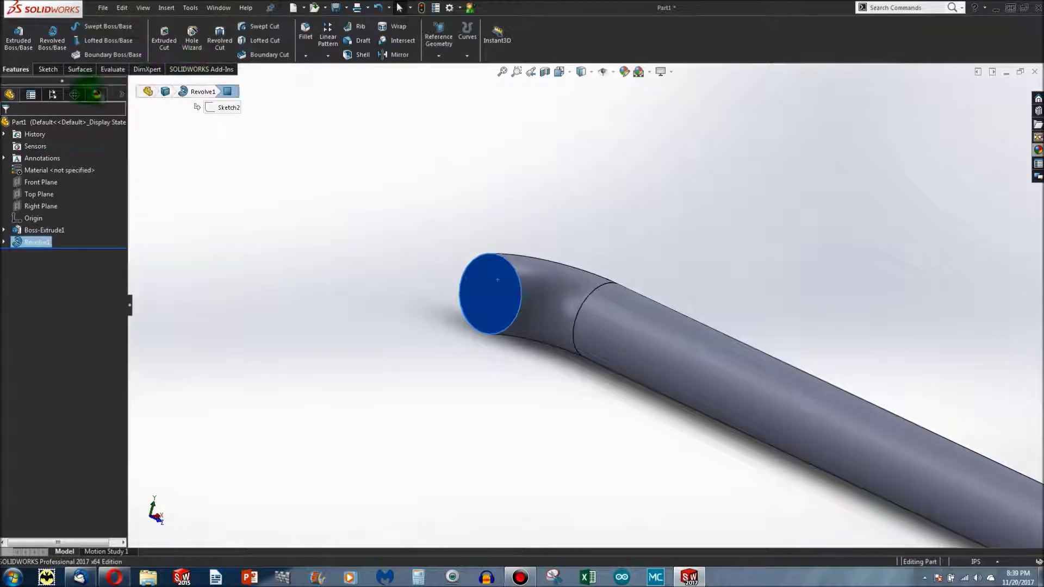
{"action": "left_click", "coordinate": [48, 69]}
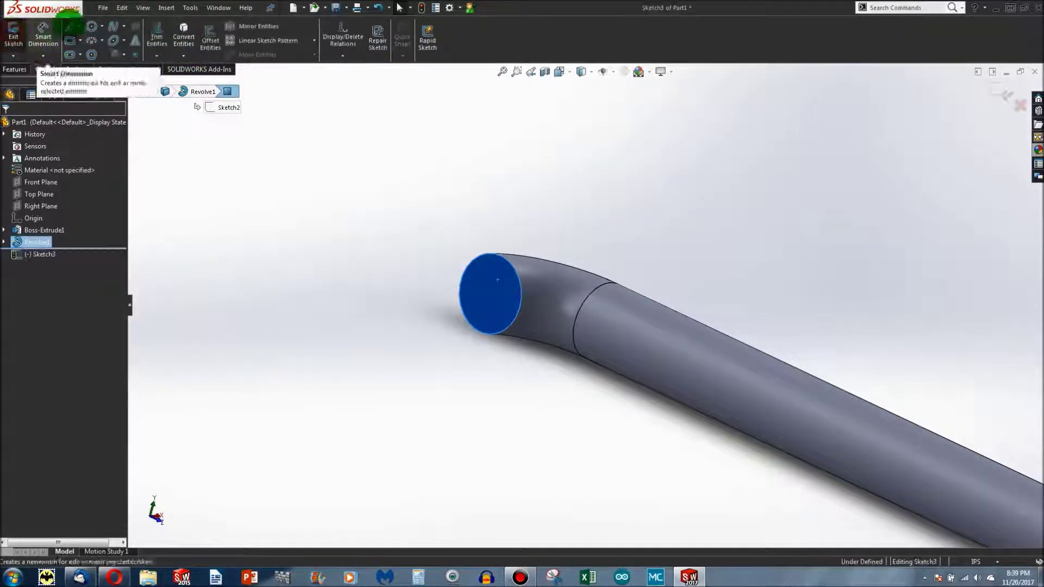
{"action": "left_click", "coordinate": [184, 31]}
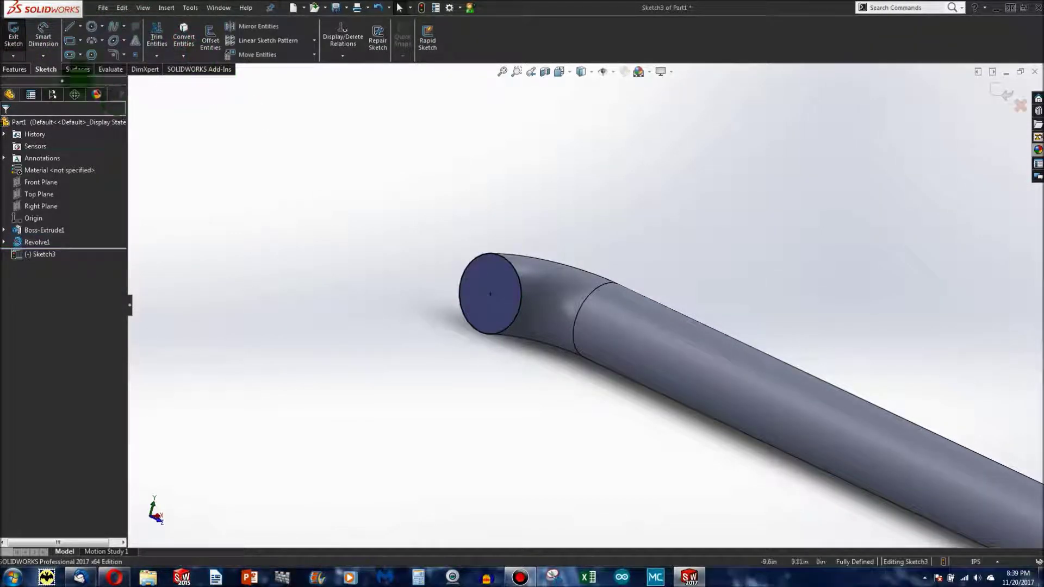
{"action": "left_click", "coordinate": [16, 69]}
{"action": "left_click", "coordinate": [19, 36]}
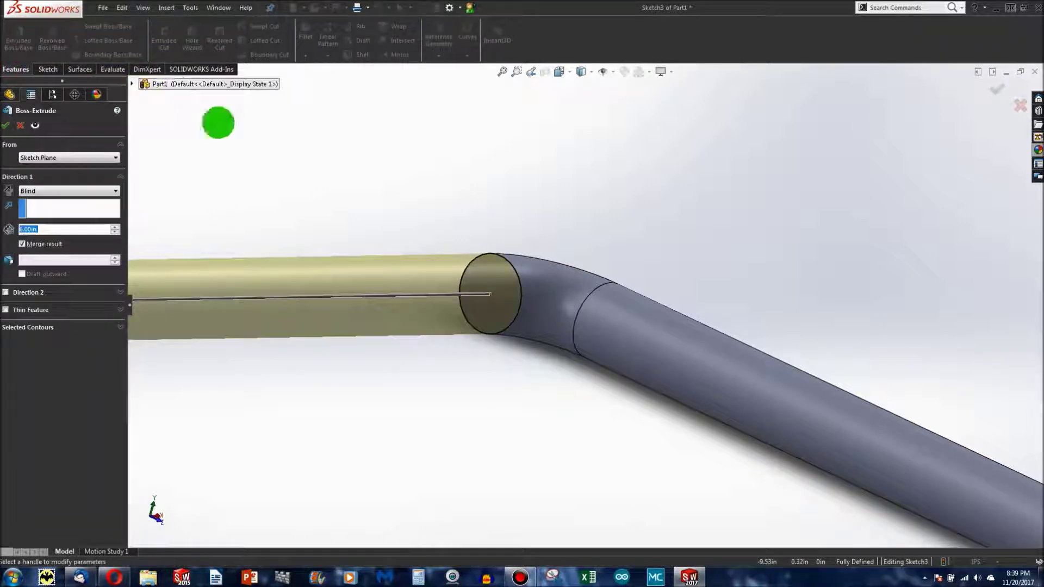
{"action": "type", "text": "1"}
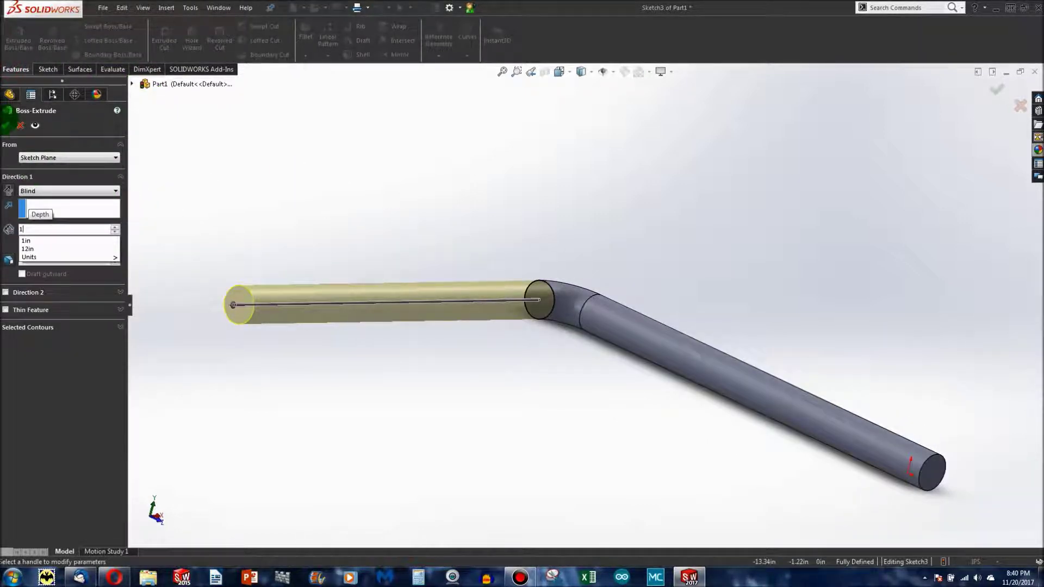
{"action": "key", "text": "Return"}
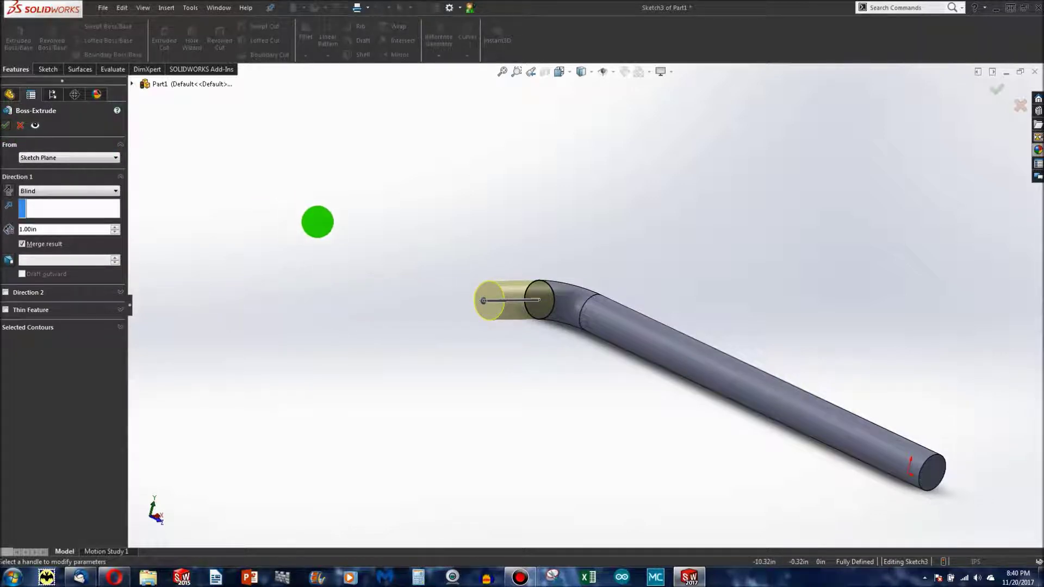
{"action": "left_click", "coordinate": [6, 125]}
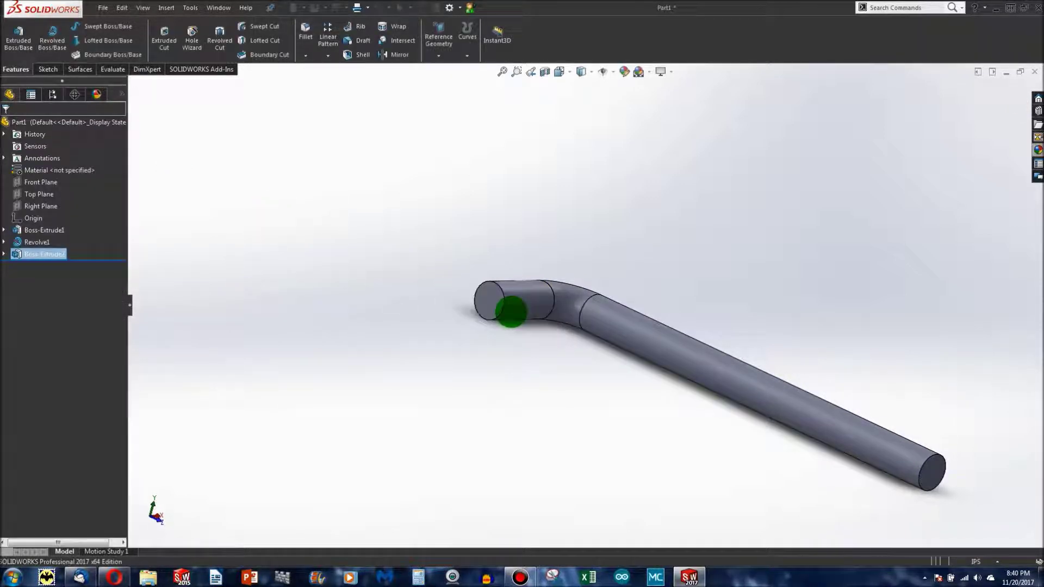
{"action": "scroll", "coordinate": [504, 307], "scroll_direction": "down", "scroll_amount": 3}
Start a sketch on the stub's end face and convert its circular edge.
{"action": "left_click", "coordinate": [492, 300]}
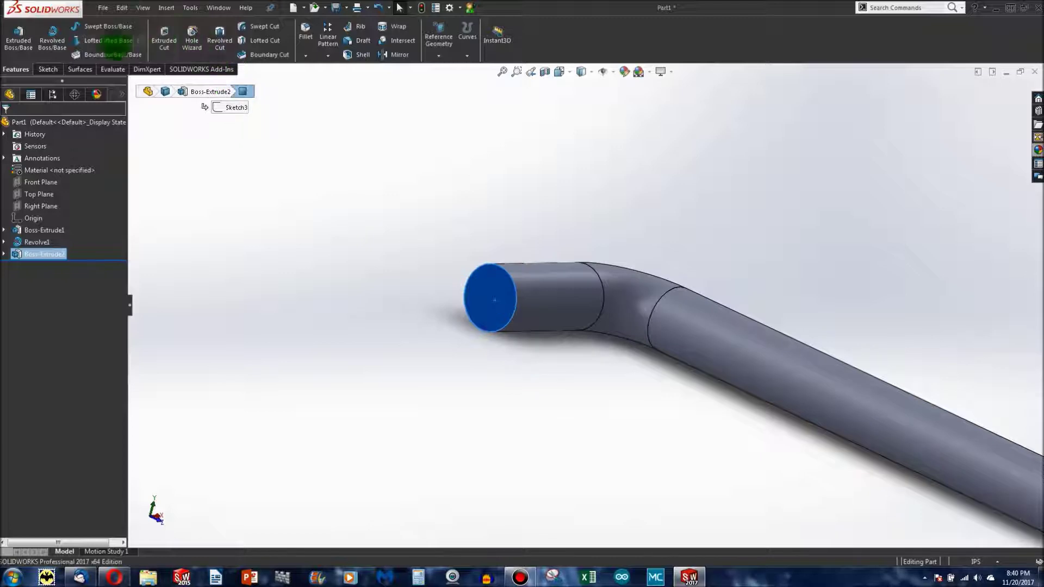
{"action": "left_click", "coordinate": [48, 69]}
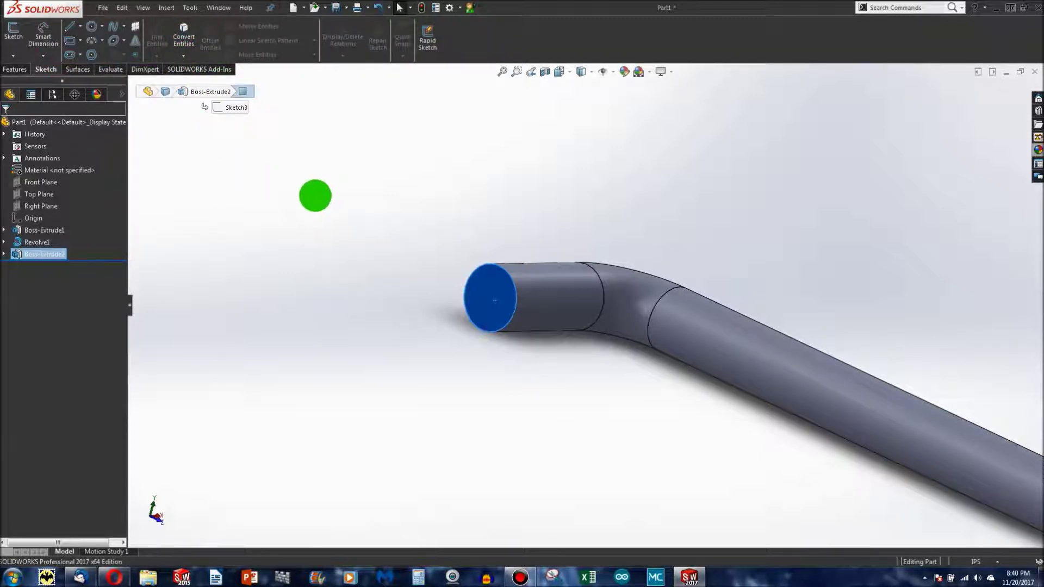
{"action": "key", "text": "ctrl+8"}
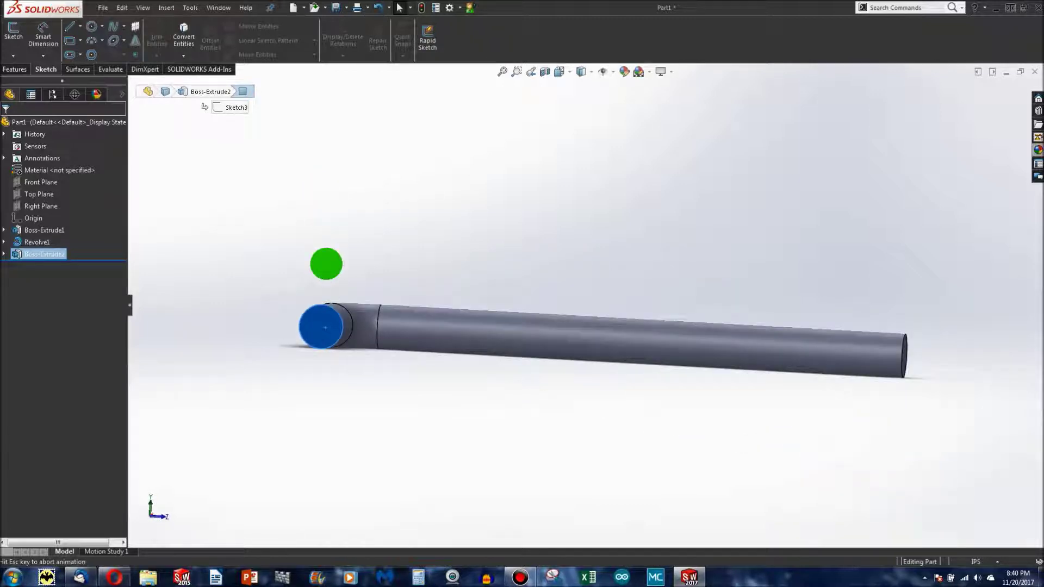
{"action": "left_click", "coordinate": [522, 302]}
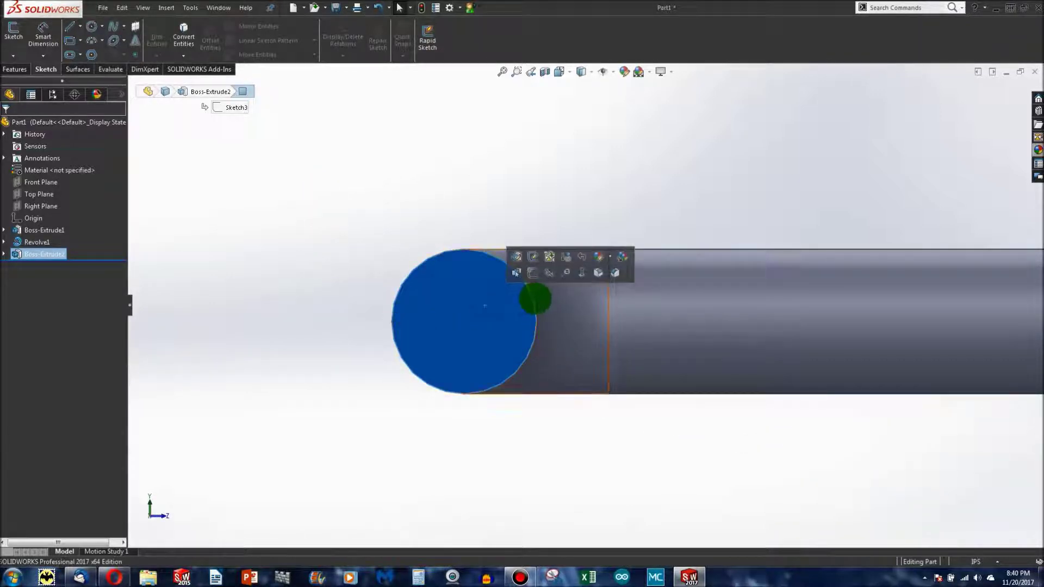
{"action": "left_click", "coordinate": [14, 33]}
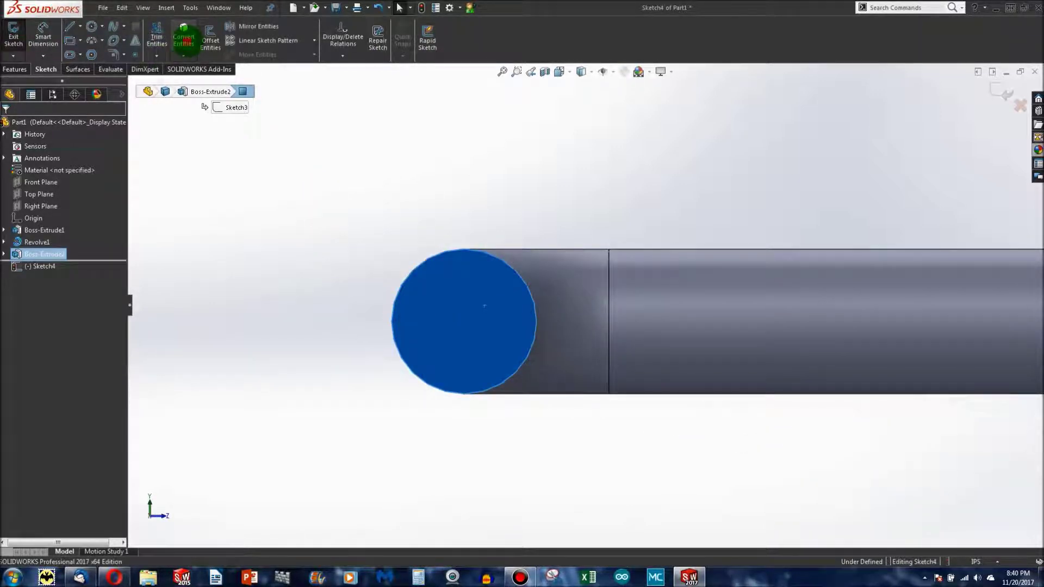
{"action": "left_click", "coordinate": [183, 36]}
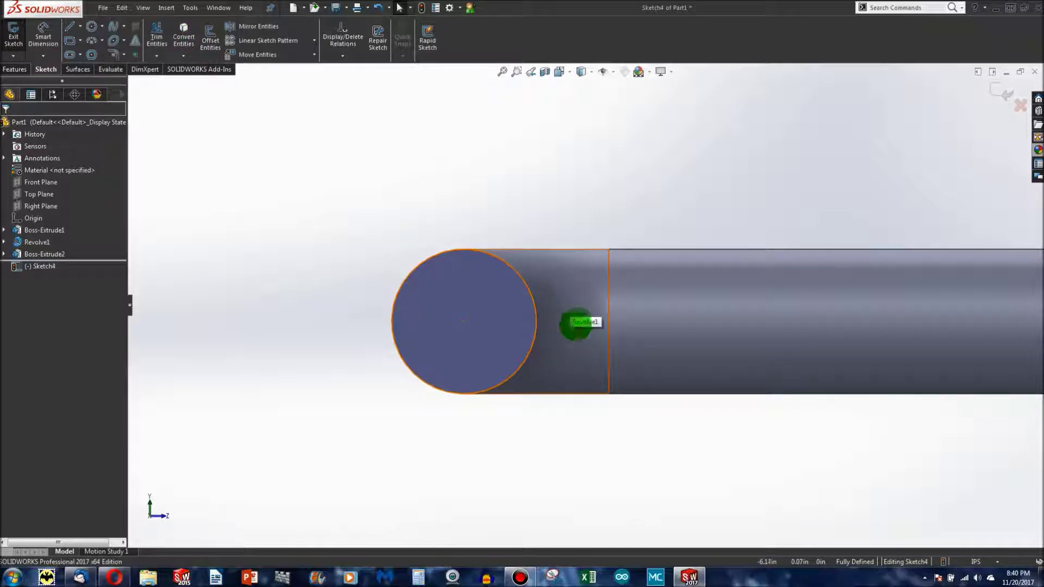
{"action": "scroll", "coordinate": [575, 324], "scroll_direction": "up", "scroll_amount": 3}
Add a vertical centreline beside the circle, dimensioned 0.5 in from its centre.
{"action": "left_click", "coordinate": [80, 26]}
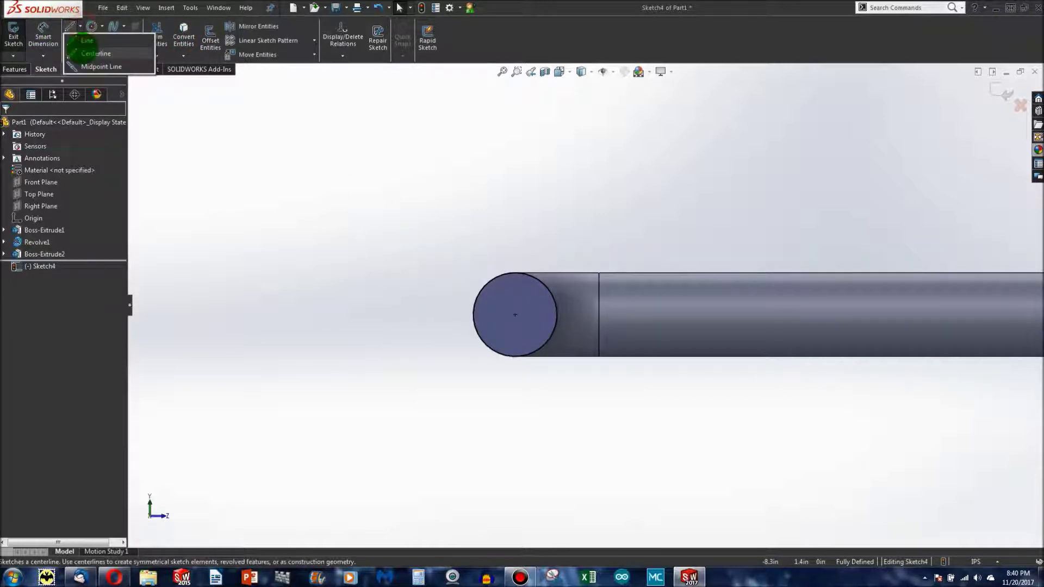
{"action": "left_click", "coordinate": [91, 50]}
{"action": "left_click", "coordinate": [577, 281]}
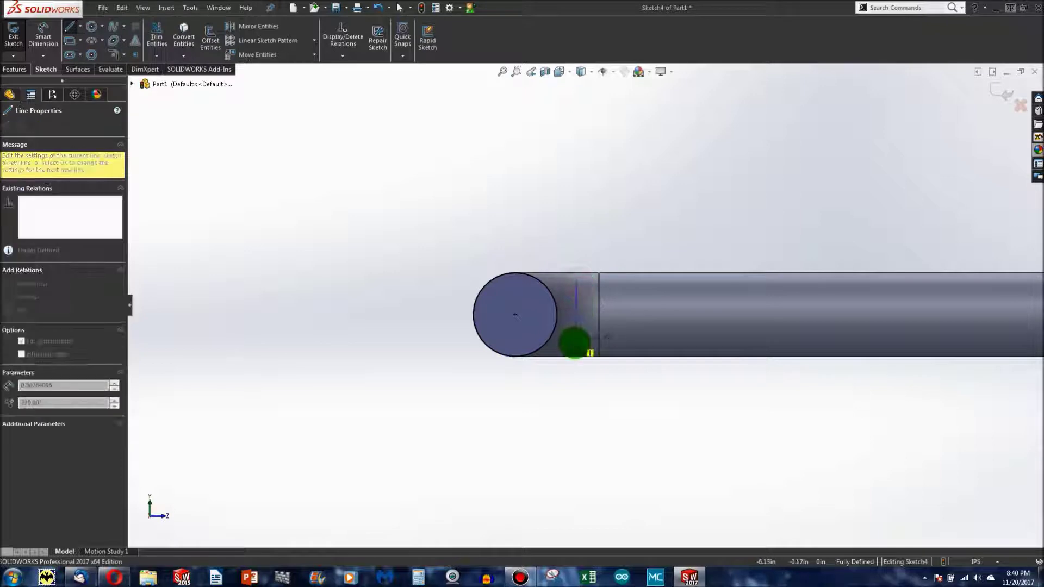
{"action": "left_click", "coordinate": [576, 342]}
{"action": "key", "text": "Escape"}
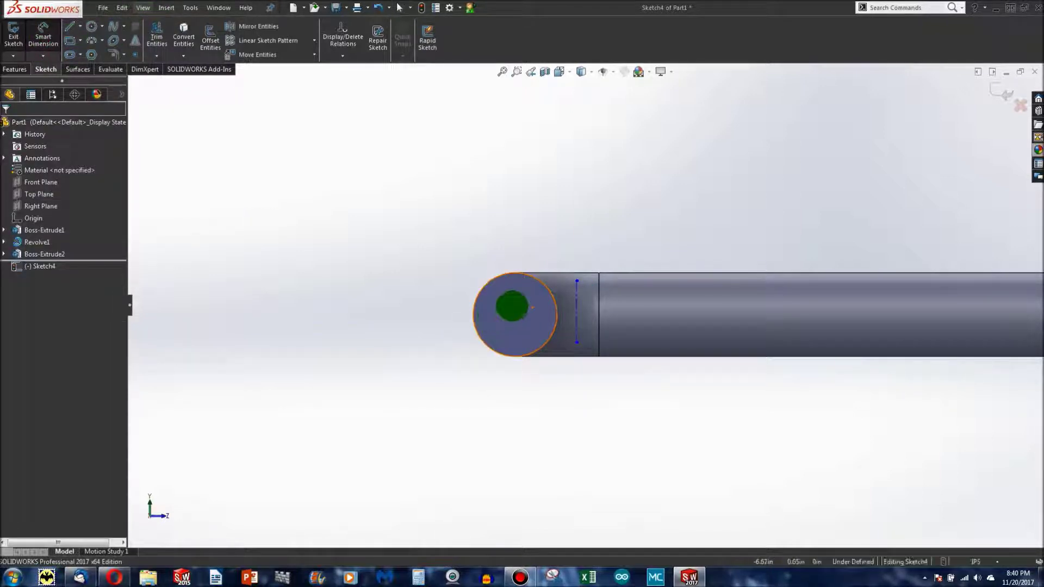
{"action": "left_click", "coordinate": [515, 315]}
{"action": "left_click", "coordinate": [578, 326]}
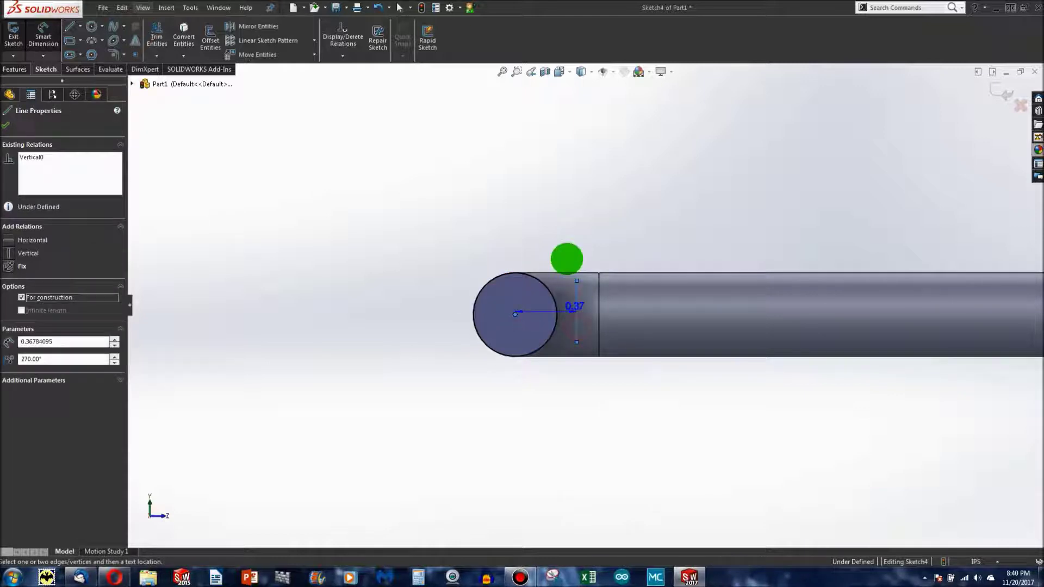
{"action": "left_click", "coordinate": [559, 240]}
{"action": "type", "text": "0.5"}
{"action": "key", "text": "Return"}
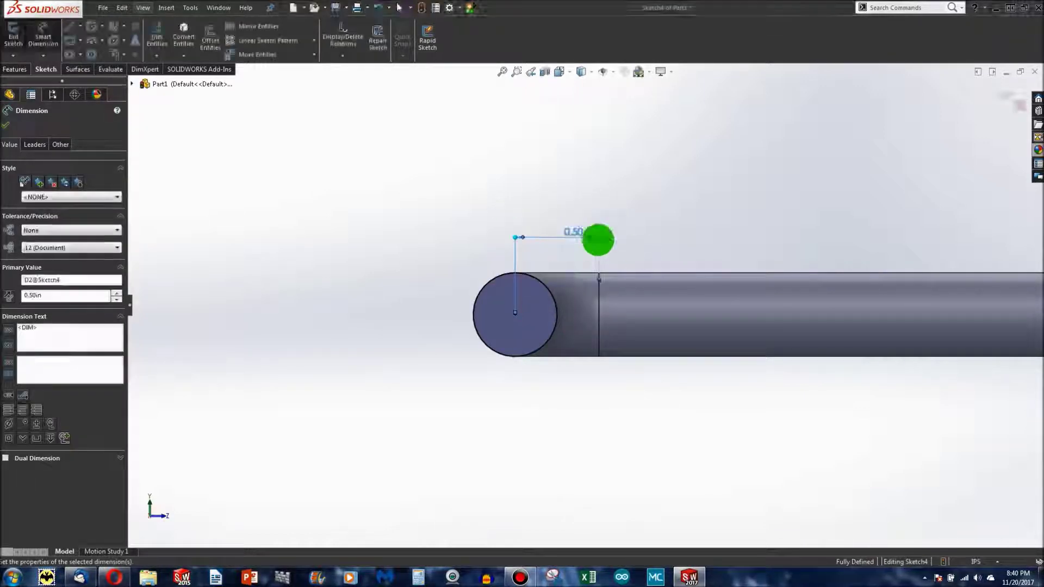
{"action": "left_click", "coordinate": [15, 69]}
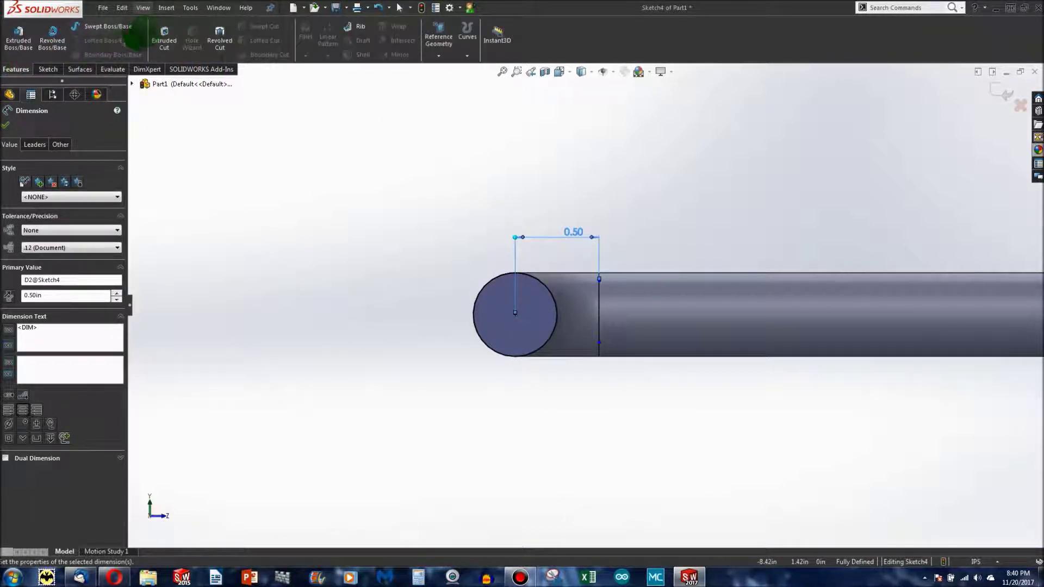
{"action": "left_click", "coordinate": [52, 34]}
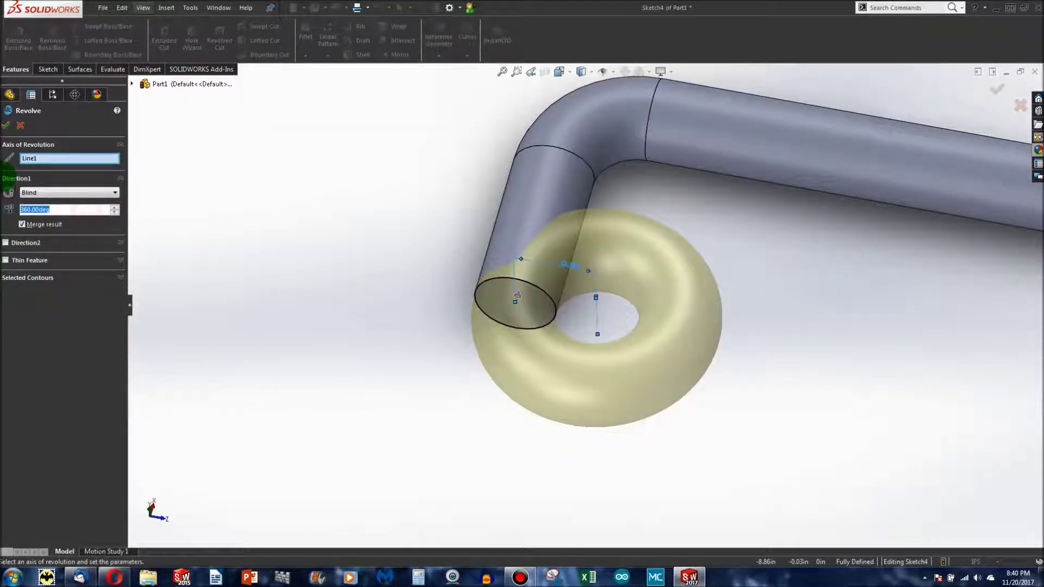
Revolve the circle 90° in the reversed direction to form the second elbow.
{"action": "type", "text": "90"}
{"action": "key", "text": "Return"}
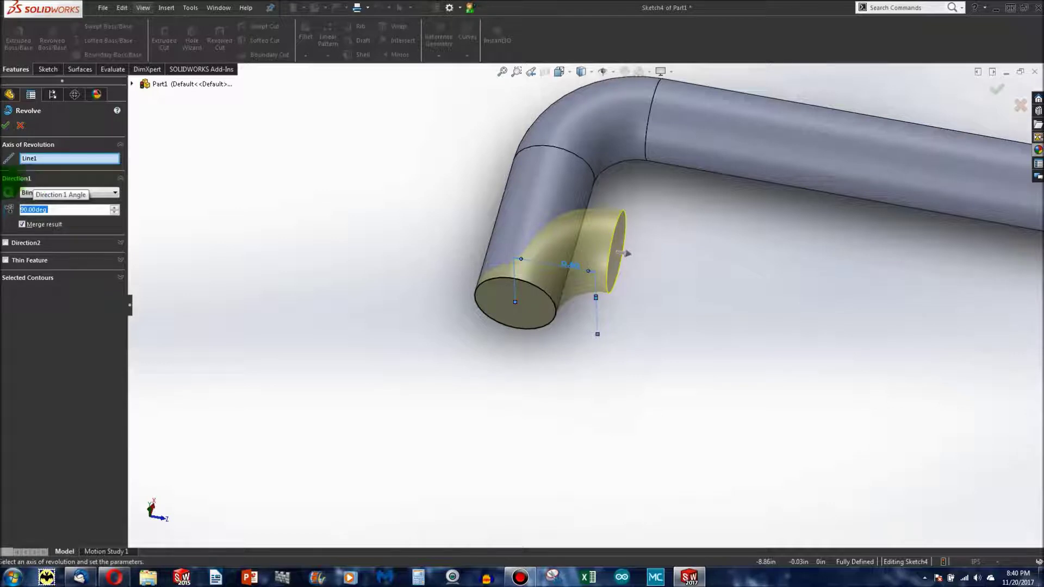
{"action": "left_click", "coordinate": [8, 193]}
{"action": "key", "text": "Return"}
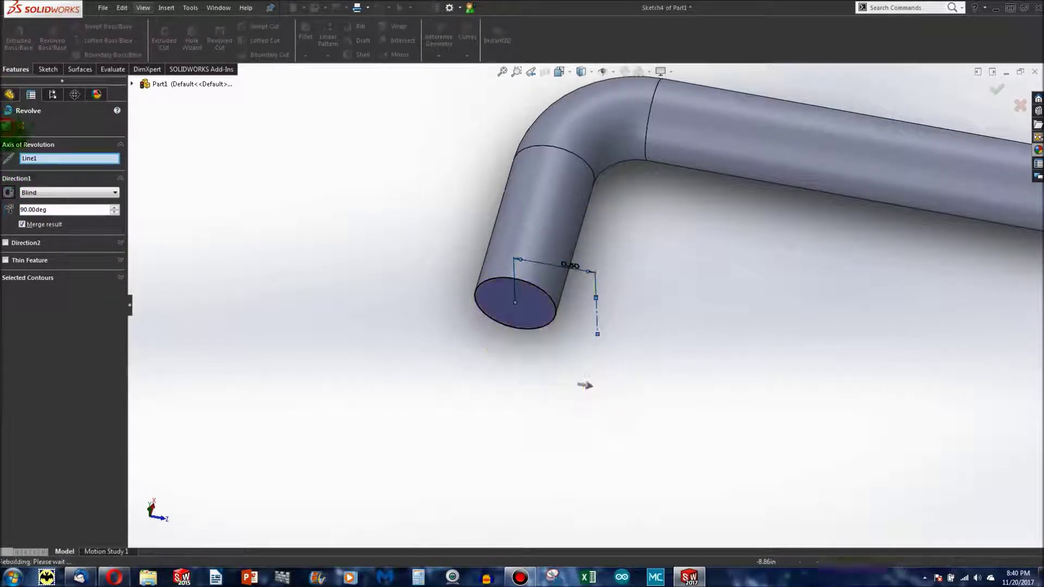
Sketch on the elbow's end face and convert its edge into the sketch.
{"action": "scroll", "coordinate": [677, 363], "scroll_direction": "up", "scroll_amount": 5}
{"action": "middle_click_drag", "start_coordinate": [677, 363], "coordinate": [594, 320]}
{"action": "scroll", "coordinate": [586, 308], "scroll_direction": "down", "scroll_amount": 5}
{"action": "left_click", "coordinate": [586, 308]}
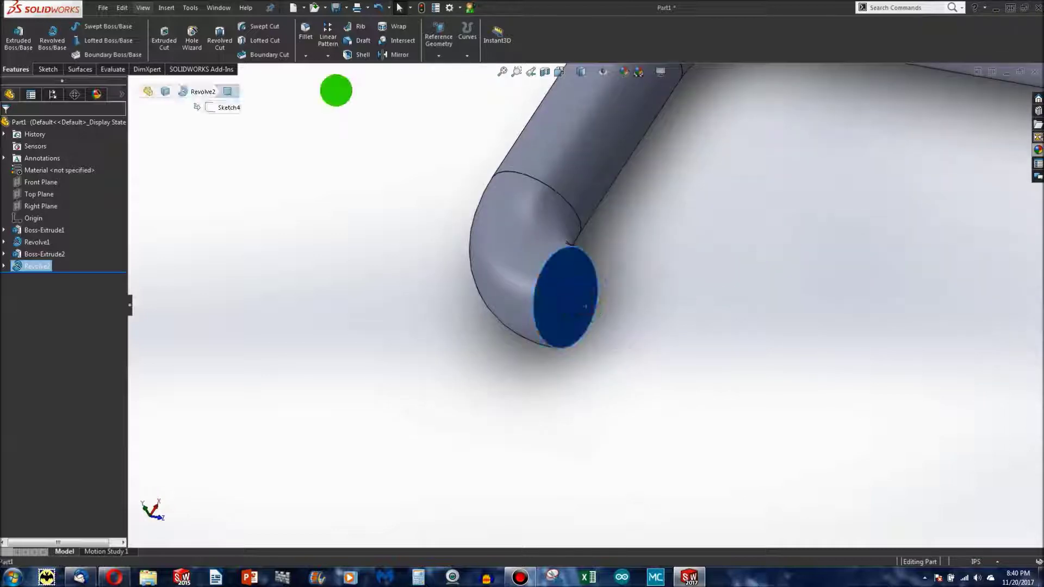
{"action": "left_click", "coordinate": [44, 69]}
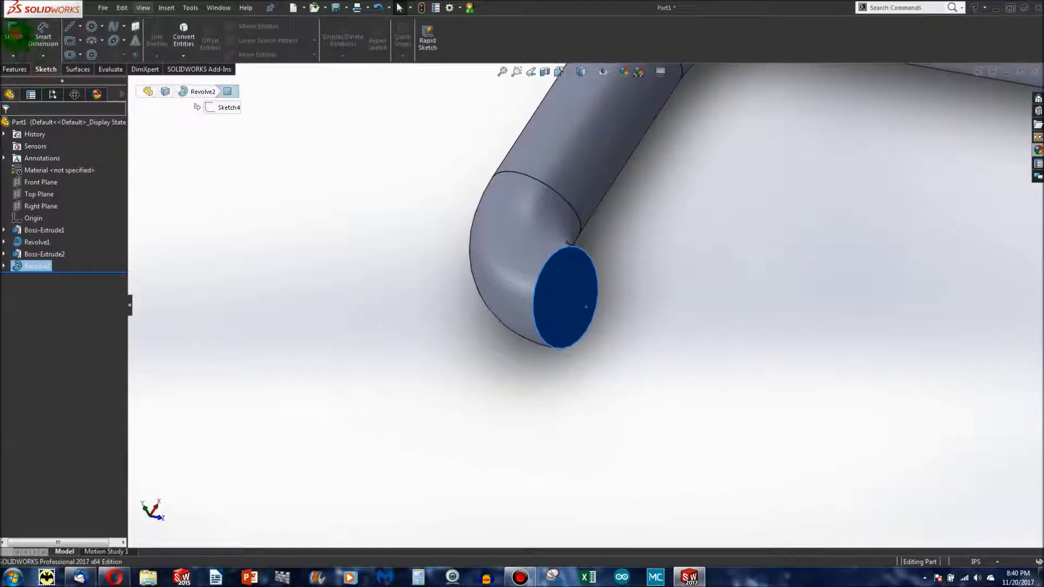
{"action": "left_click", "coordinate": [13, 34]}
{"action": "left_click", "coordinate": [184, 33]}
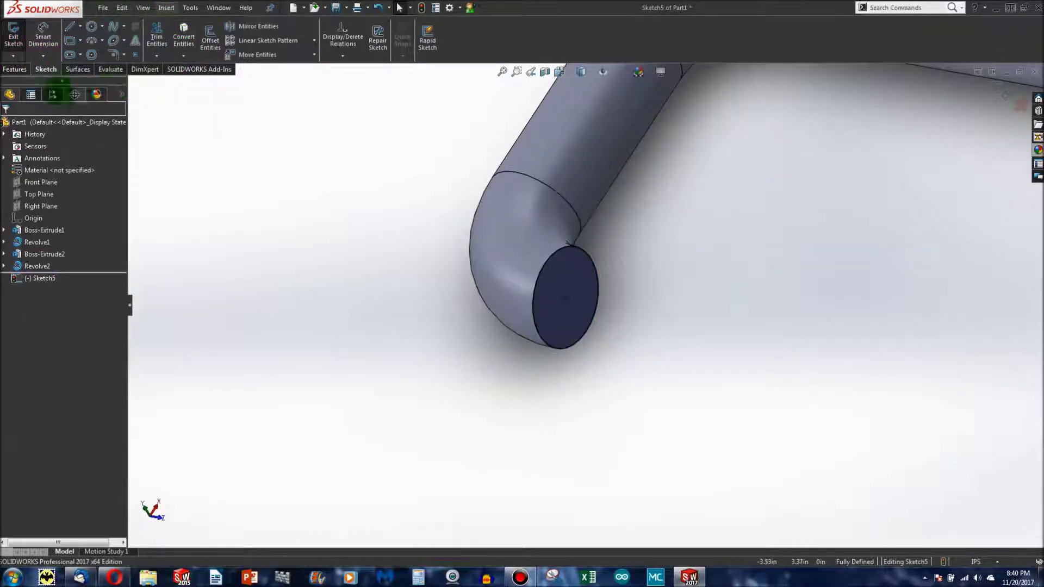
{"action": "left_click", "coordinate": [15, 69]}
{"action": "left_click", "coordinate": [18, 39]}
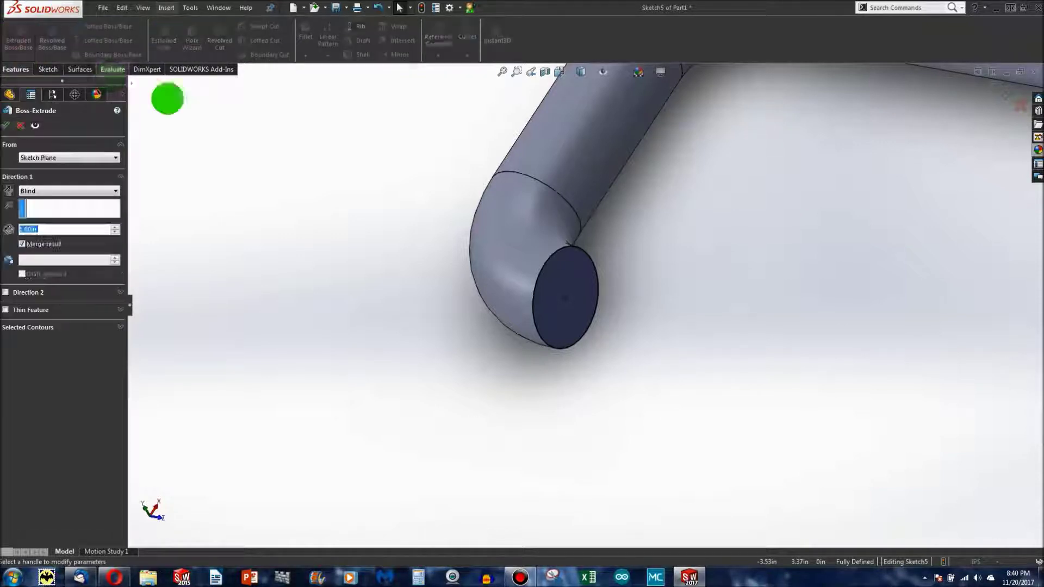
Extrude the elbow's end outline 5 in as a straight leg.
{"action": "scroll", "coordinate": [517, 337], "scroll_direction": "up", "scroll_amount": 5}
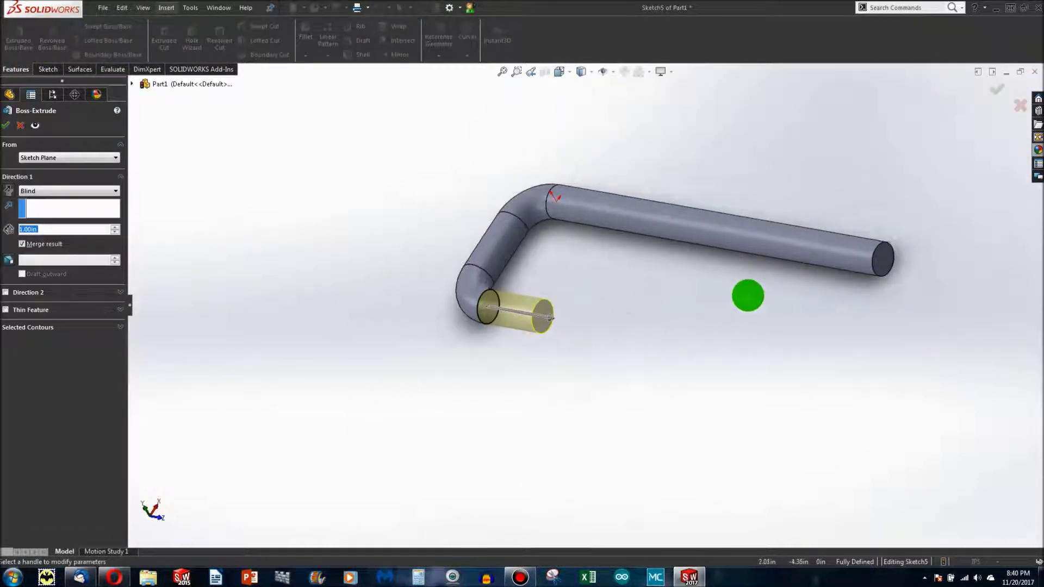
{"action": "left_click_drag", "start_coordinate": [549, 317], "coordinate": [748, 296]}
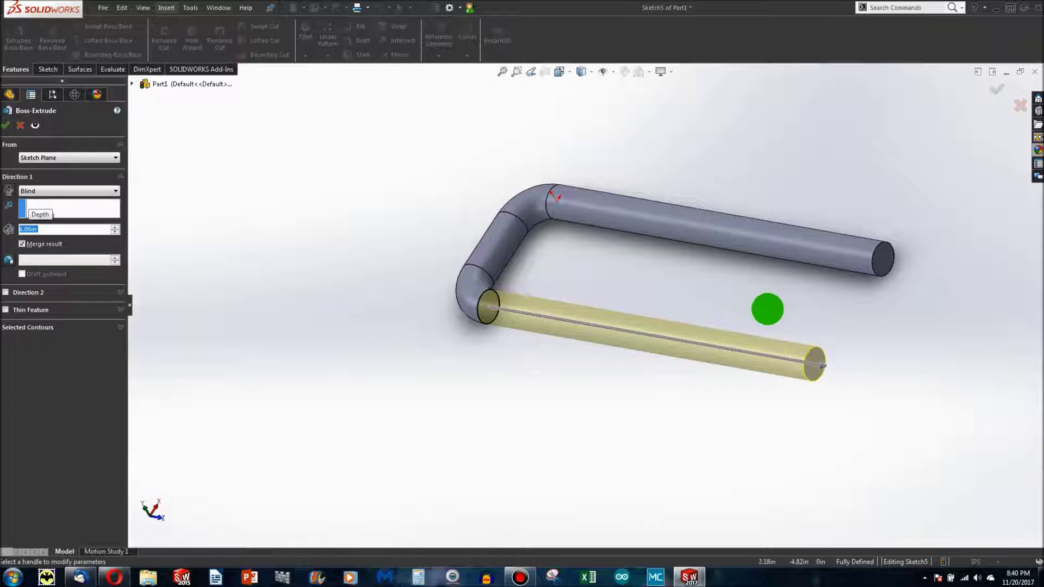
{"action": "middle_click_drag", "start_coordinate": [767, 309], "coordinate": [795, 413]}
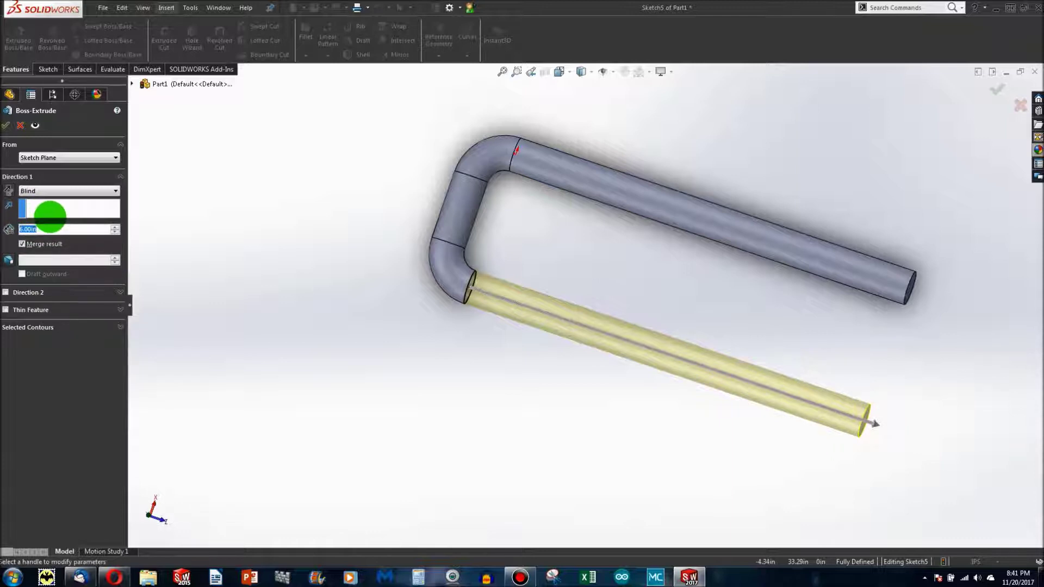
{"action": "scroll", "coordinate": [53, 216], "scroll_direction": "down", "scroll_amount": 1}
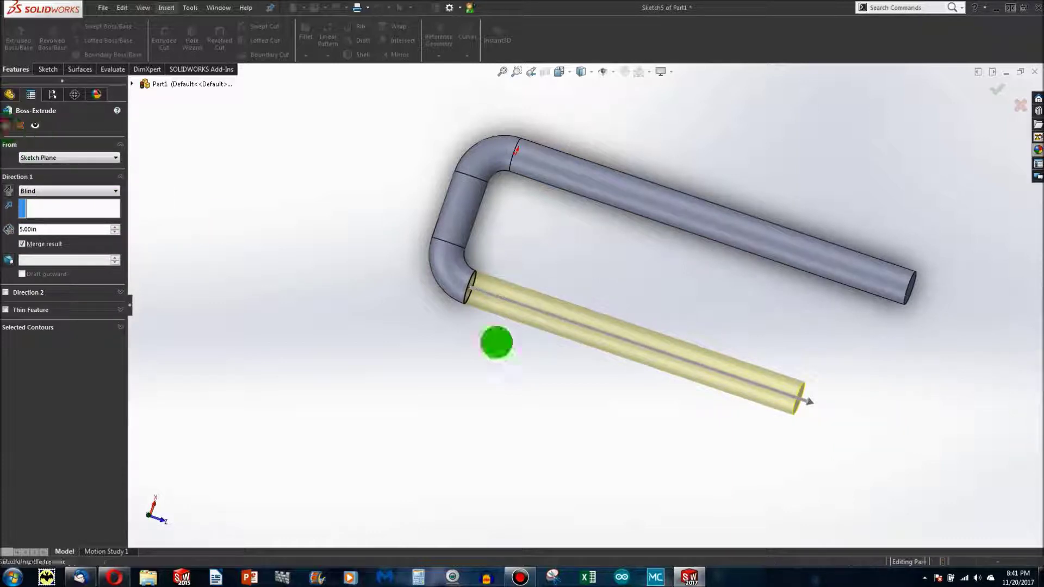
{"action": "key", "text": "Return"}
{"action": "scroll", "coordinate": [729, 406], "scroll_direction": "down", "scroll_amount": 5}
{"action": "middle_click_drag", "start_coordinate": [730, 405], "coordinate": [693, 318]}
On the open pipe end, sketch the bend axis, confirm a 90° revolve, and extrude a straight leg.
{"action": "scroll", "coordinate": [703, 299], "scroll_direction": "up", "scroll_amount": 5}
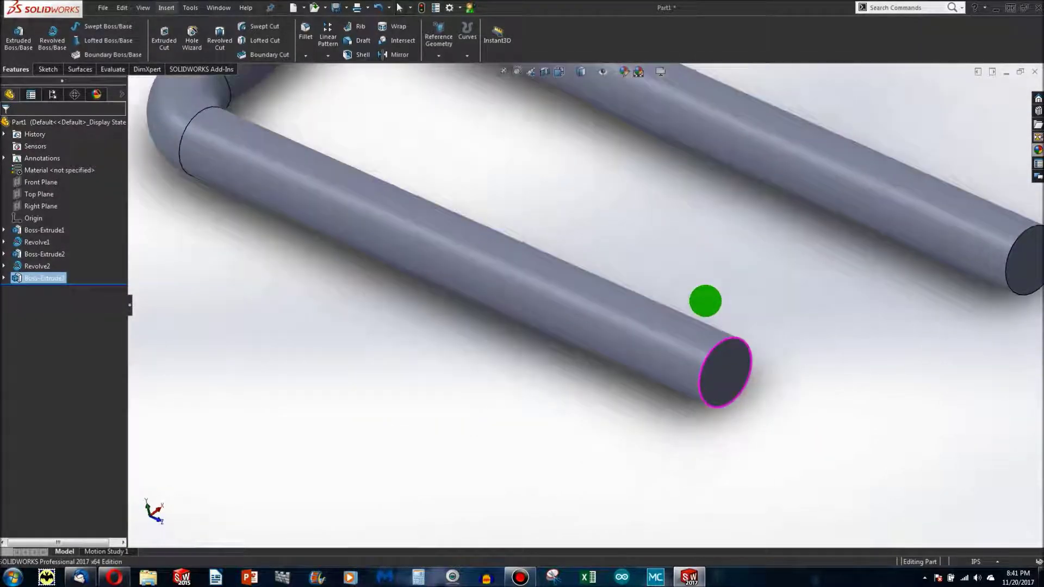
{"action": "scroll", "coordinate": [671, 317], "scroll_direction": "down", "scroll_amount": 5}
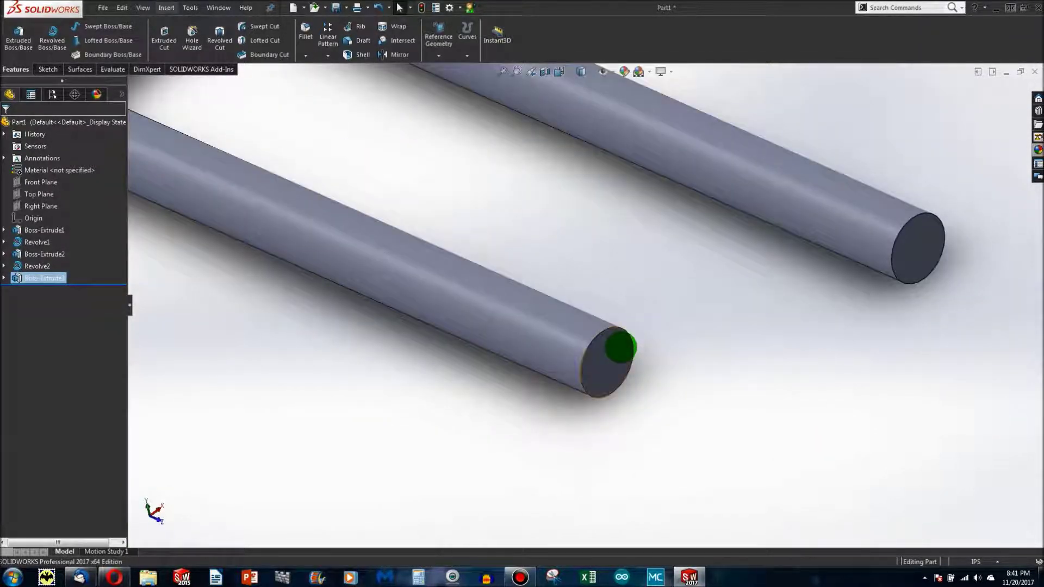
{"action": "left_click", "coordinate": [621, 347]}
{"action": "left_click", "coordinate": [135, 82]}
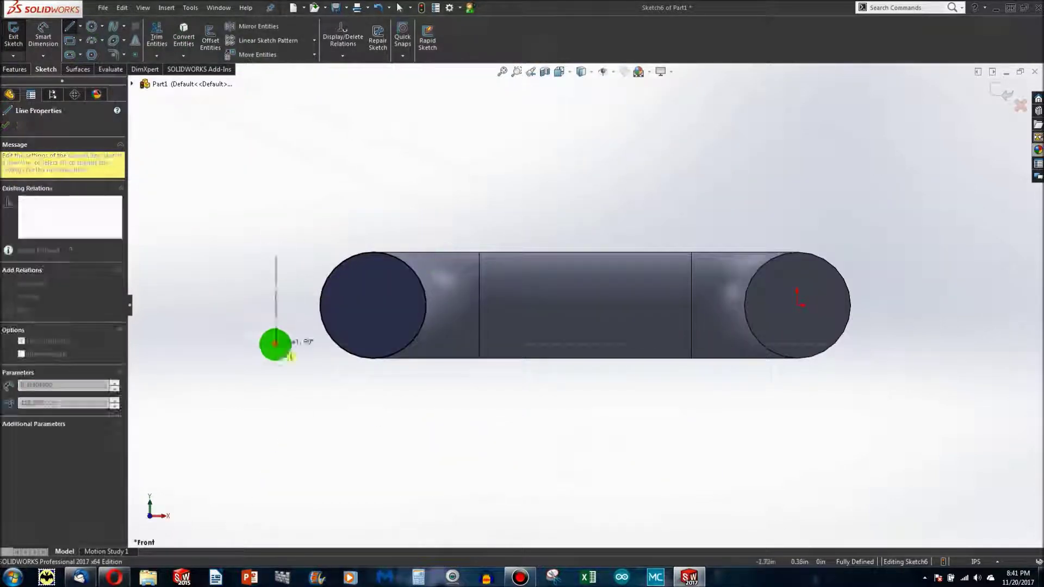
{"action": "left_click", "coordinate": [341, 226]}
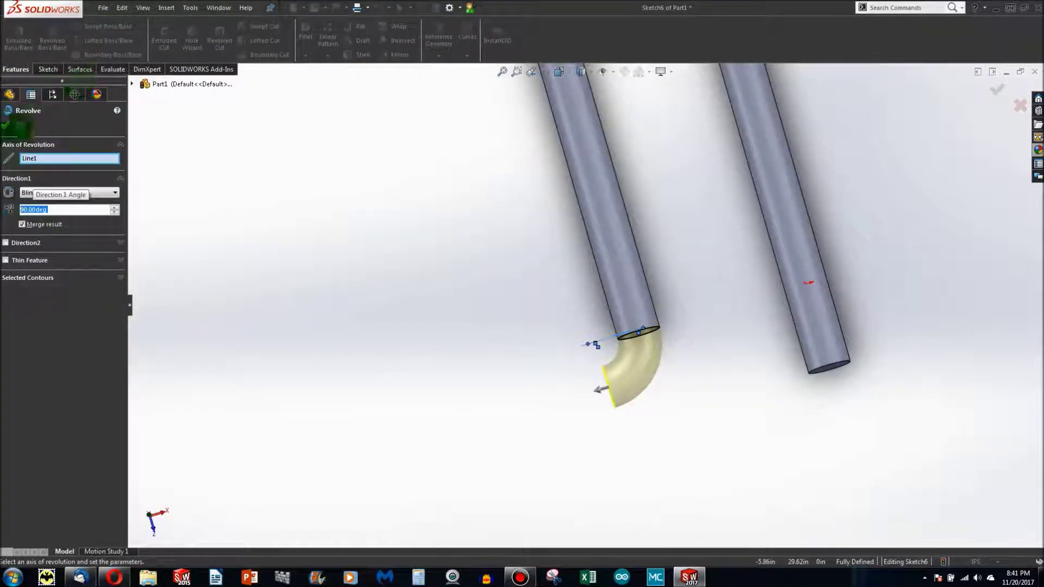
{"action": "key", "text": "Return"}
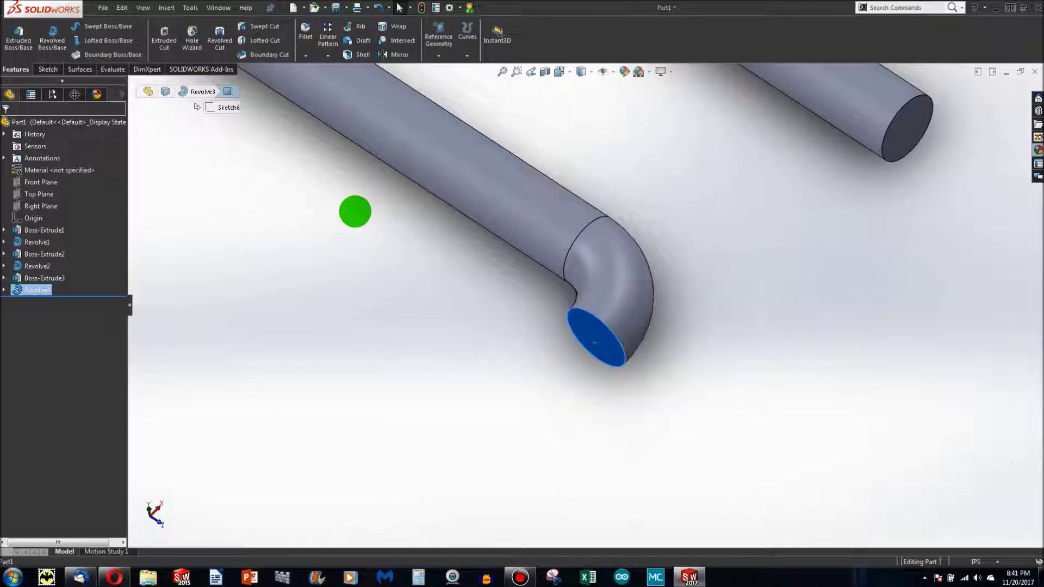
{"action": "left_click", "coordinate": [18, 38]}
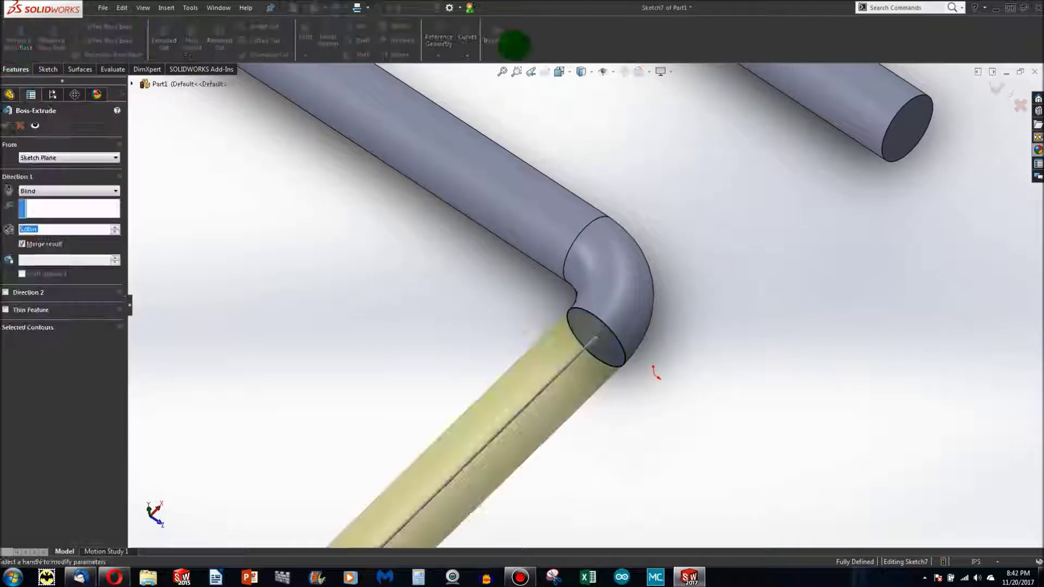
{"action": "scroll", "coordinate": [603, 308], "scroll_direction": "up", "scroll_amount": 5}
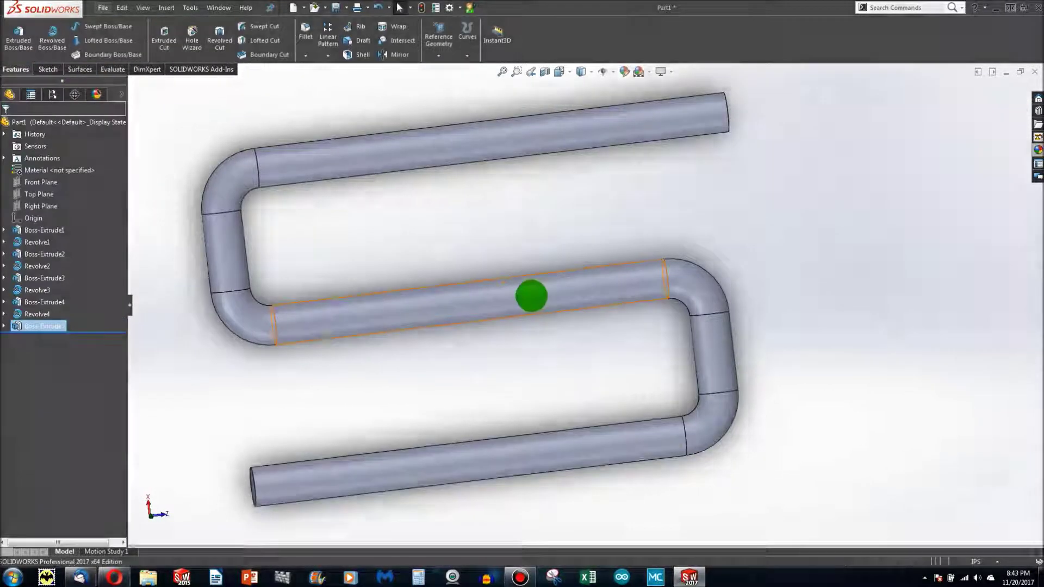
{"action": "scroll", "coordinate": [548, 298], "scroll_direction": "up", "scroll_amount": 3}
Inspect the finished S-shaped rod from a tilted view, clear the selection, and start a new document.
{"action": "middle_click_drag", "start_coordinate": [548, 298], "coordinate": [474, 263]}
{"action": "scroll", "coordinate": [473, 263], "scroll_direction": "down", "scroll_amount": 5}
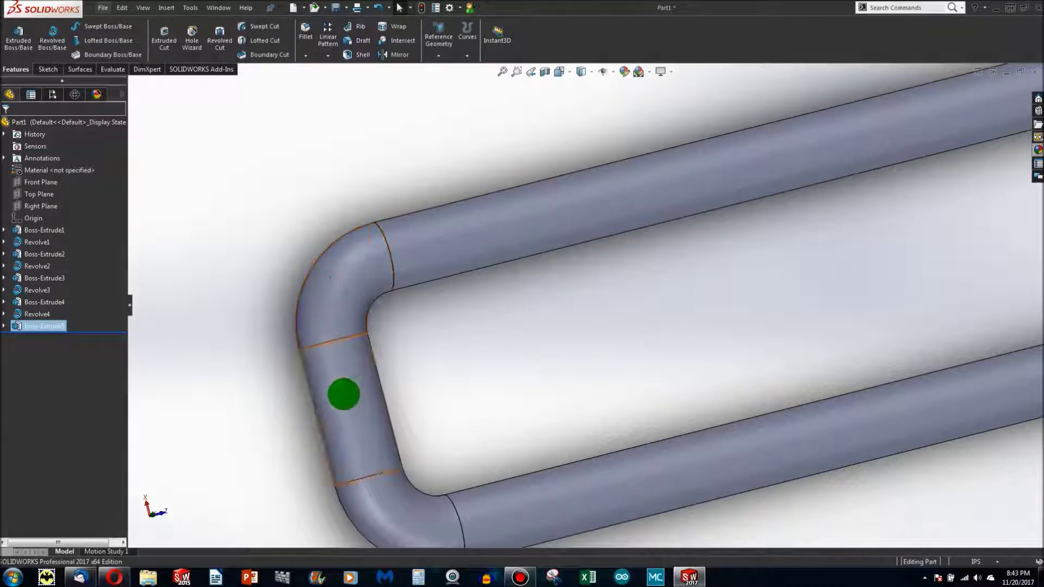
{"action": "scroll", "coordinate": [590, 413], "scroll_direction": "up", "scroll_amount": 5}
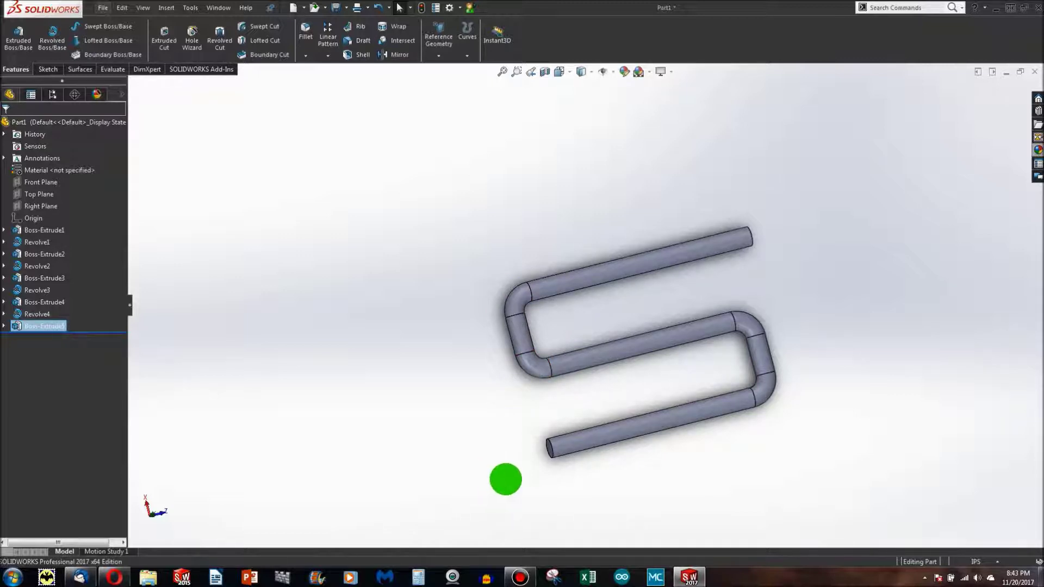
{"action": "left_click", "coordinate": [522, 575]}
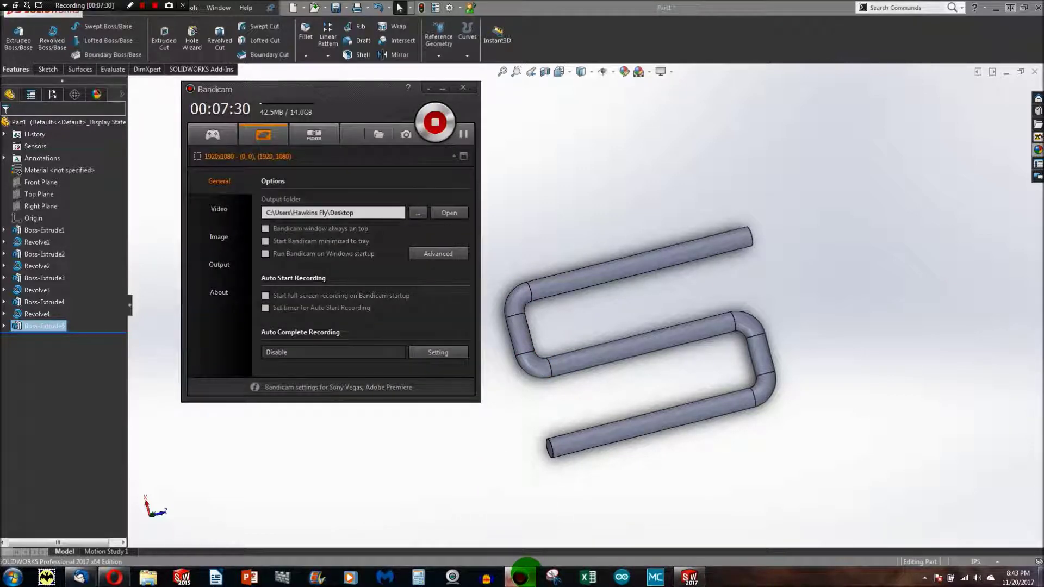
{"action": "left_click", "coordinate": [520, 575]}
{"action": "left_click", "coordinate": [512, 400]}
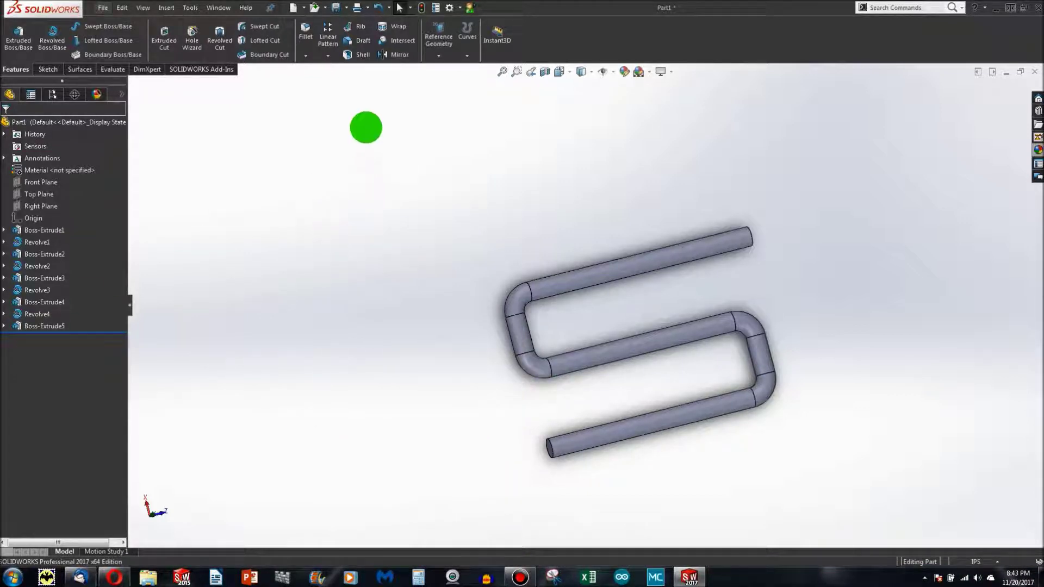
{"action": "left_click", "coordinate": [292, 7]}
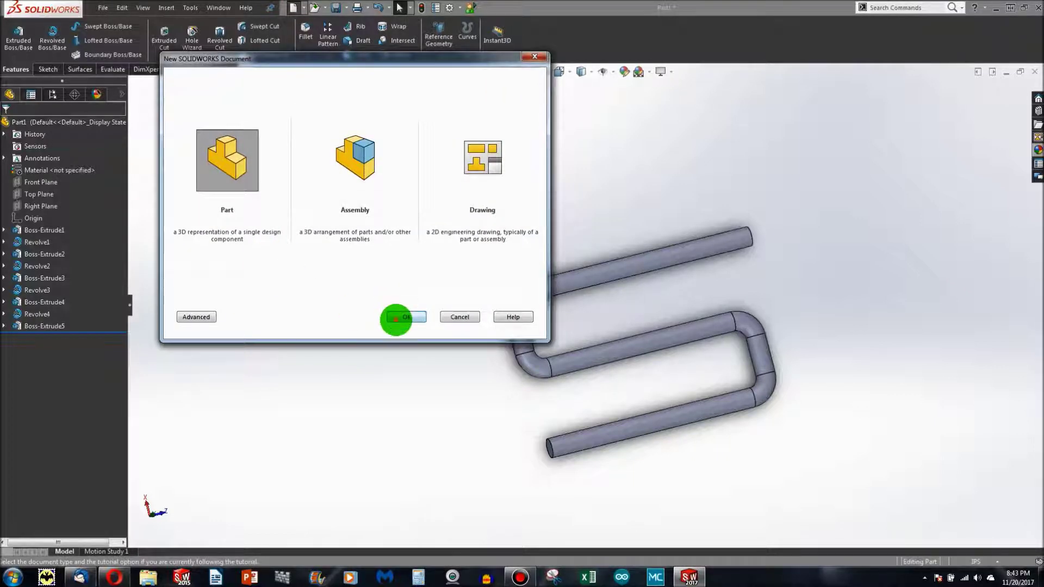
Create a new part and start a sketch on the Front Plane.
{"action": "left_click", "coordinate": [396, 320]}
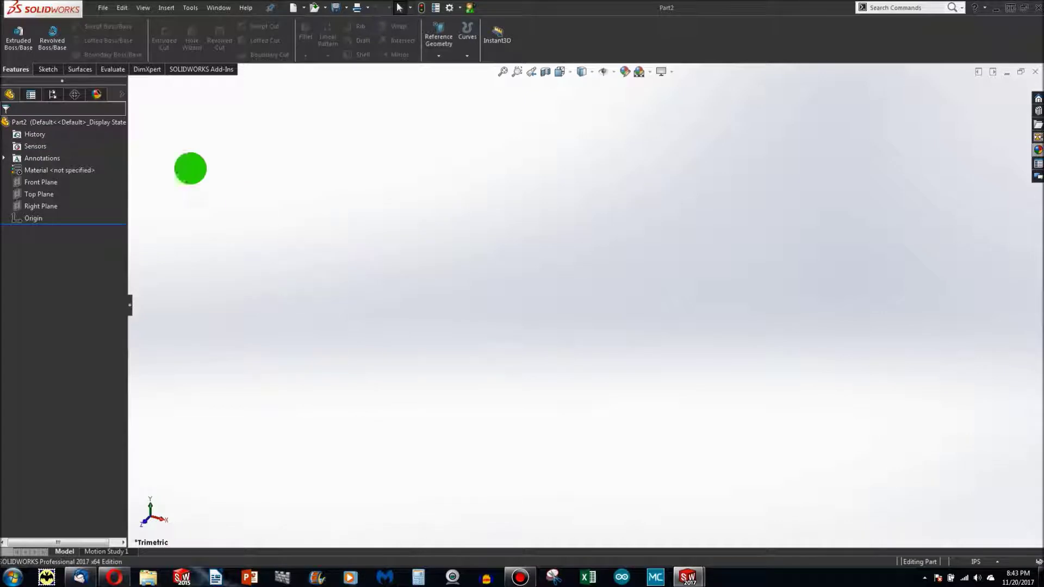
{"action": "left_click", "coordinate": [46, 70]}
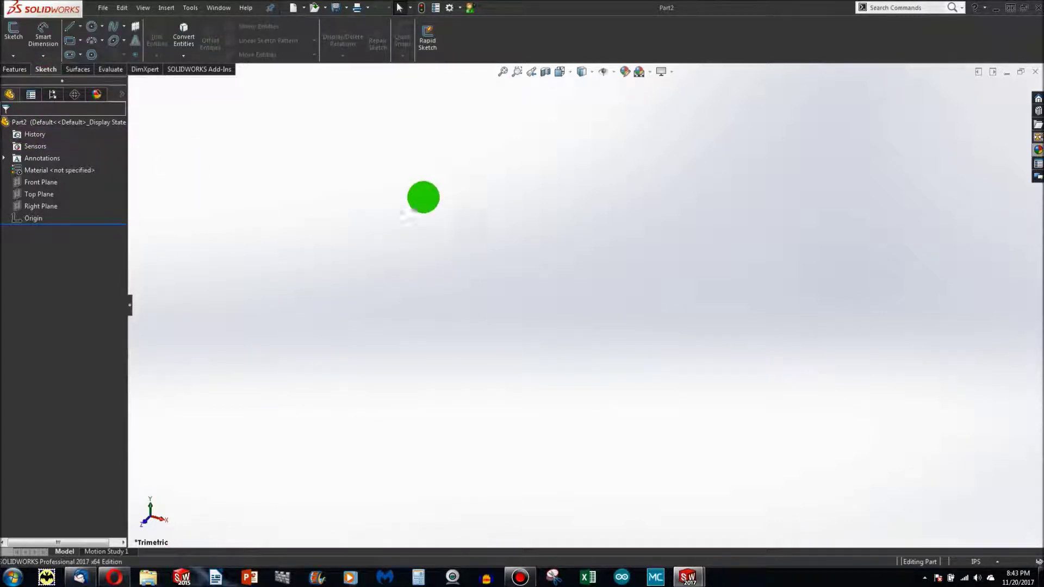
{"action": "left_click", "coordinate": [16, 33]}
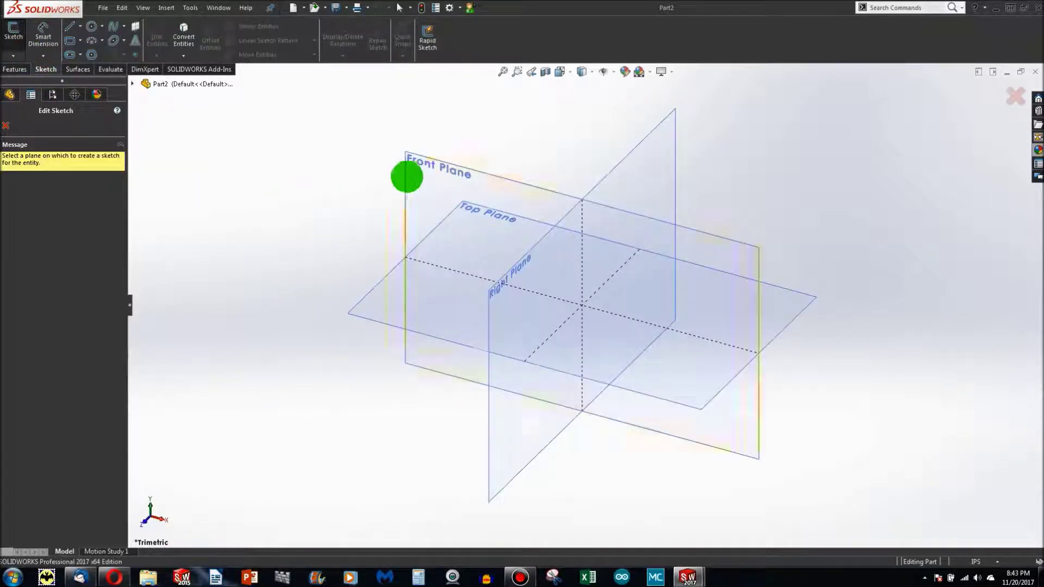
{"action": "left_click", "coordinate": [409, 175]}
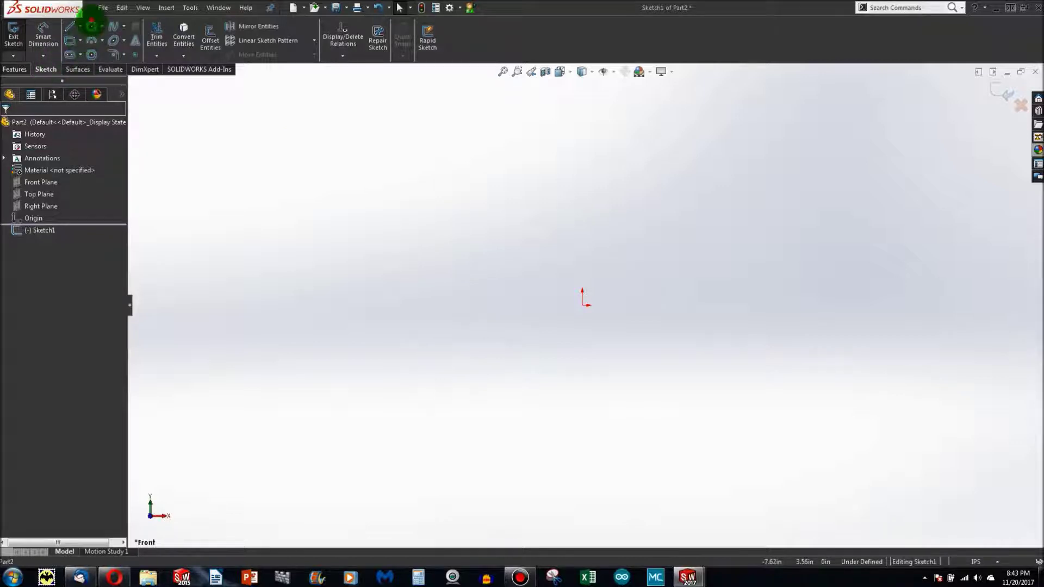
Draw a circle centred on the origin, dimension its diameter to 0.5 in, and exit the sketch.
{"action": "left_click", "coordinate": [91, 26]}
{"action": "left_click", "coordinate": [582, 304]}
{"action": "left_click", "coordinate": [718, 299]}
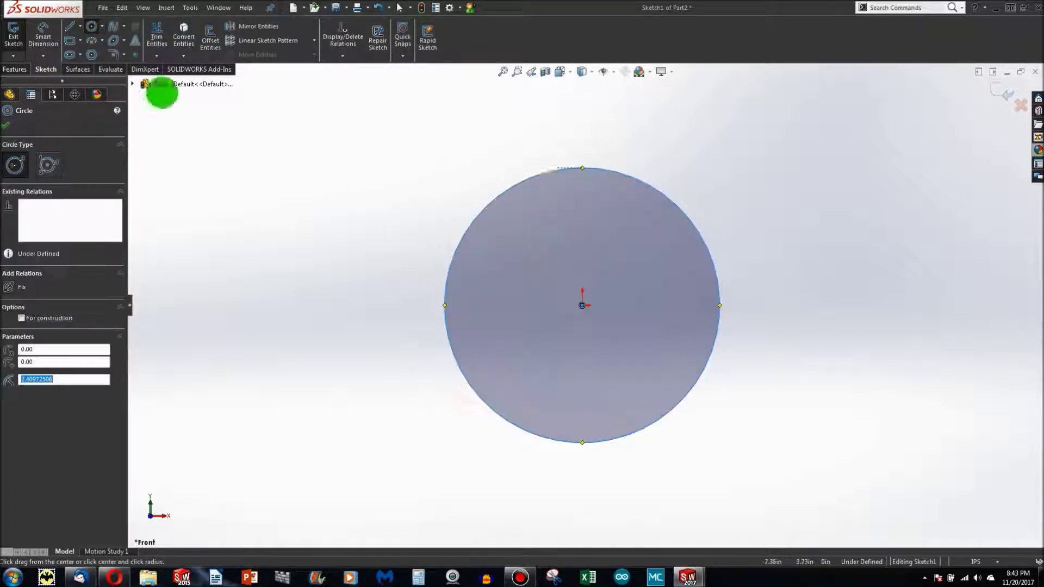
{"action": "key", "text": "Escape"}
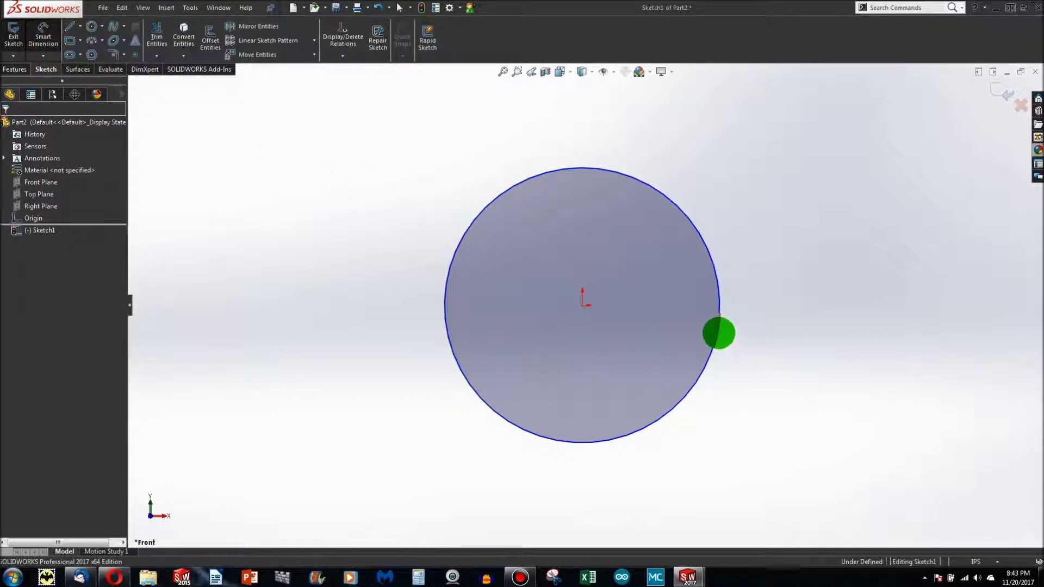
{"action": "left_click", "coordinate": [718, 331]}
{"action": "key", "text": "d"}
{"action": "left_click", "coordinate": [770, 346]}
{"action": "type", "text": "0.5"}
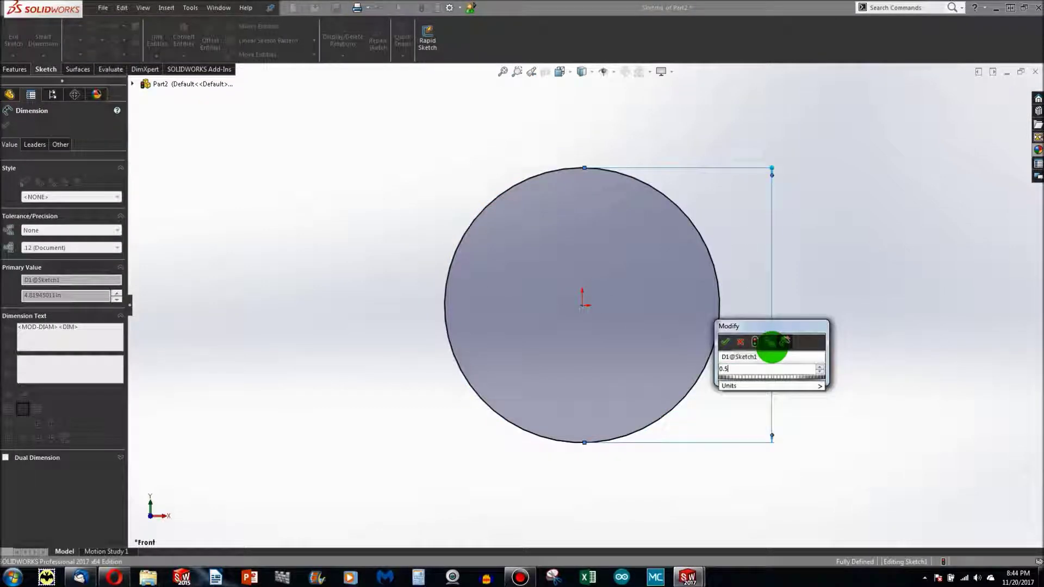
{"action": "key", "text": "Return"}
{"action": "middle_click_drag", "start_coordinate": [718, 263], "coordinate": [674, 387]}
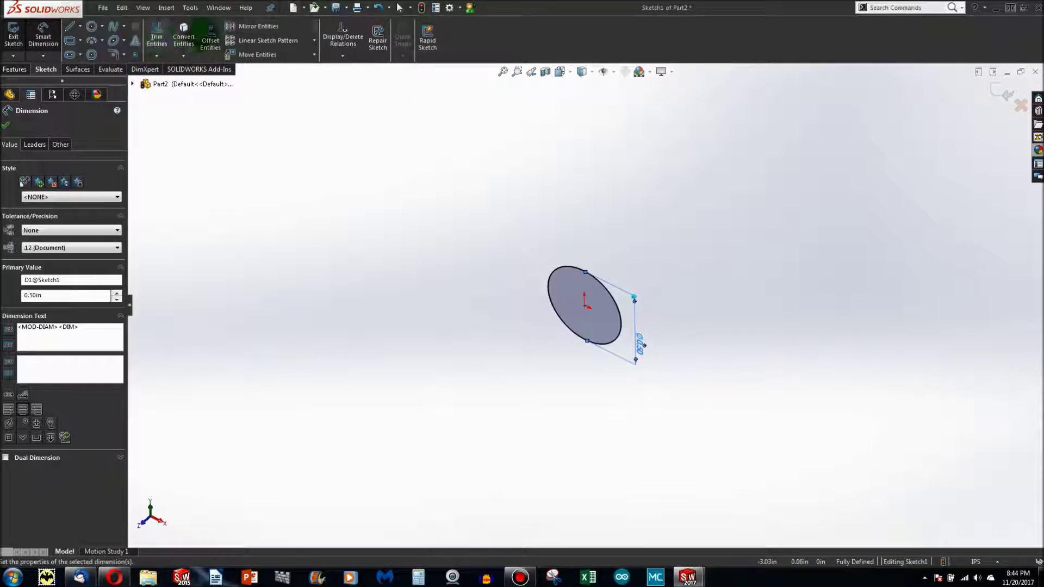
{"action": "left_click", "coordinate": [422, 7]}
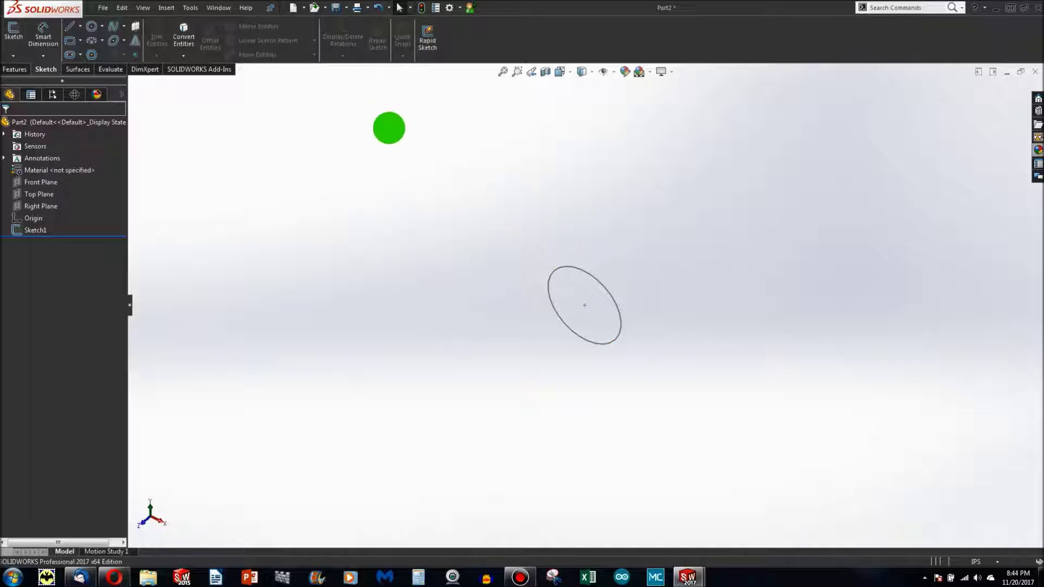
Select the Top Plane, orbit to see it, and start Sketch2 on it.
{"action": "left_click", "coordinate": [40, 195]}
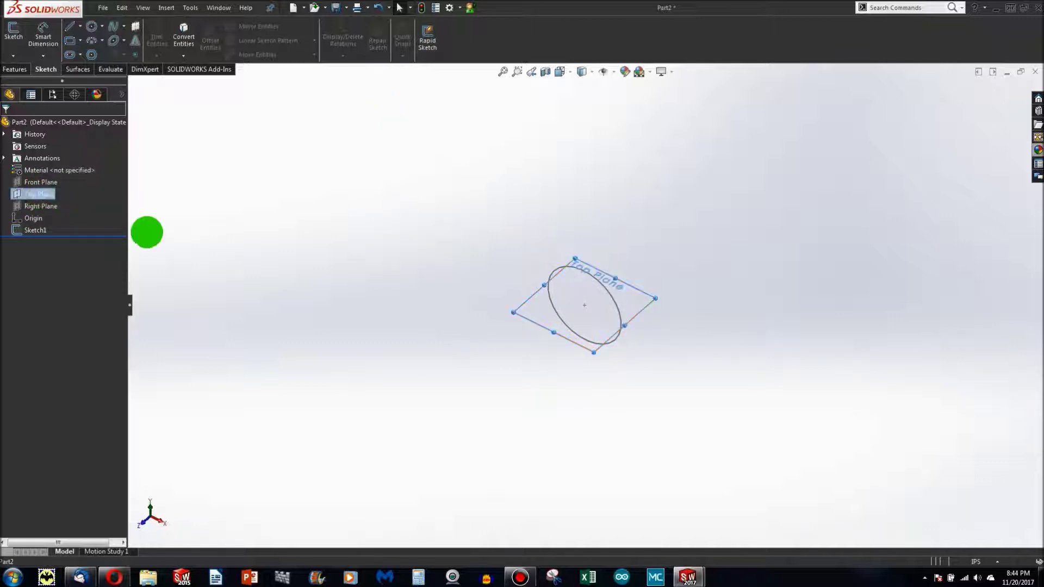
{"action": "mouse_move", "coordinate": [642, 310]}
{"action": "middle_mouse_down"}
{"action": "mouse_move", "coordinate": [571, 295]}
{"action": "mouse_move", "coordinate": [566, 228]}
{"action": "mouse_move", "coordinate": [502, 264]}
{"action": "mouse_move", "coordinate": [627, 303]}
{"action": "mouse_move", "coordinate": [592, 296]}
{"action": "mouse_move", "coordinate": [655, 230]}
{"action": "mouse_move", "coordinate": [639, 342]}
{"action": "mouse_move", "coordinate": [630, 252]}
{"action": "middle_mouse_up"}
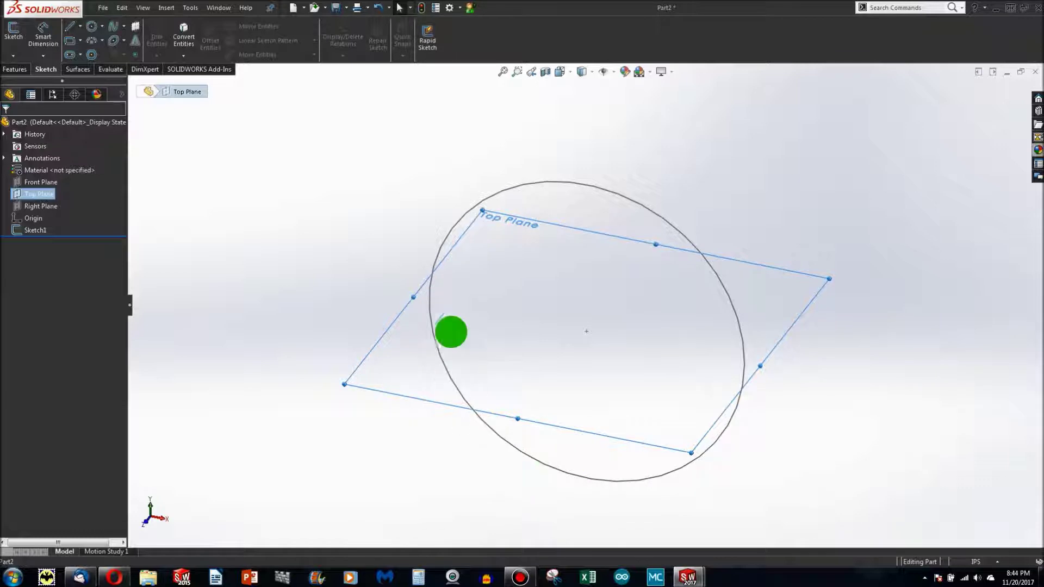
{"action": "middle_click_drag", "start_coordinate": [457, 267], "coordinate": [438, 256]}
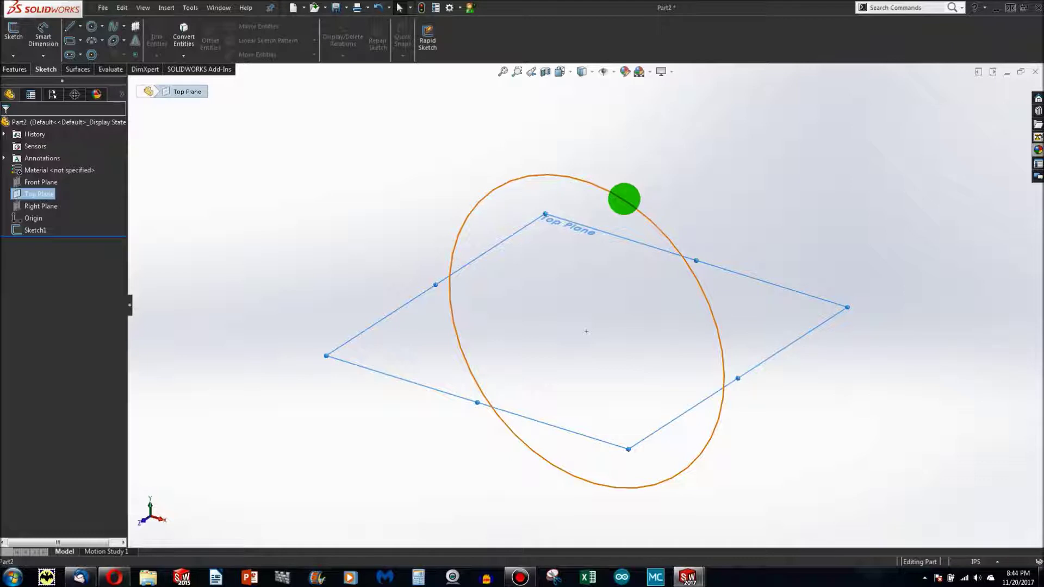
{"action": "left_click", "coordinate": [16, 38]}
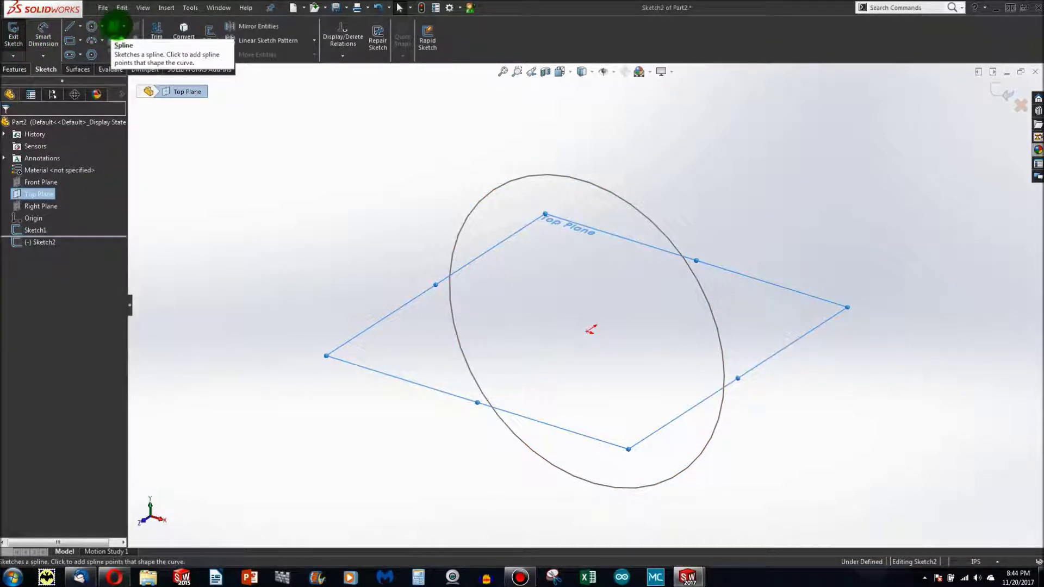
Draw a connected five-line squared zigzag from the origin and make its left upright vertical.
{"action": "key", "text": "ctrl+8"}
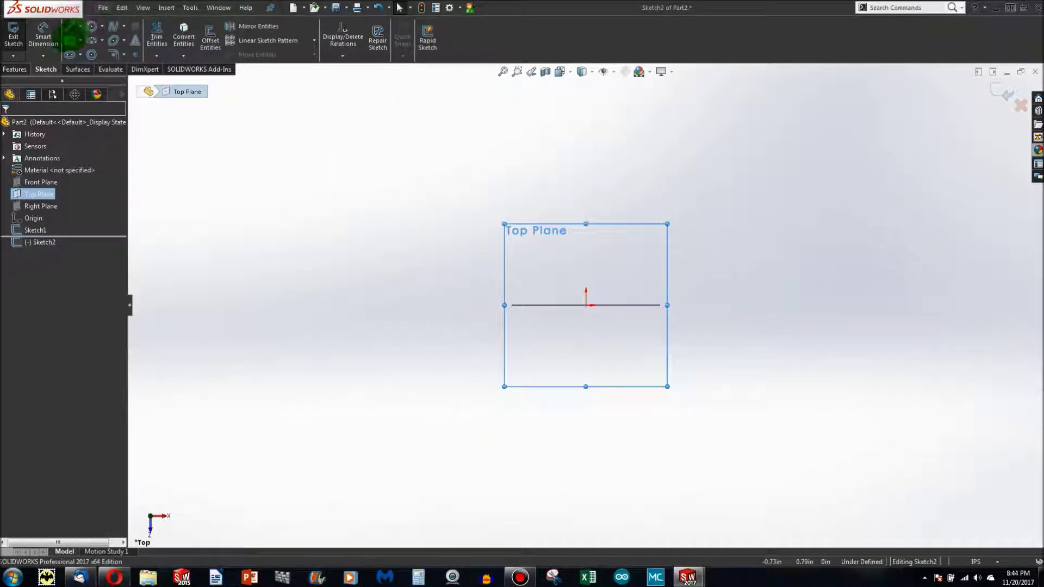
{"action": "left_click", "coordinate": [70, 30]}
{"action": "left_click", "coordinate": [587, 305]}
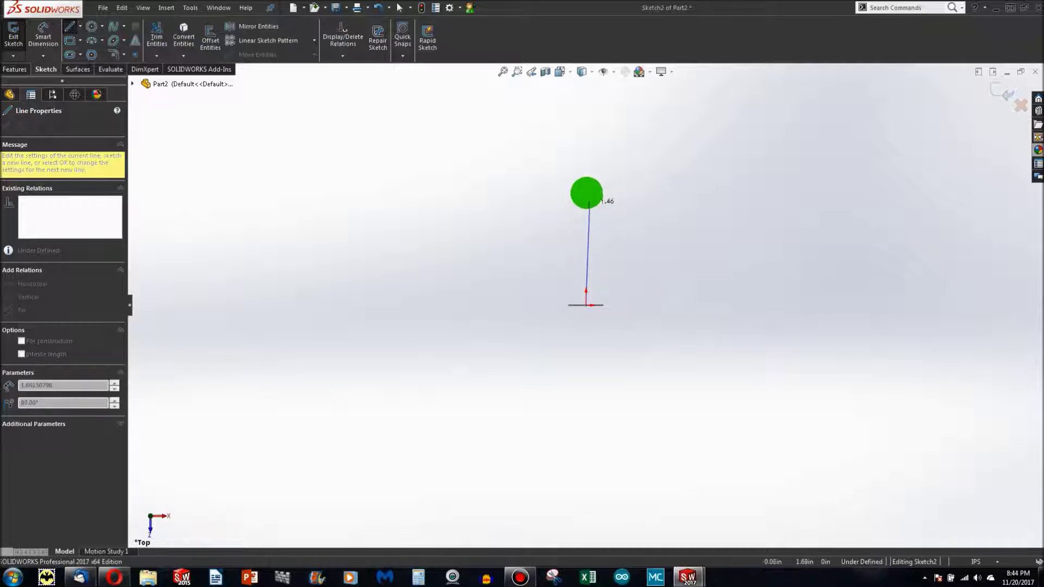
{"action": "left_click", "coordinate": [586, 189]}
{"action": "left_click", "coordinate": [521, 188]}
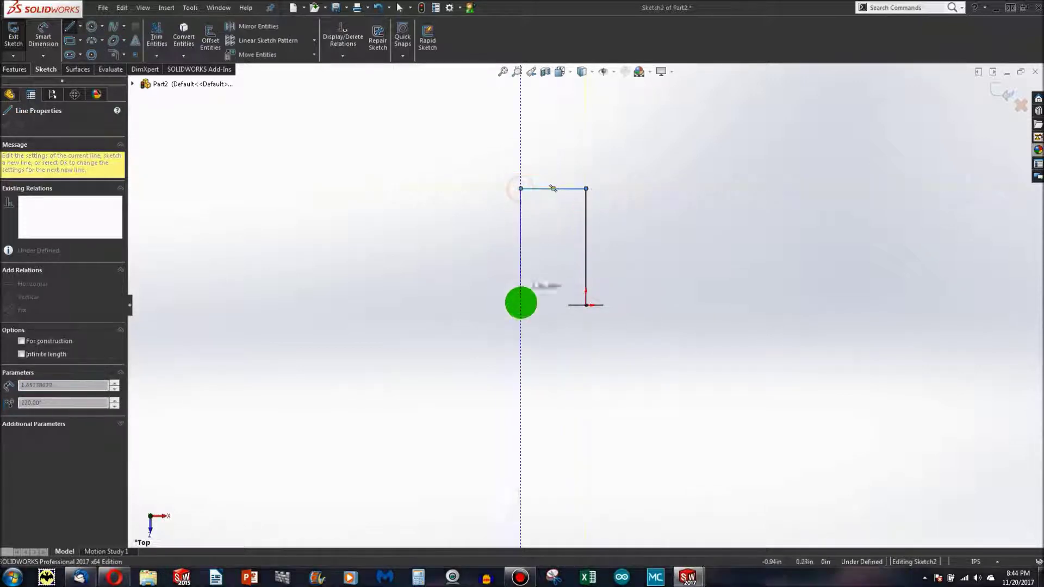
{"action": "left_click", "coordinate": [521, 305]}
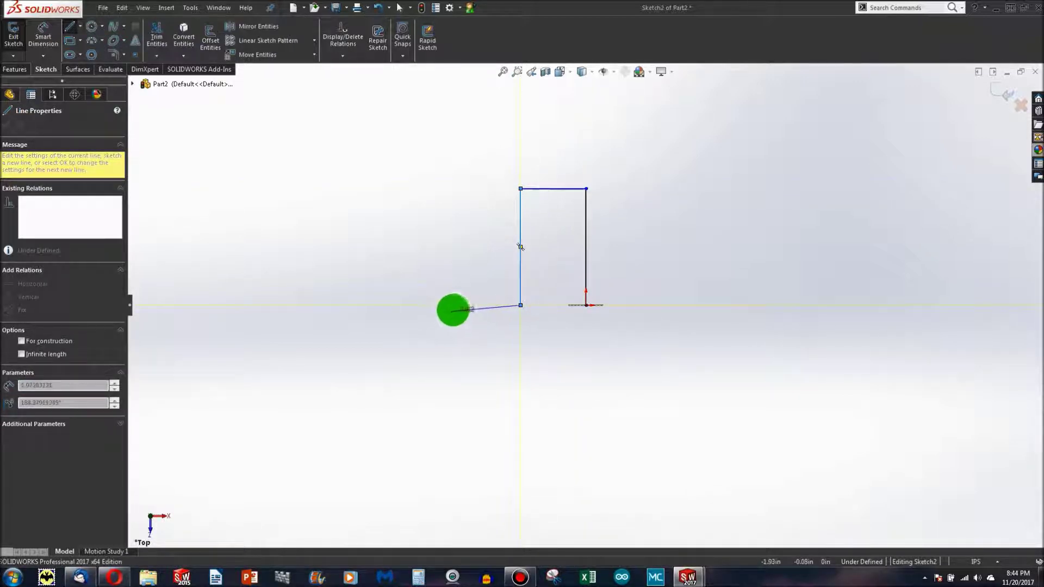
{"action": "left_click", "coordinate": [461, 305]}
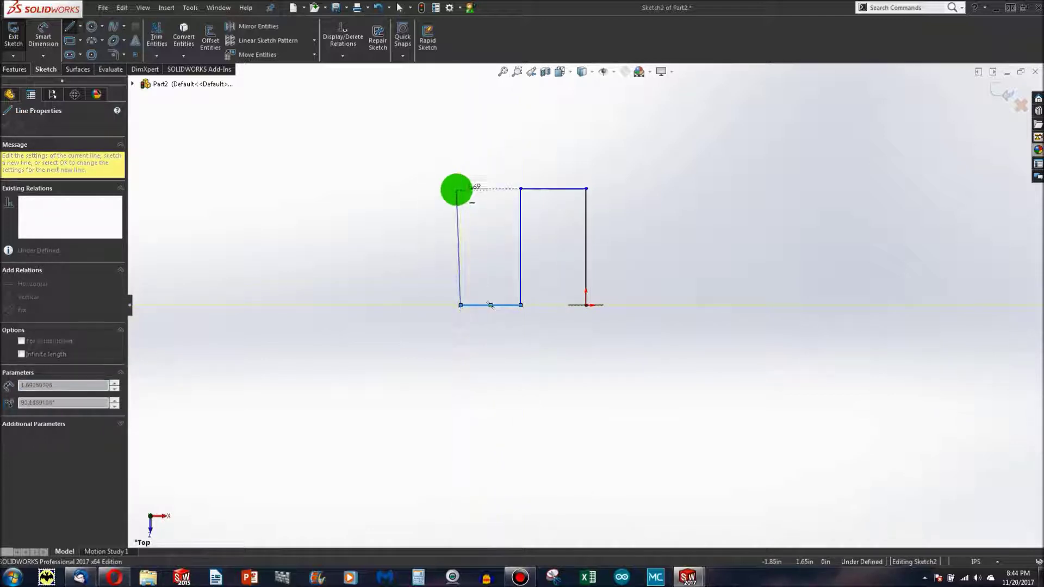
{"action": "left_click", "coordinate": [456, 189]}
{"action": "key", "text": "Escape"}
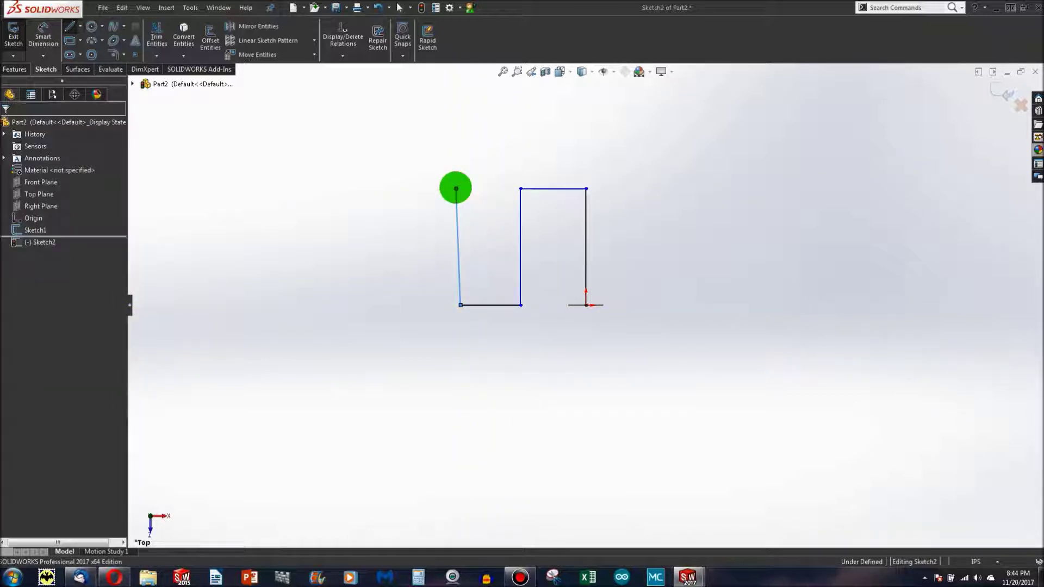
{"action": "left_click", "coordinate": [456, 197]}
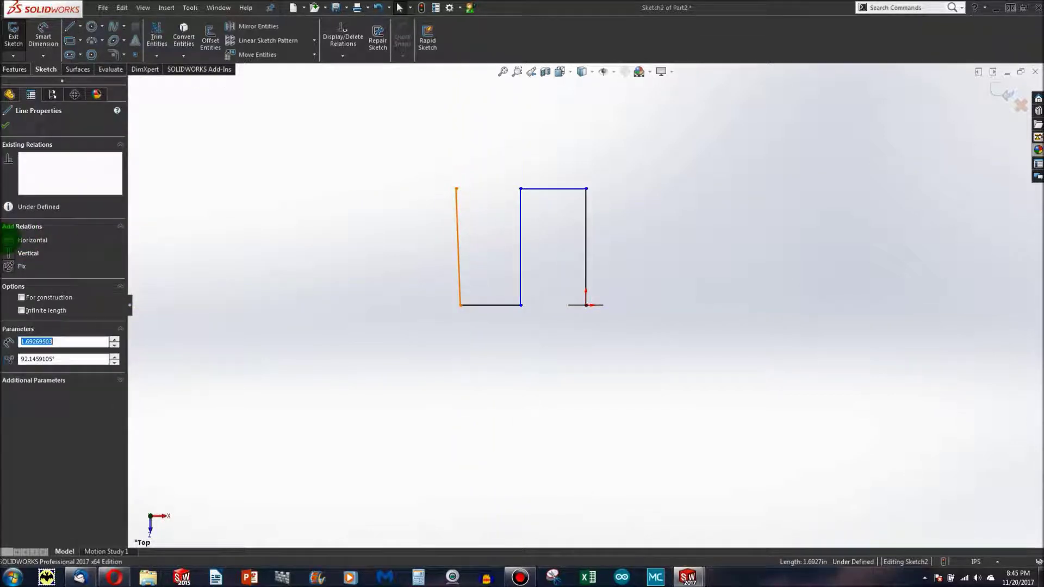
{"action": "left_click", "coordinate": [205, 180]}
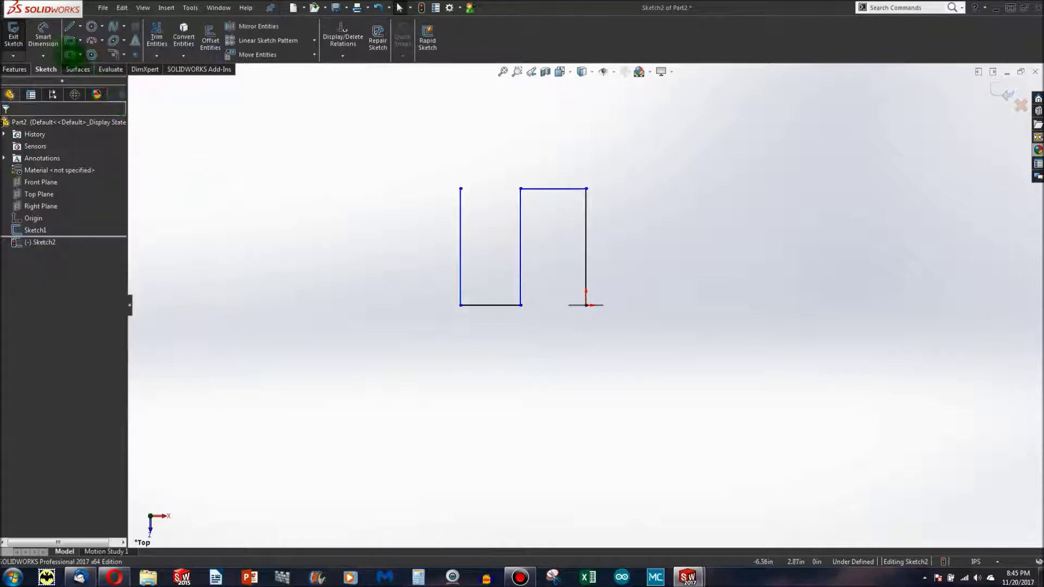
Dimension the right vertical leg and make the top connecting line 1 in long.
{"action": "left_click", "coordinate": [576, 252]}
{"action": "left_click", "coordinate": [589, 254]}
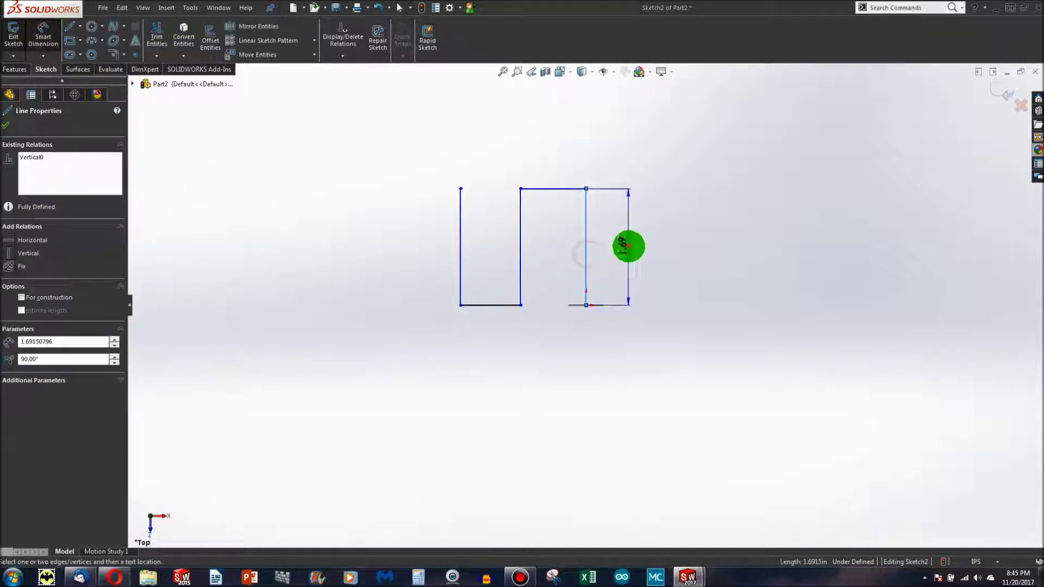
{"action": "left_click", "coordinate": [626, 244]}
{"action": "key", "text": "Return"}
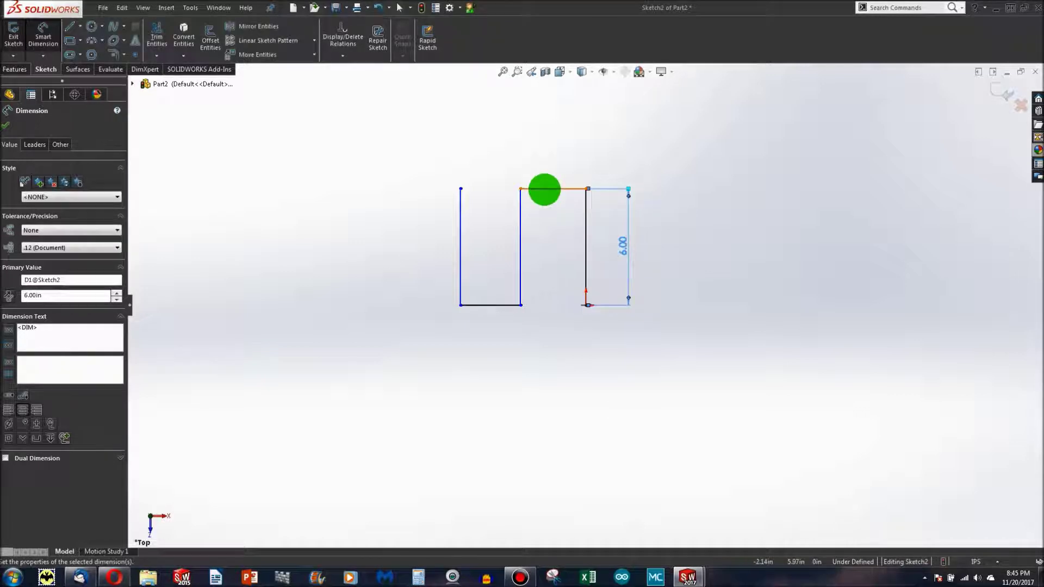
{"action": "left_click", "coordinate": [542, 188]}
{"action": "left_click", "coordinate": [543, 152]}
{"action": "type", "text": "1"}
{"action": "key", "text": "Return"}
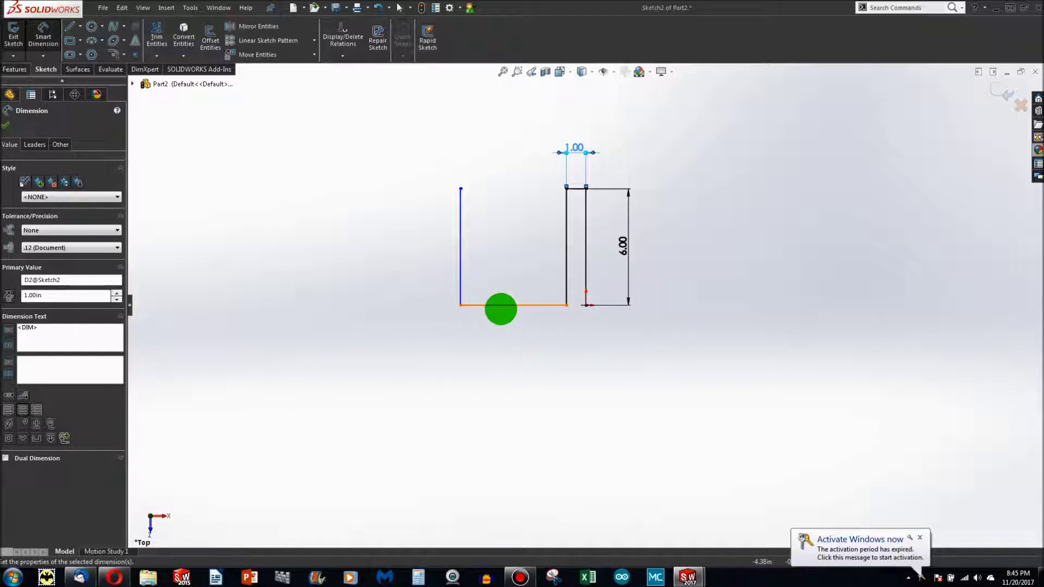
Set the bottom connecting line to 1 in and the left leg to 6 in.
{"action": "left_click", "coordinate": [500, 304]}
{"action": "left_click", "coordinate": [498, 320]}
{"action": "type", "text": "1"}
{"action": "key", "text": "Return"}
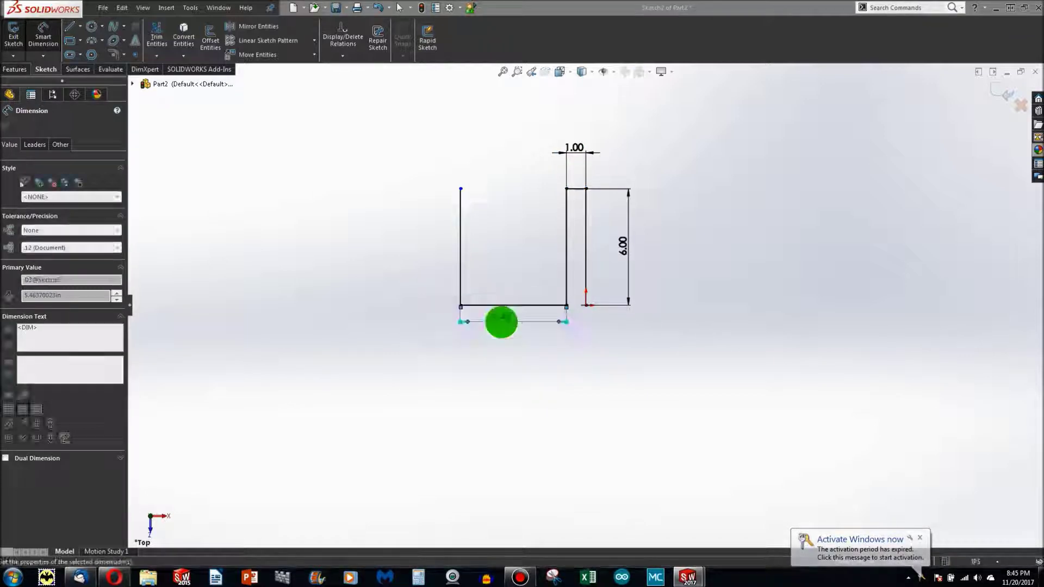
{"action": "left_click", "coordinate": [546, 235]}
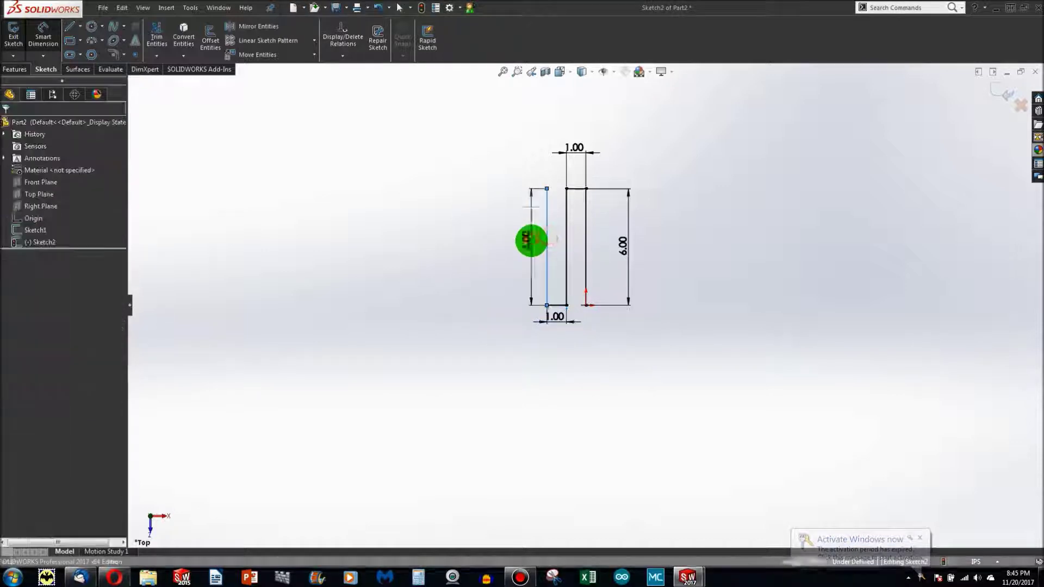
{"action": "left_click", "coordinate": [530, 239]}
{"action": "type", "text": "6.00421069in"}
{"action": "key", "text": "Return"}
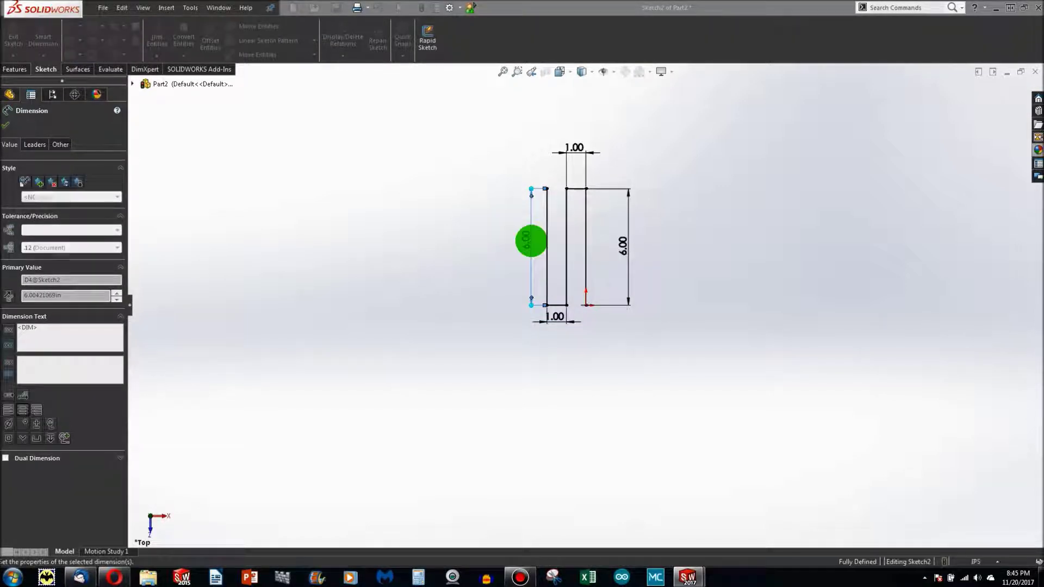
{"action": "key", "text": "Escape"}
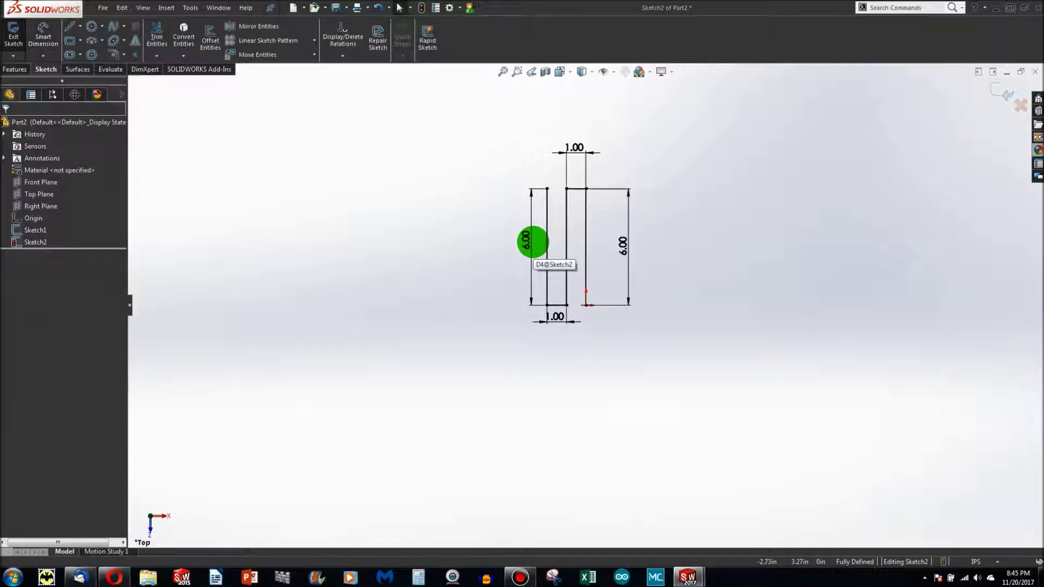
{"action": "scroll", "coordinate": [547, 217], "scroll_direction": "down", "scroll_amount": 2}
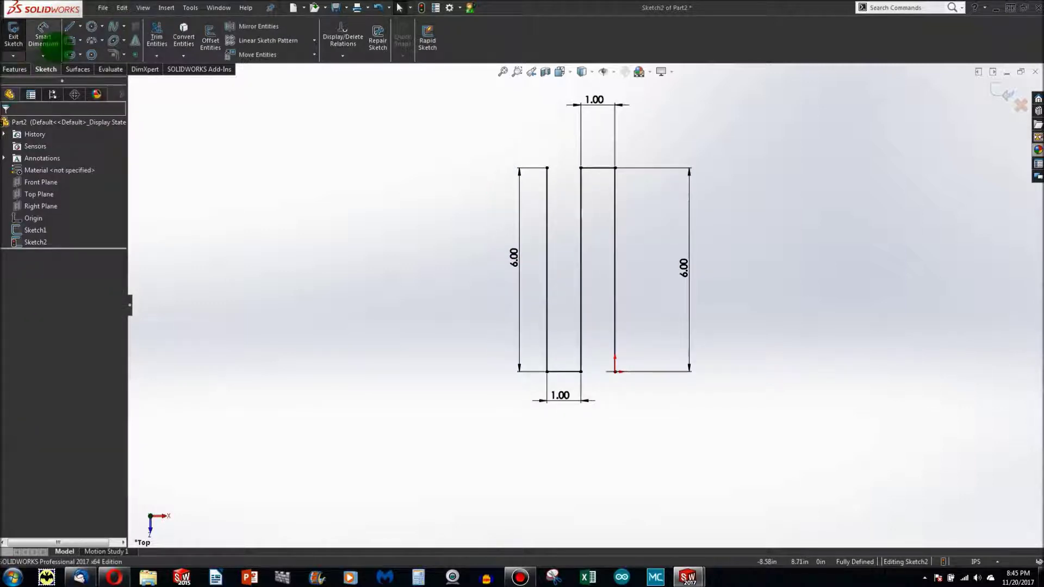
{"action": "left_click", "coordinate": [90, 40]}
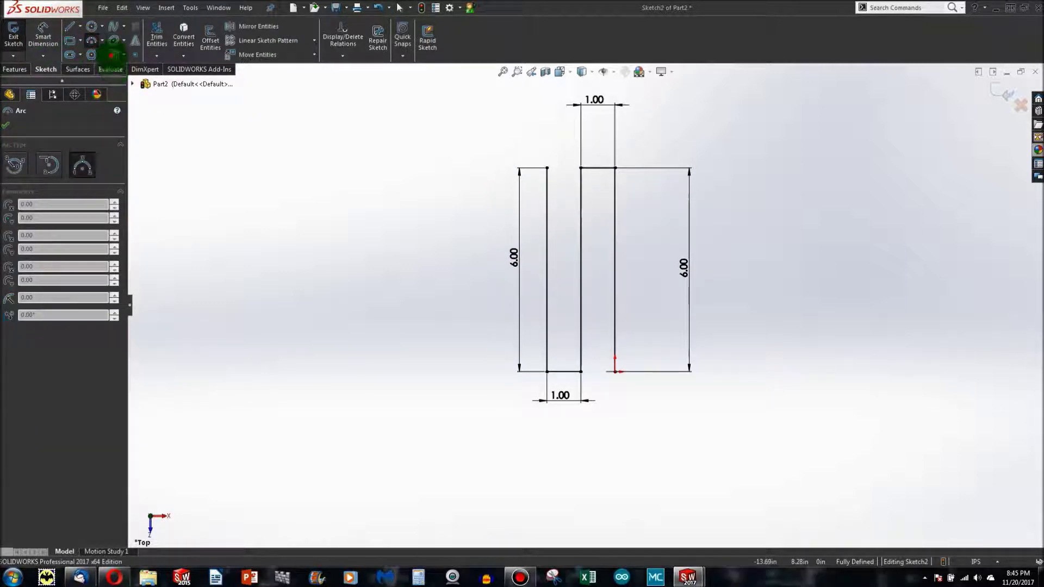
Fillet the zigzag's four corner vertices with a 0.25 in radius.
{"action": "left_click", "coordinate": [114, 54]}
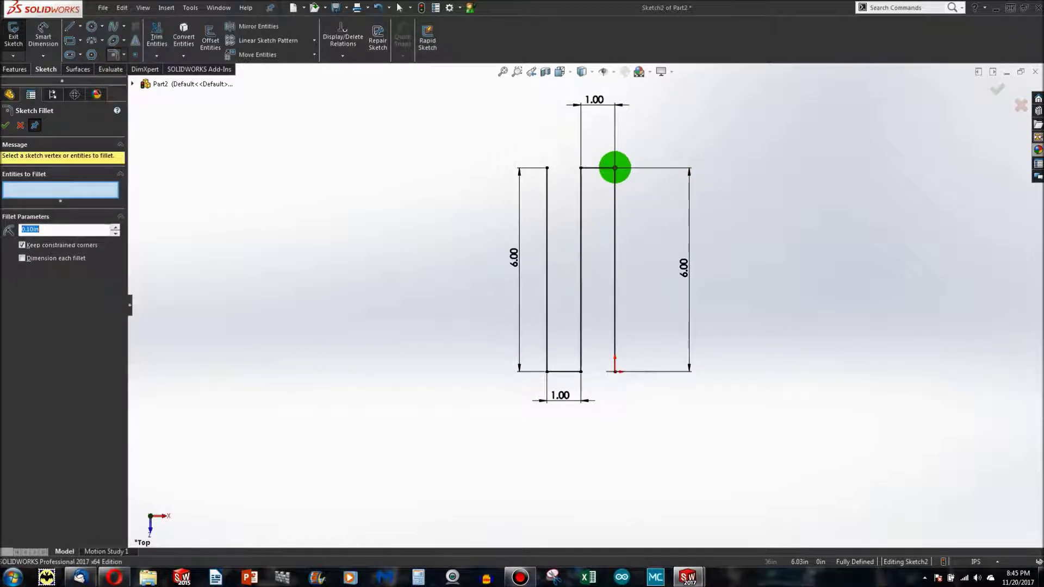
{"action": "left_click", "coordinate": [615, 168]}
{"action": "left_click", "coordinate": [579, 168]}
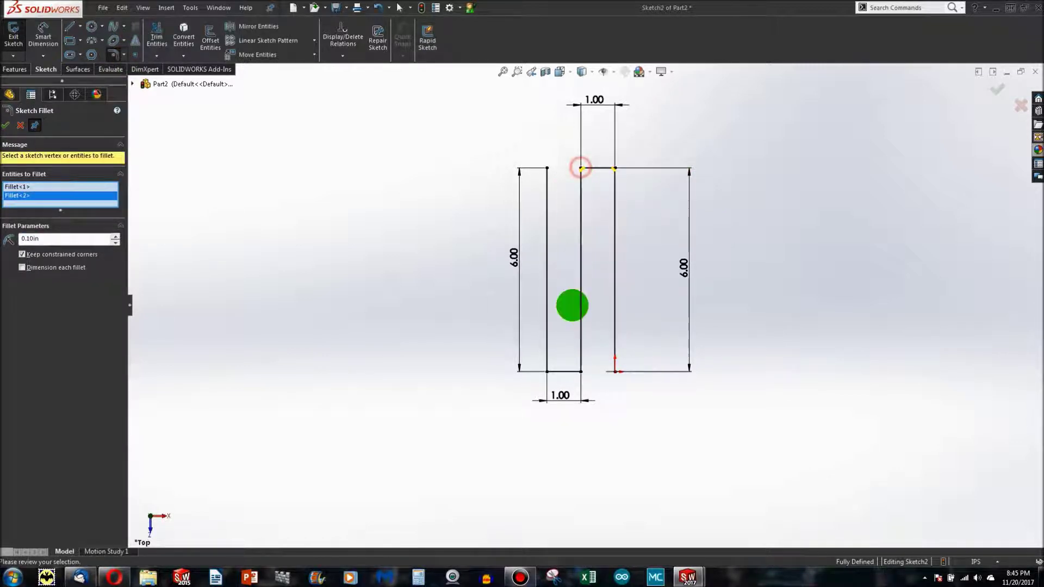
{"action": "left_click", "coordinate": [580, 368]}
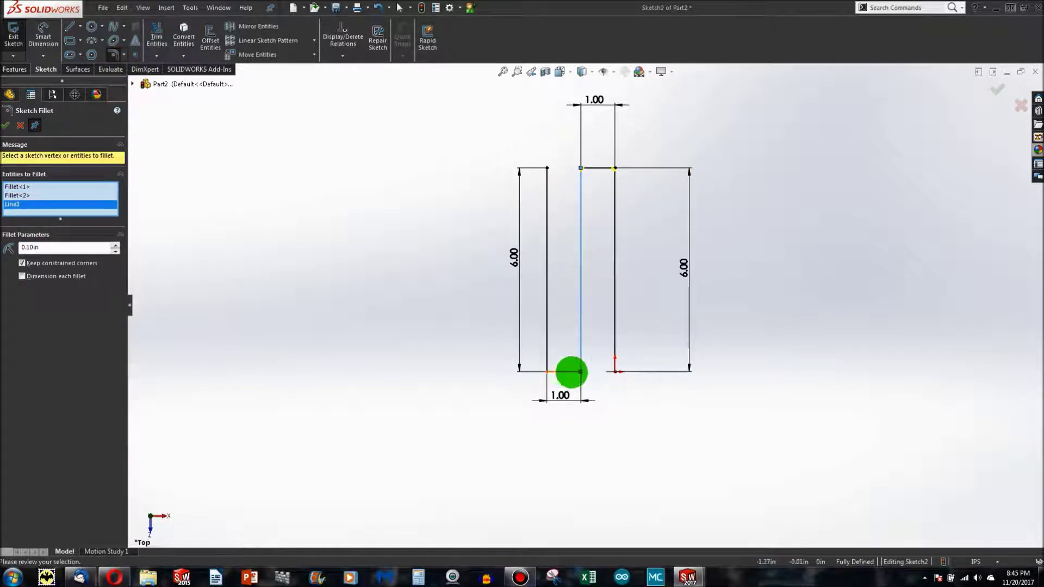
{"action": "left_click", "coordinate": [570, 372]}
{"action": "left_click", "coordinate": [547, 372]}
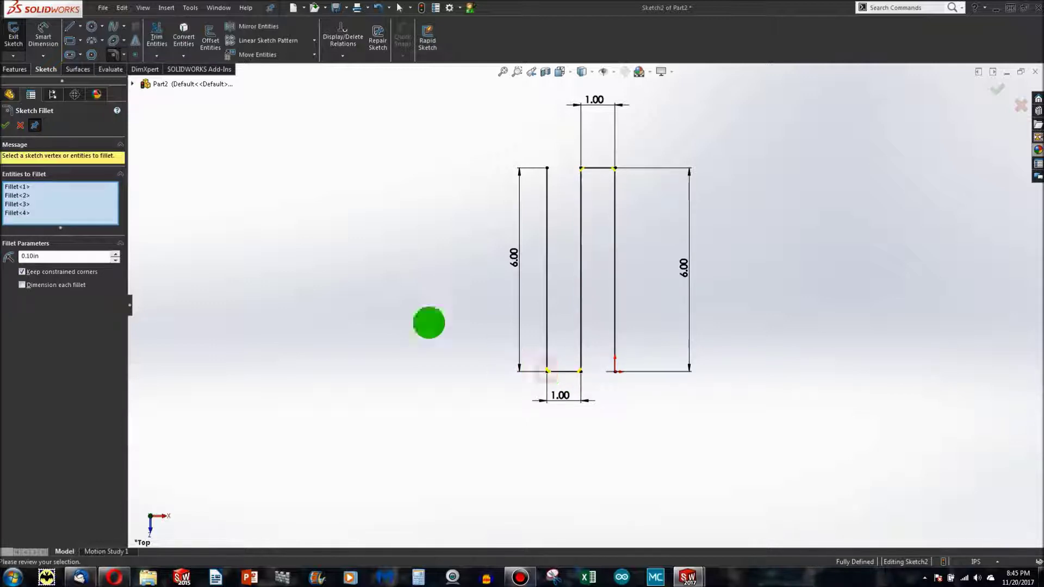
{"action": "double_click", "coordinate": [70, 256]}
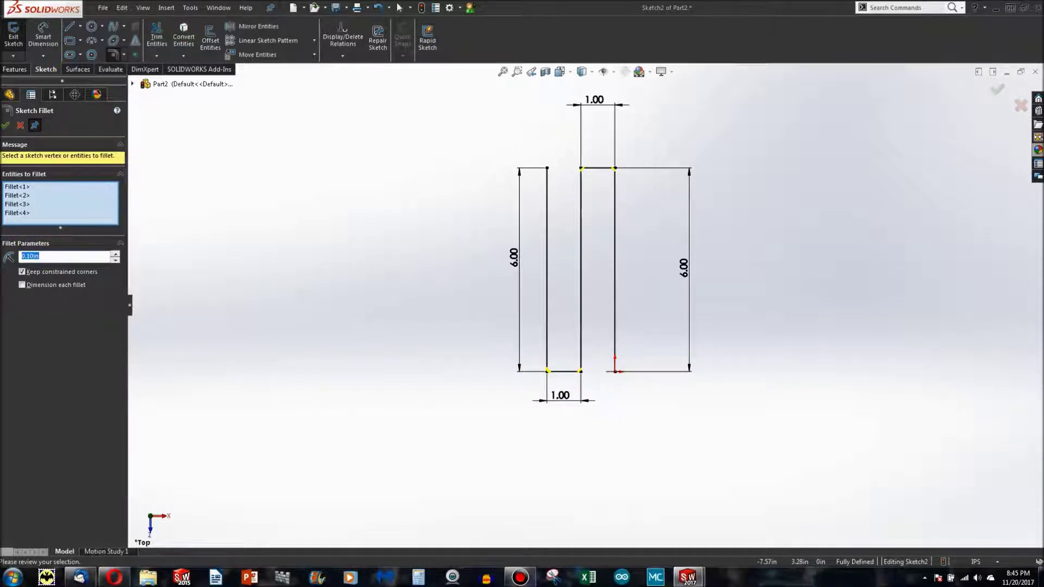
{"action": "type", "text": ".25"}
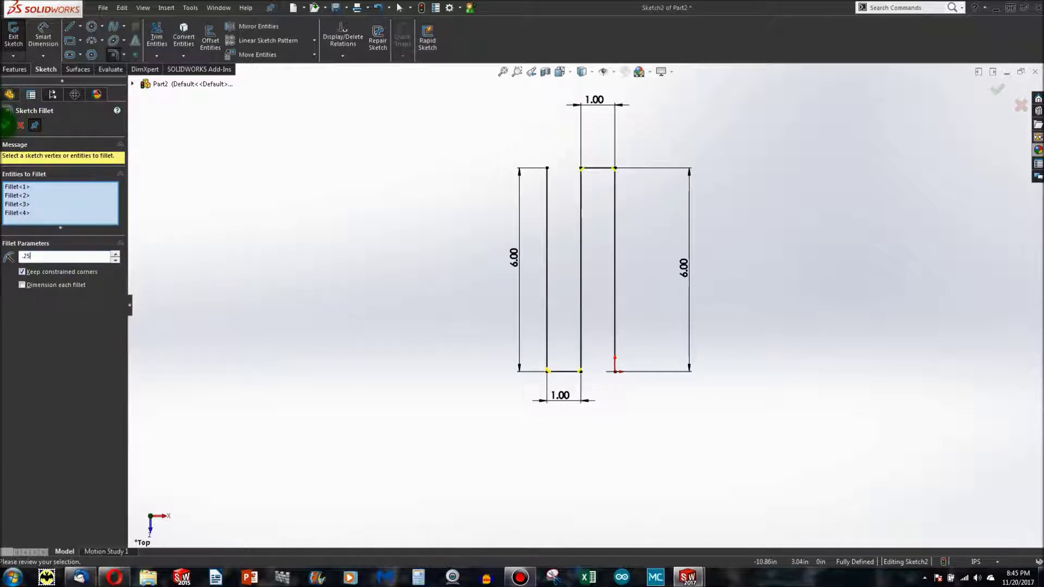
{"action": "left_click", "coordinate": [6, 125]}
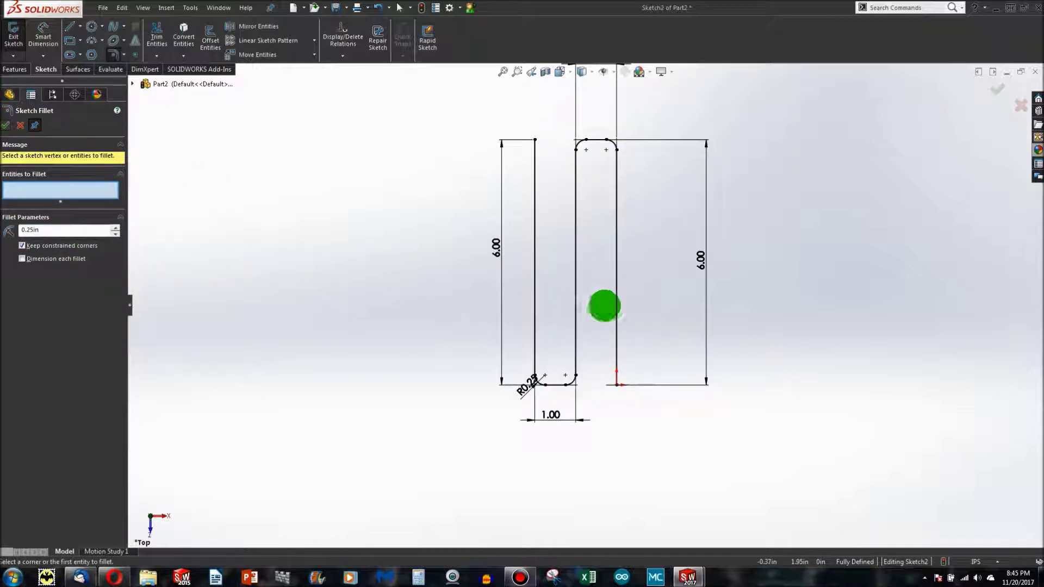
{"action": "scroll", "coordinate": [604, 321], "scroll_direction": "down", "scroll_amount": 2}
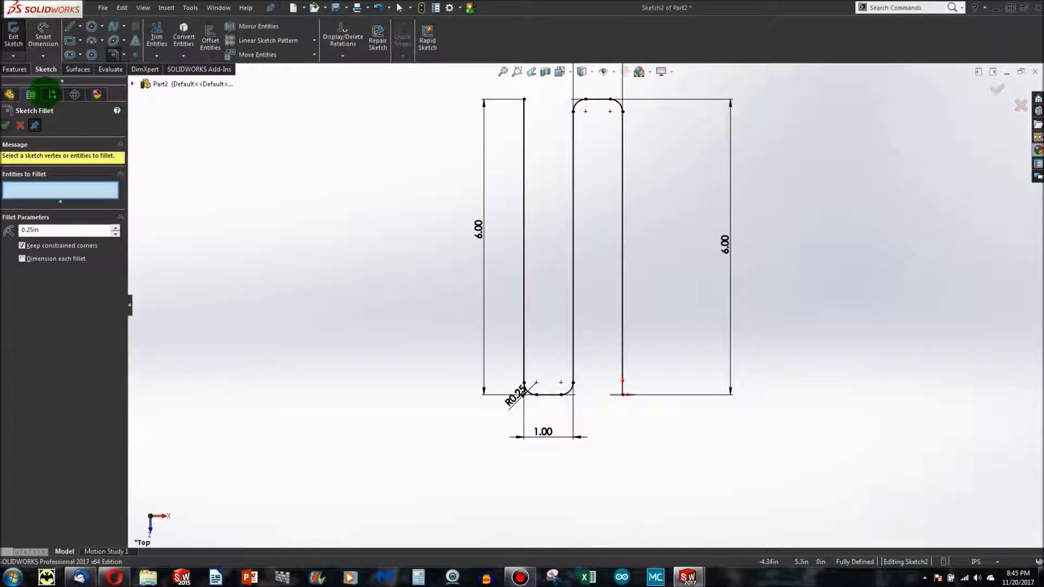
{"action": "key", "text": "Escape"}
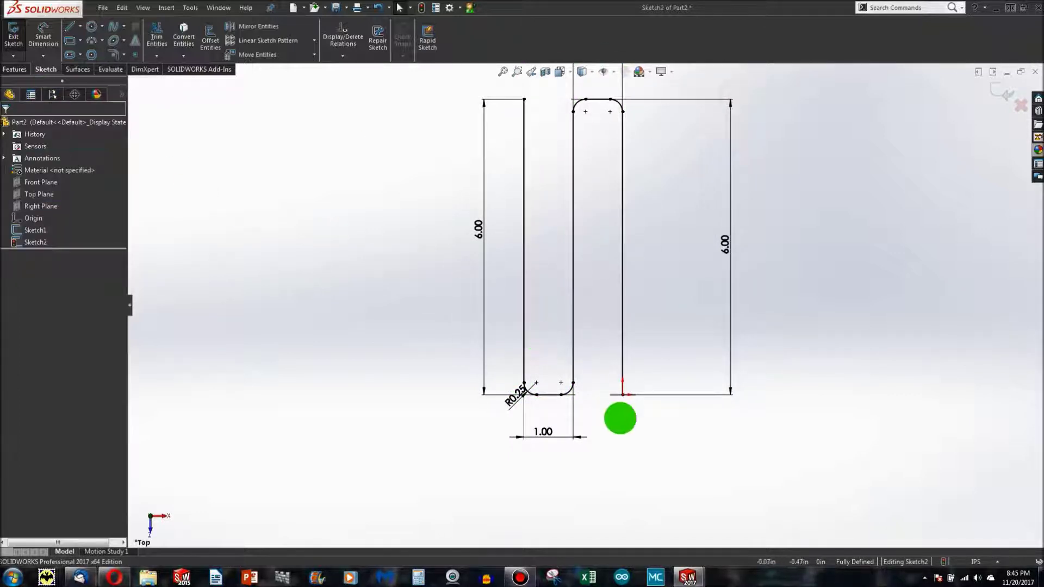
{"action": "mouse_move", "coordinate": [620, 419]}
{"action": "middle_mouse_down"}
{"action": "mouse_move", "coordinate": [692, 226]}
{"action": "mouse_move", "coordinate": [627, 231]}
{"action": "mouse_move", "coordinate": [597, 183]}
{"action": "middle_mouse_up"}
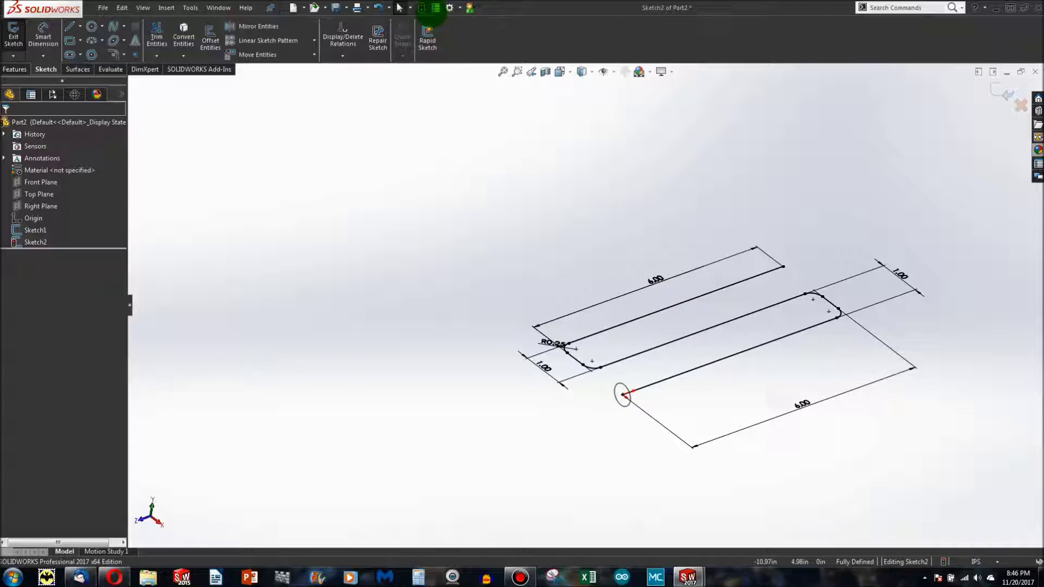
Exit the path sketch and sweep the Sketch1 circle along the Sketch2 path.
{"action": "left_click", "coordinate": [421, 7]}
{"action": "scroll", "coordinate": [662, 381], "scroll_direction": "down", "scroll_amount": 4}
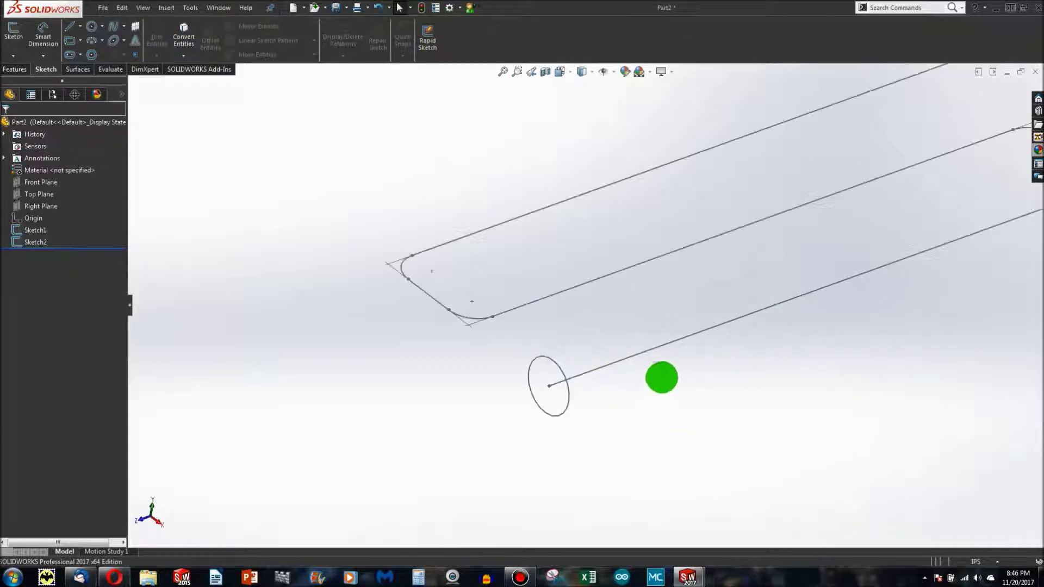
{"action": "left_click", "coordinate": [15, 69]}
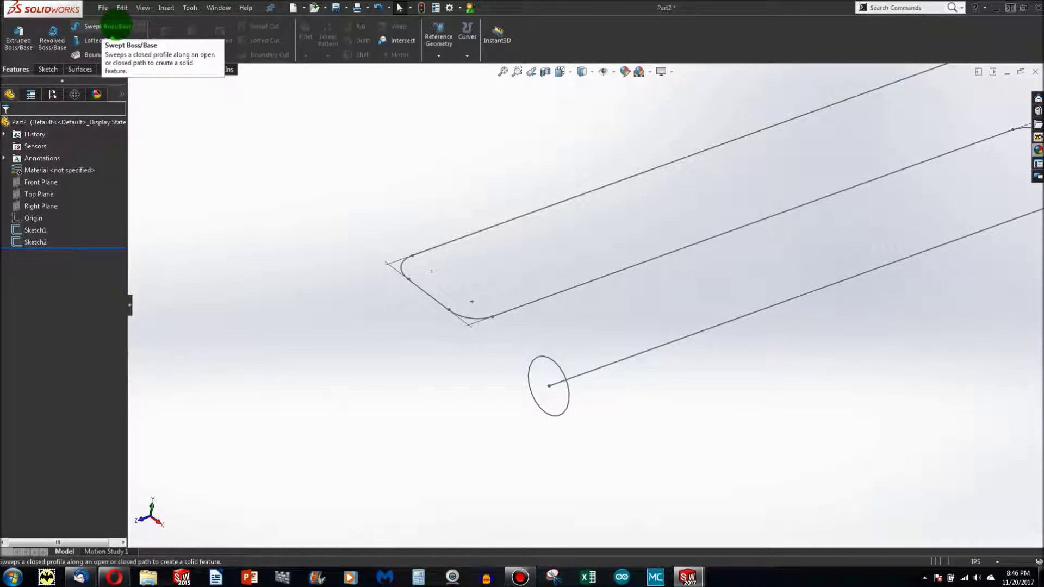
{"action": "left_click", "coordinate": [116, 25]}
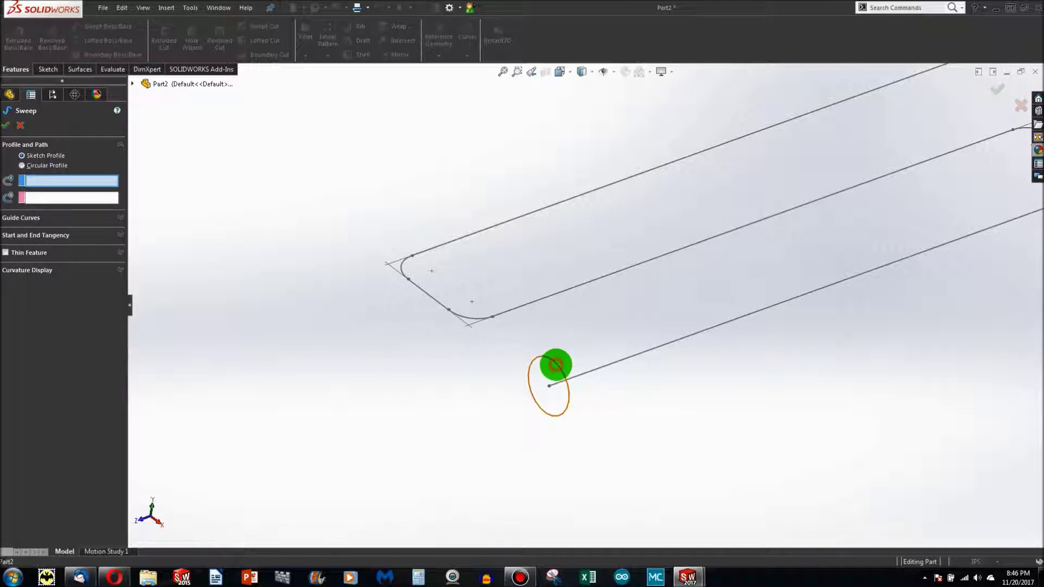
{"action": "left_click", "coordinate": [556, 365]}
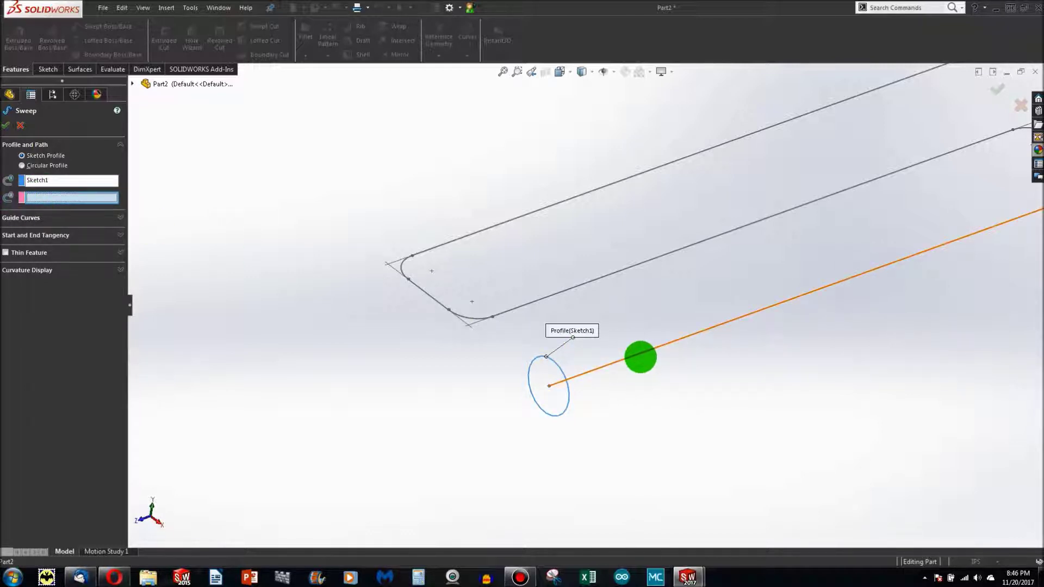
{"action": "left_click", "coordinate": [641, 357]}
{"action": "scroll", "coordinate": [653, 357], "scroll_direction": "up", "scroll_amount": 3}
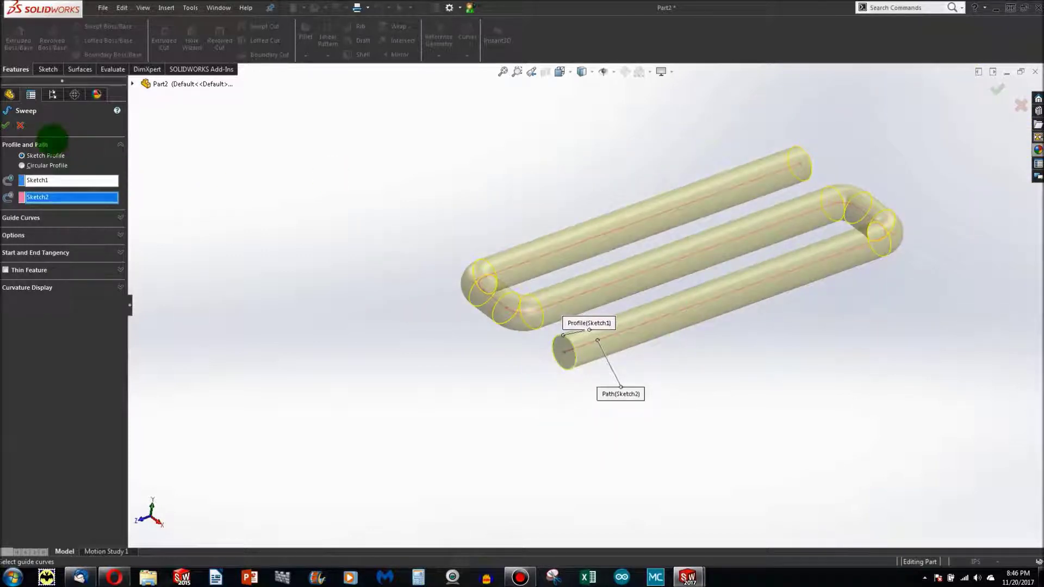
{"action": "left_click", "coordinate": [7, 124]}
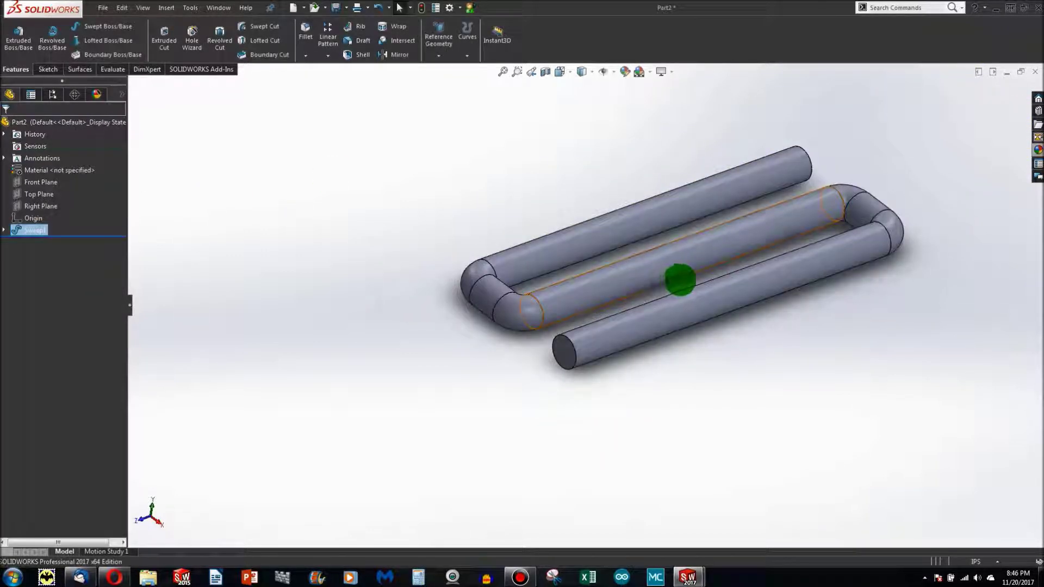
Orbit to a side-on view of the rod and expand Sweep1 to show its sketches.
{"action": "scroll", "coordinate": [678, 280], "scroll_direction": "down", "scroll_amount": 3}
{"action": "mouse_move", "coordinate": [659, 298]}
{"action": "middle_mouse_down"}
{"action": "mouse_move", "coordinate": [714, 198]}
{"action": "mouse_move", "coordinate": [767, 292]}
{"action": "mouse_move", "coordinate": [760, 424]}
{"action": "mouse_move", "coordinate": [735, 387]}
{"action": "middle_mouse_up"}
{"action": "middle_click_drag", "start_coordinate": [610, 278], "coordinate": [636, 382]}
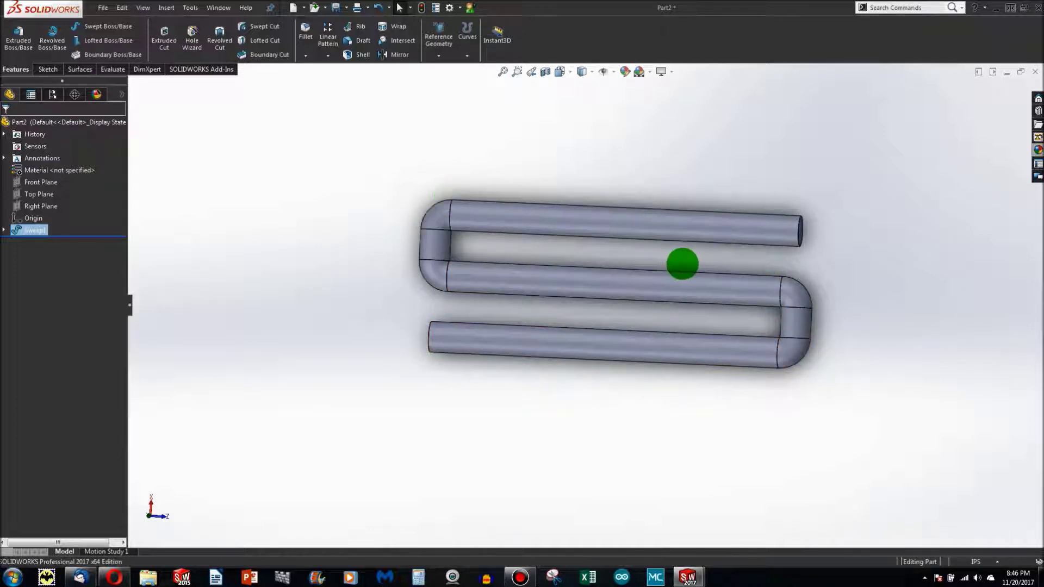
{"action": "scroll", "coordinate": [683, 264], "scroll_direction": "down", "scroll_amount": 3}
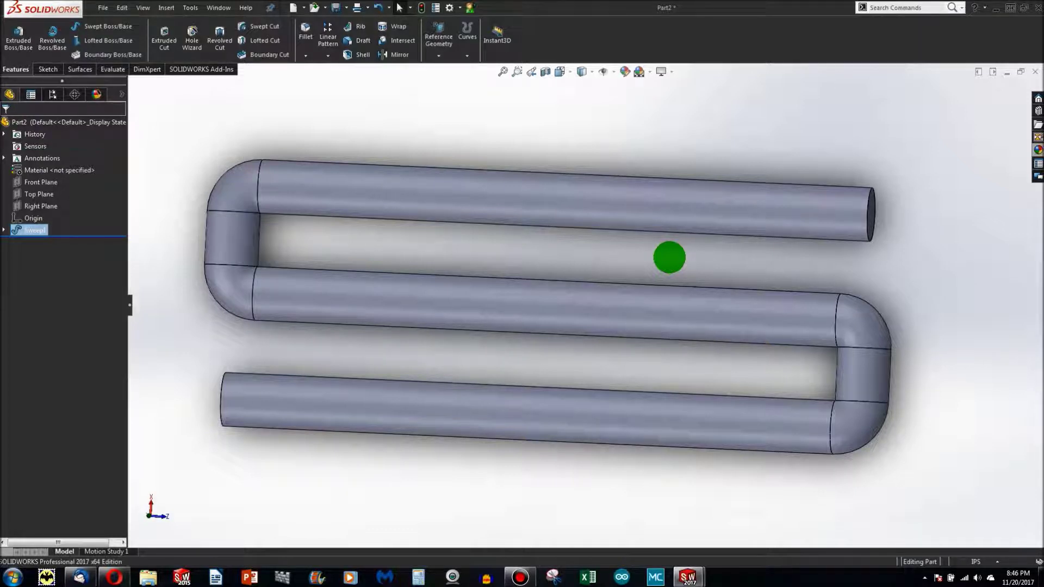
{"action": "scroll", "coordinate": [670, 257], "scroll_direction": "up", "scroll_amount": 2}
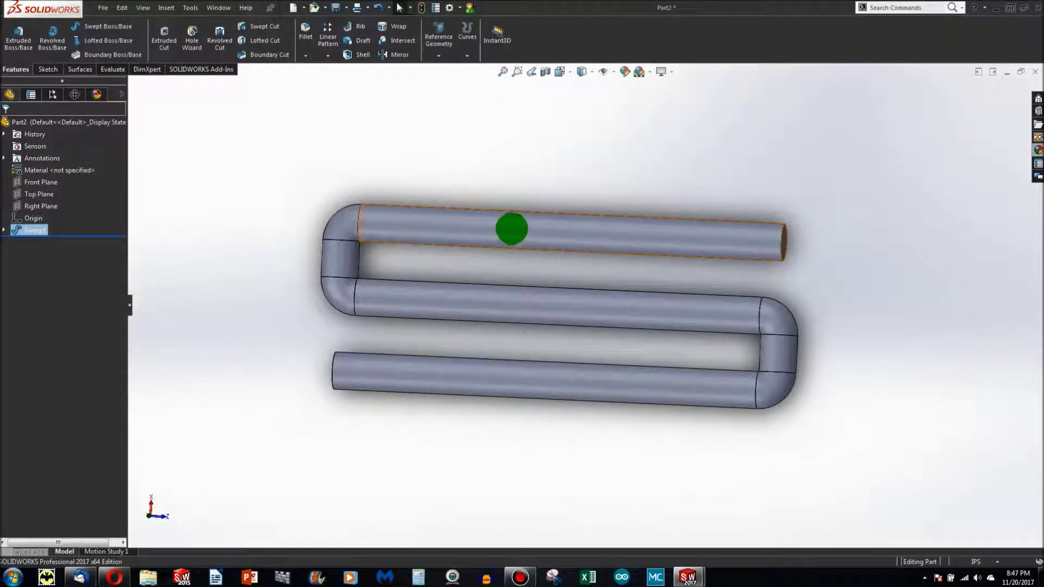
{"action": "right_click", "coordinate": [512, 228]}
{"action": "left_click", "coordinate": [343, 179]}
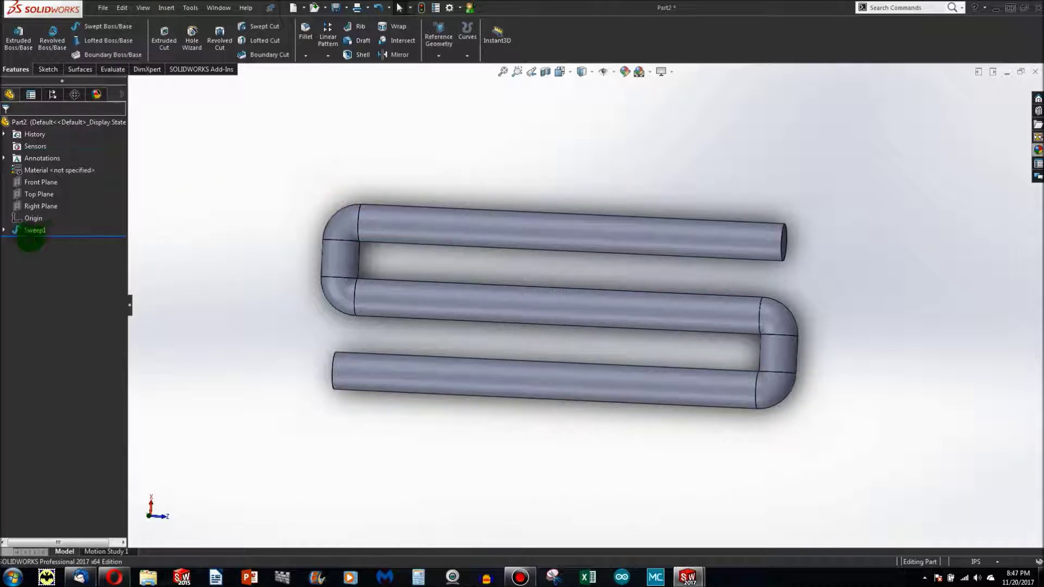
{"action": "left_click", "coordinate": [5, 230]}
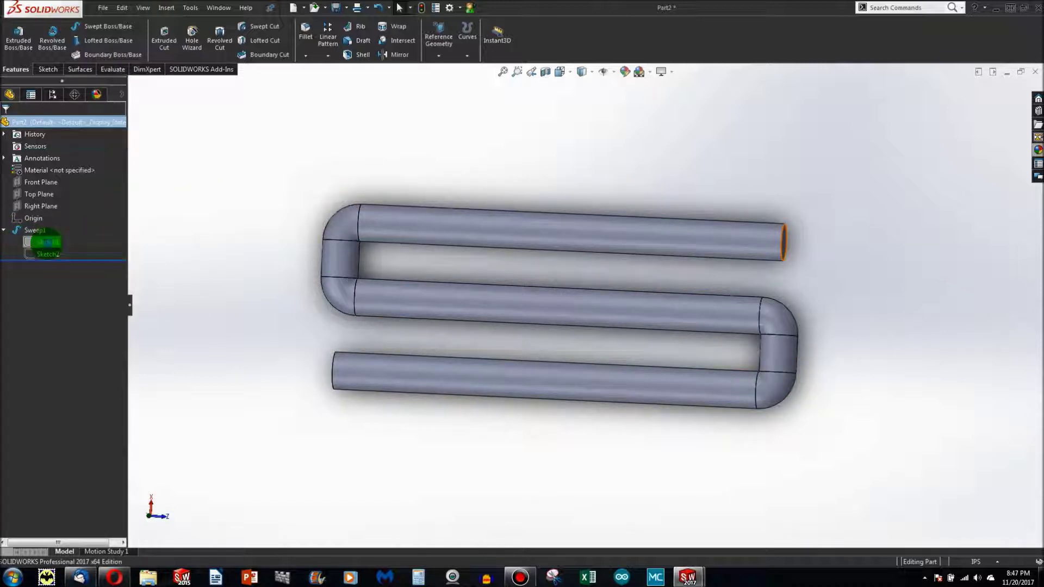
{"action": "right_click", "coordinate": [47, 242]}
Edit the path sketch and delete its corner fillet arcs, confirming the deletion.
{"action": "right_click", "coordinate": [48, 254]}
{"action": "left_click", "coordinate": [44, 217]}
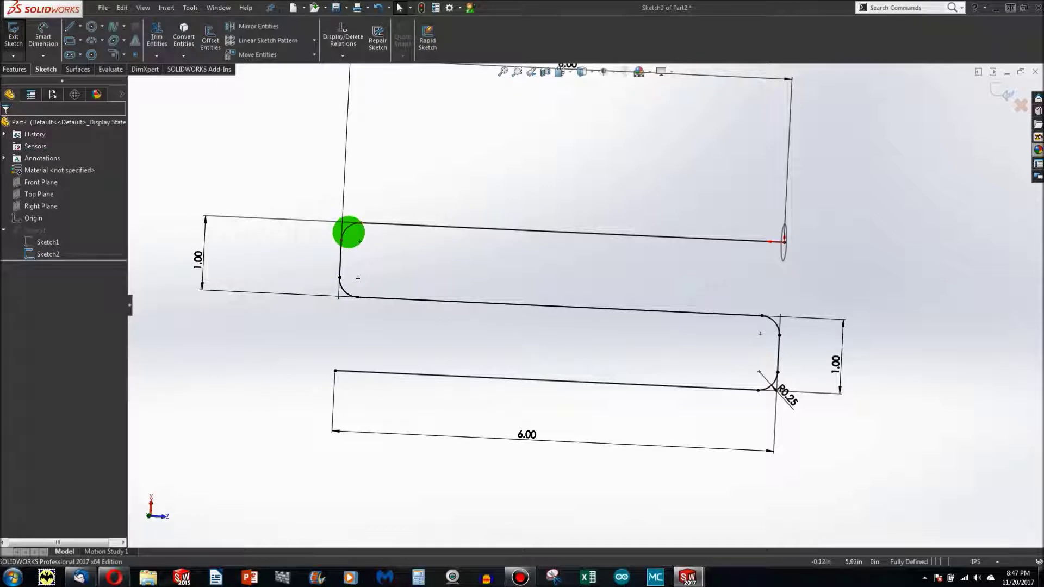
{"action": "left_click", "coordinate": [346, 230]}
{"action": "left_click", "coordinate": [338, 263]}
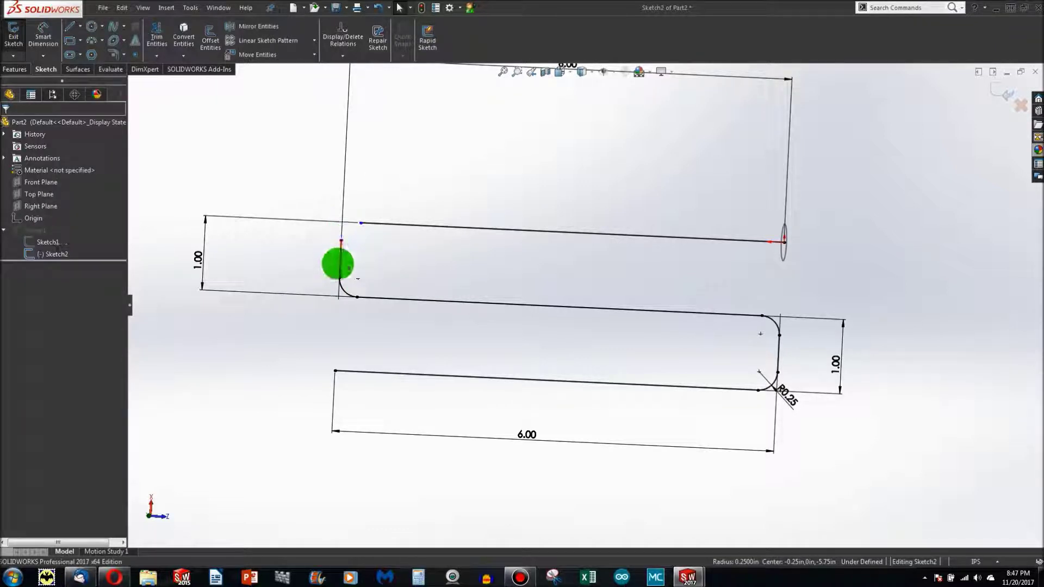
{"action": "left_click", "coordinate": [344, 286]}
{"action": "key", "text": "Delete"}
{"action": "left_click_drag", "start_coordinate": [777, 328], "coordinate": [776, 377]}
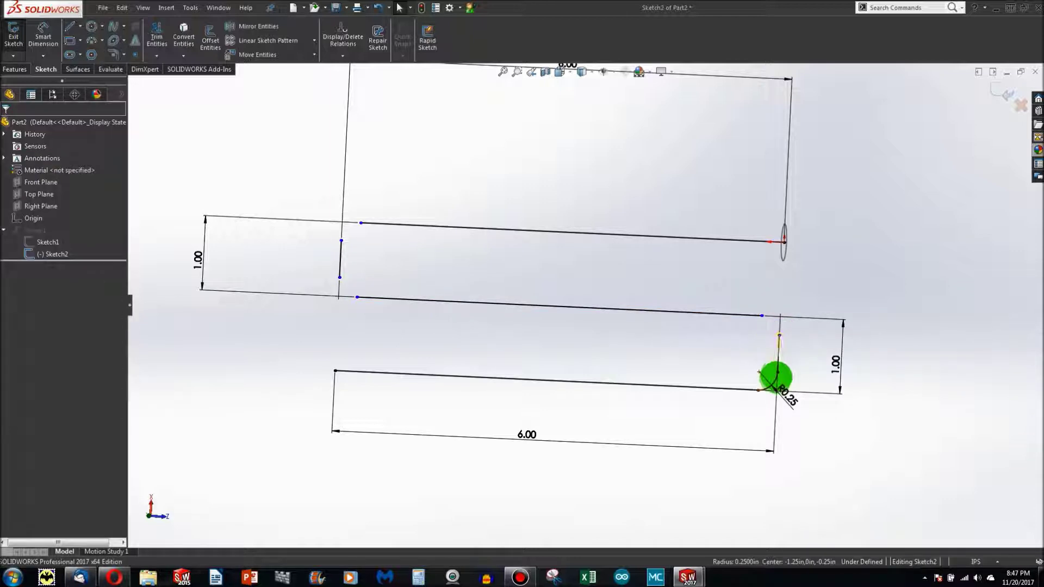
{"action": "left_click", "coordinate": [772, 383]}
{"action": "key", "text": "Delete"}
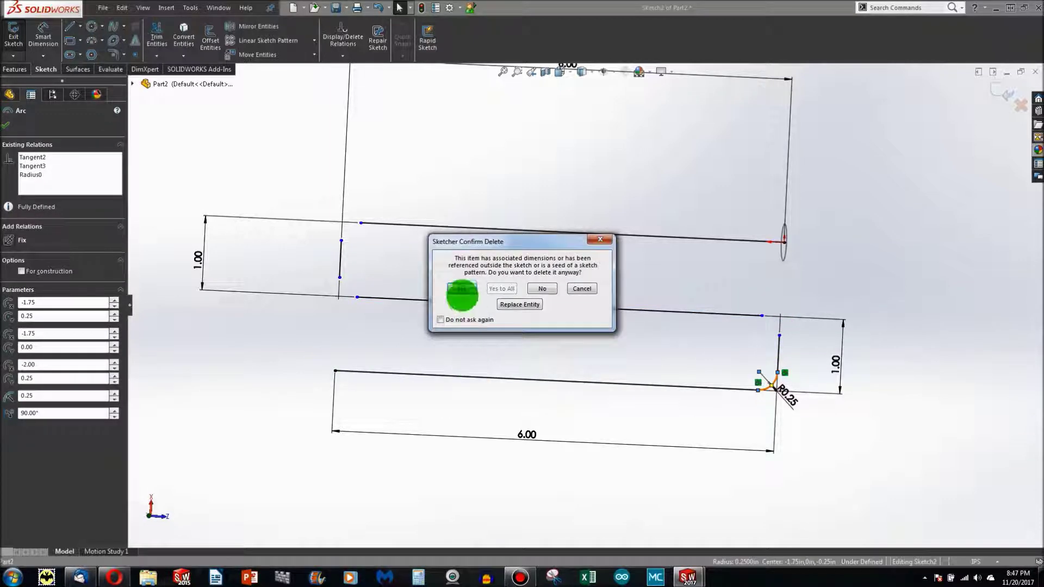
{"action": "left_click", "coordinate": [462, 288]}
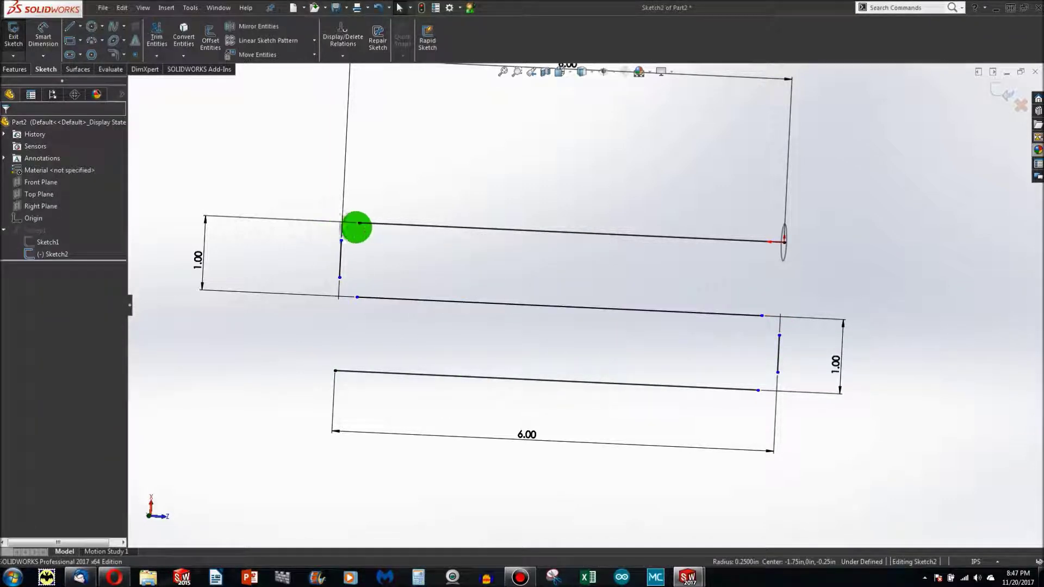
Merge the loose line endpoints at all four corners so the path has sharp corners.
{"action": "left_click", "coordinate": [360, 224]}
{"action": "left_click", "coordinate": [341, 240], "text": "ctrl"}
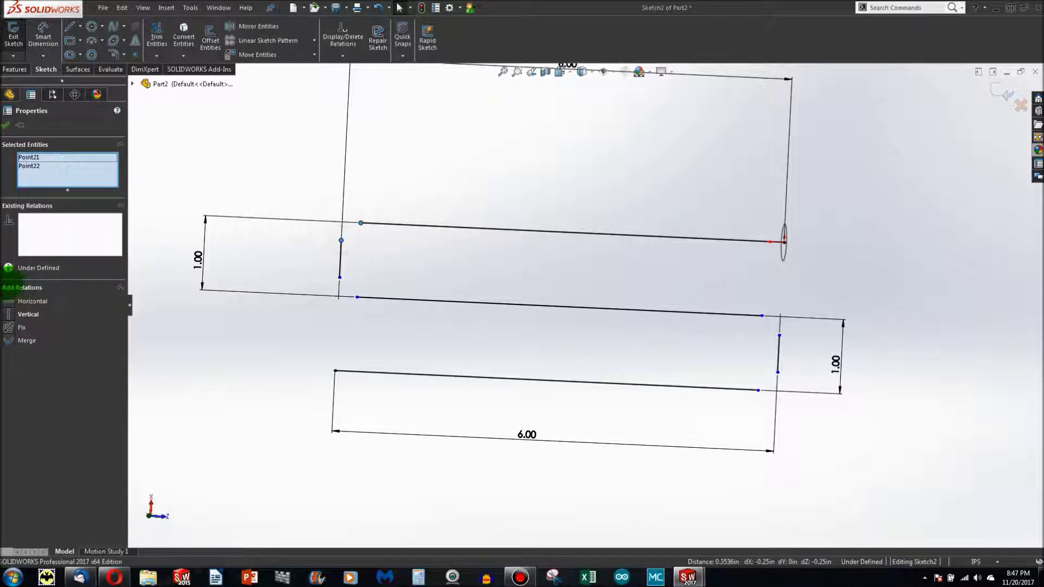
{"action": "left_click", "coordinate": [9, 341]}
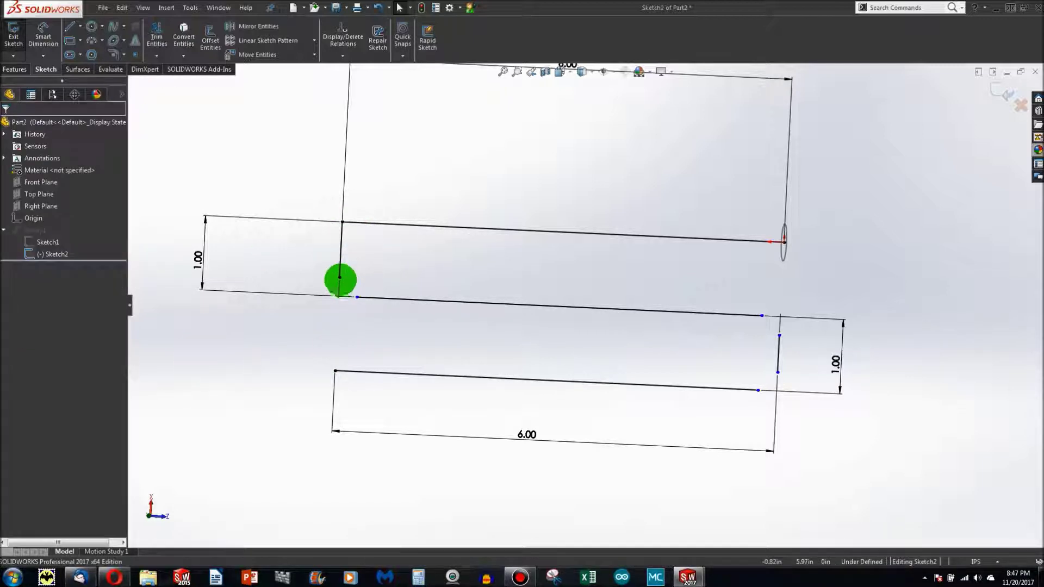
{"action": "left_click", "coordinate": [340, 278]}
{"action": "left_click", "coordinate": [357, 297], "text": "ctrl"}
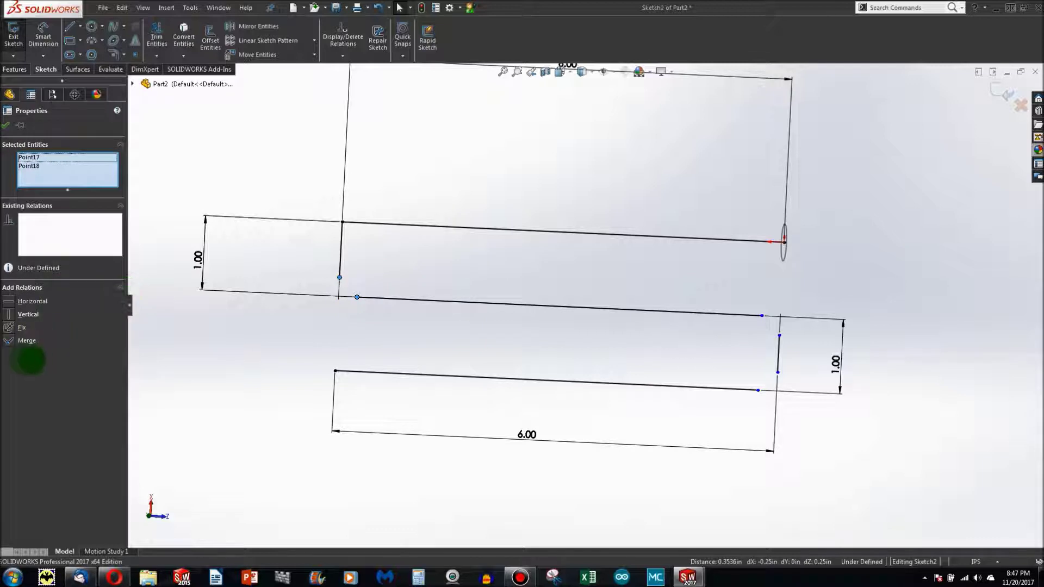
{"action": "left_click", "coordinate": [22, 341]}
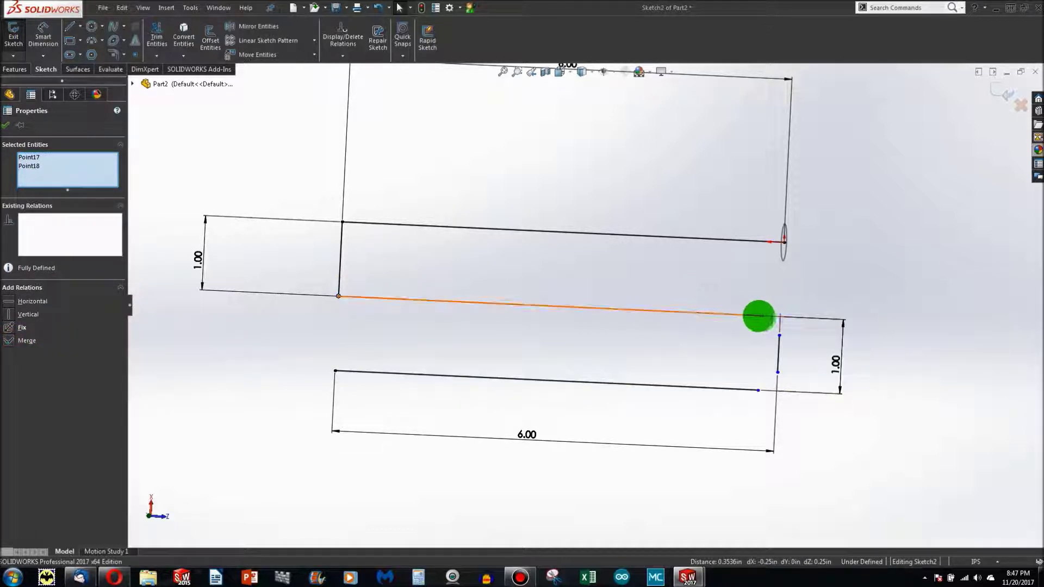
{"action": "left_click", "coordinate": [763, 316]}
{"action": "left_click", "coordinate": [779, 335], "text": "ctrl"}
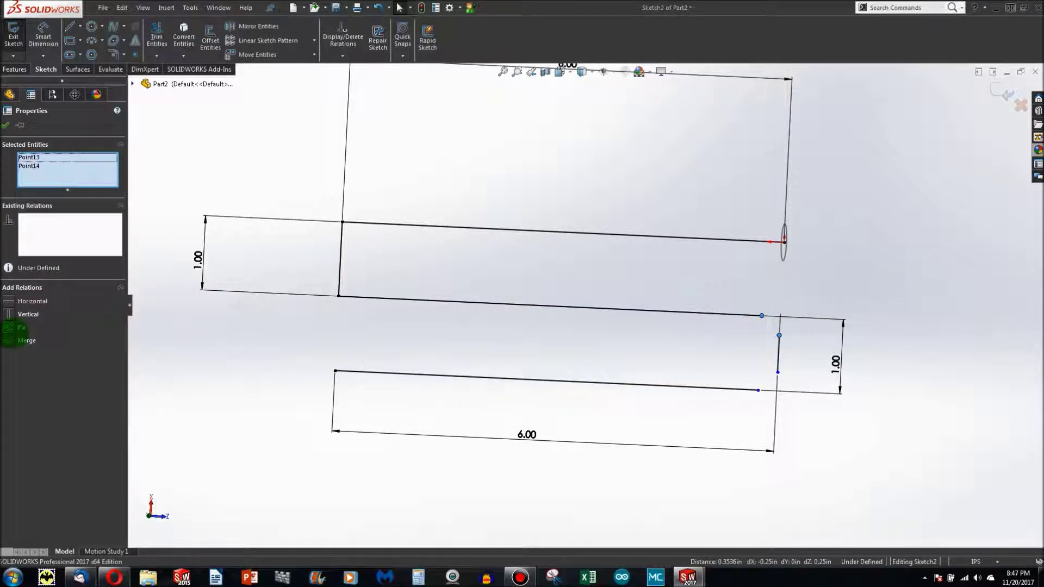
{"action": "left_click", "coordinate": [12, 342]}
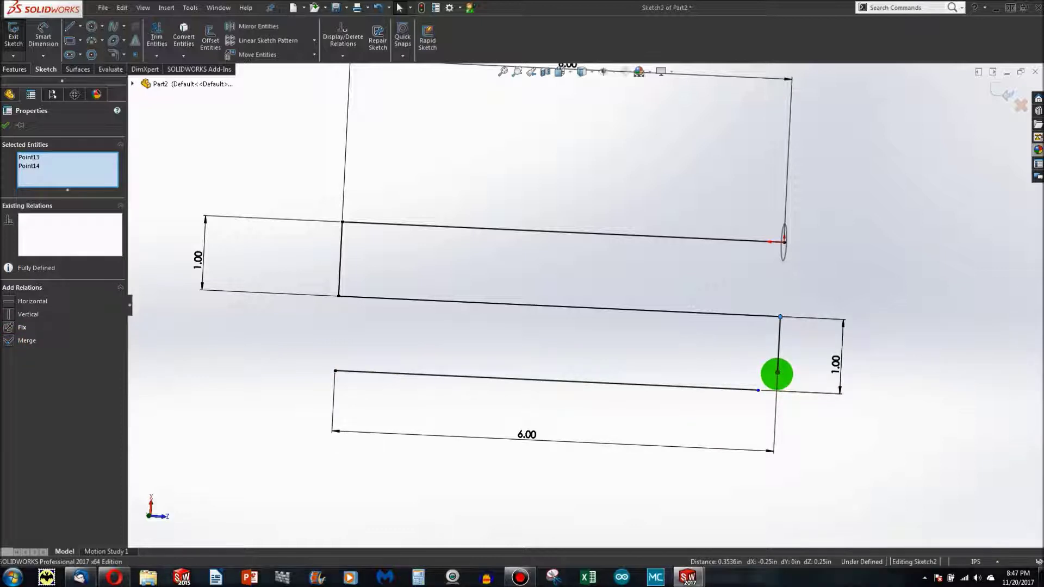
{"action": "left_click", "coordinate": [759, 390]}
{"action": "left_click", "coordinate": [777, 372], "text": "ctrl"}
{"action": "left_click", "coordinate": [22, 340]}
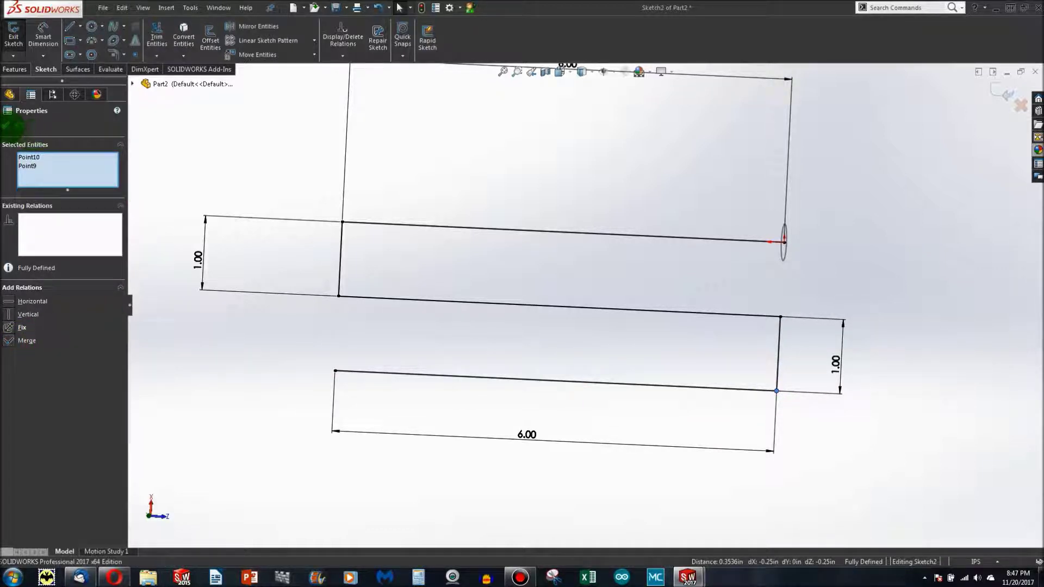
{"action": "left_click", "coordinate": [5, 125]}
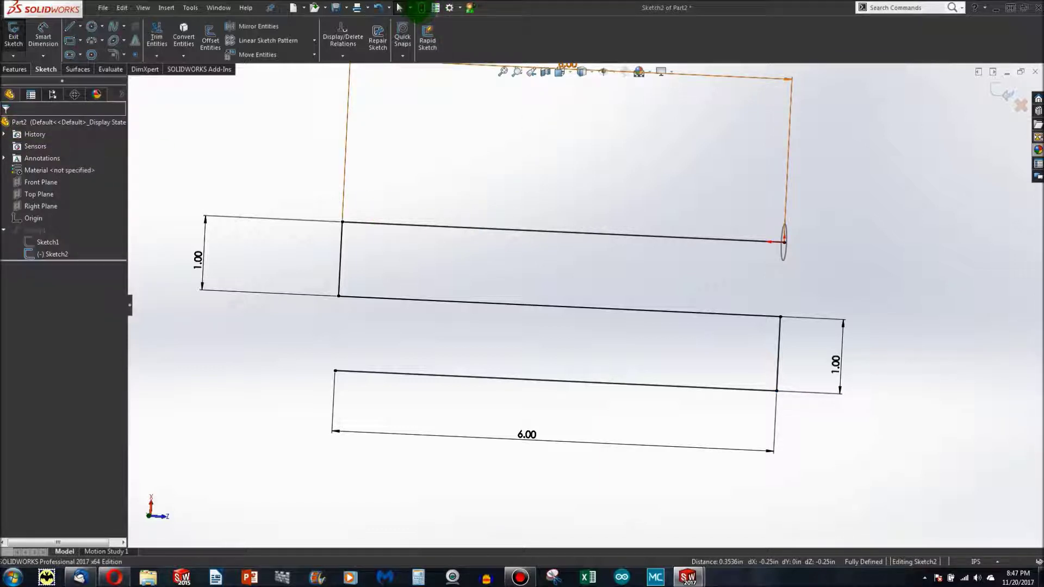
{"action": "left_click", "coordinate": [421, 8]}
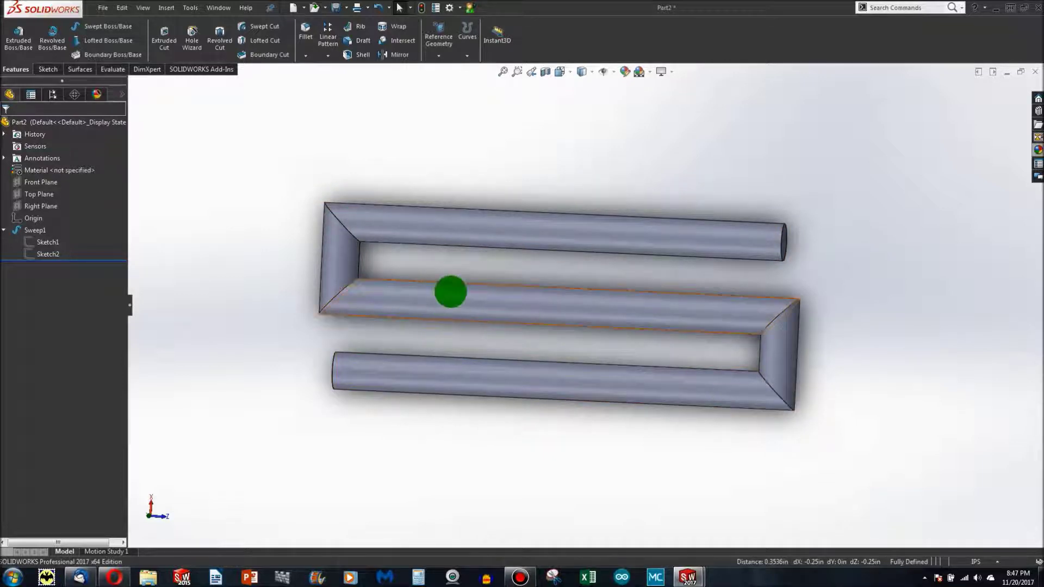
Orbit the swept tube to a tilted view and reopen Sketch2 for editing.
{"action": "middle_click_drag", "start_coordinate": [450, 291], "coordinate": [482, 247]}
{"action": "right_click", "coordinate": [512, 204]}
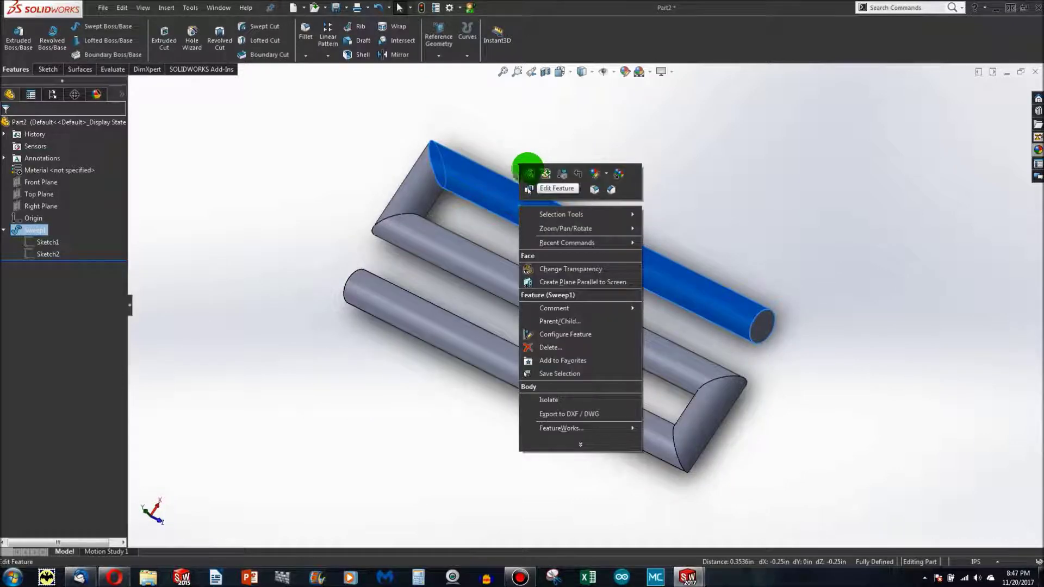
{"action": "right_click", "coordinate": [48, 254]}
{"action": "left_click", "coordinate": [46, 217]}
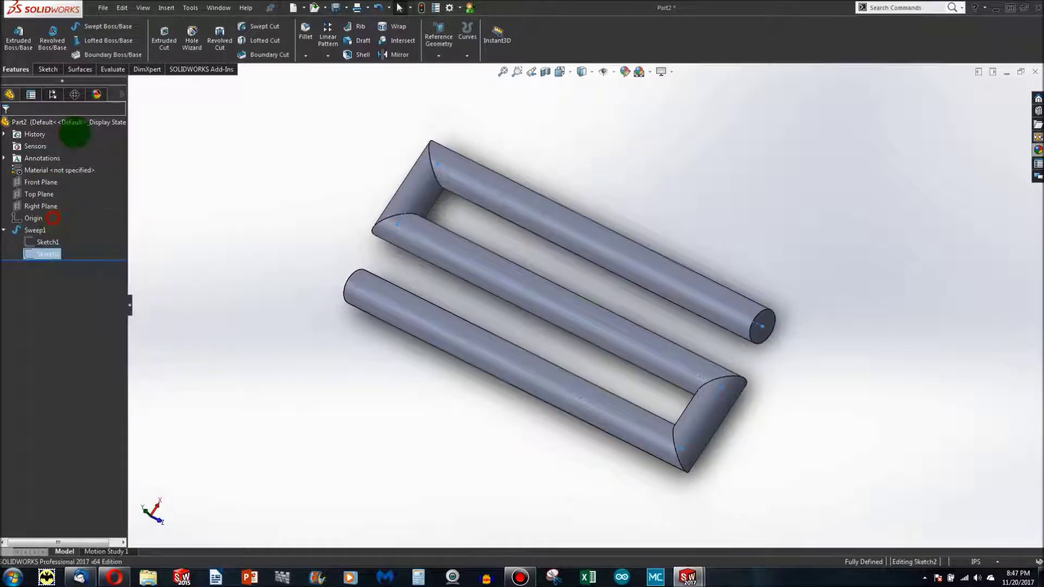
{"action": "left_click", "coordinate": [113, 55]}
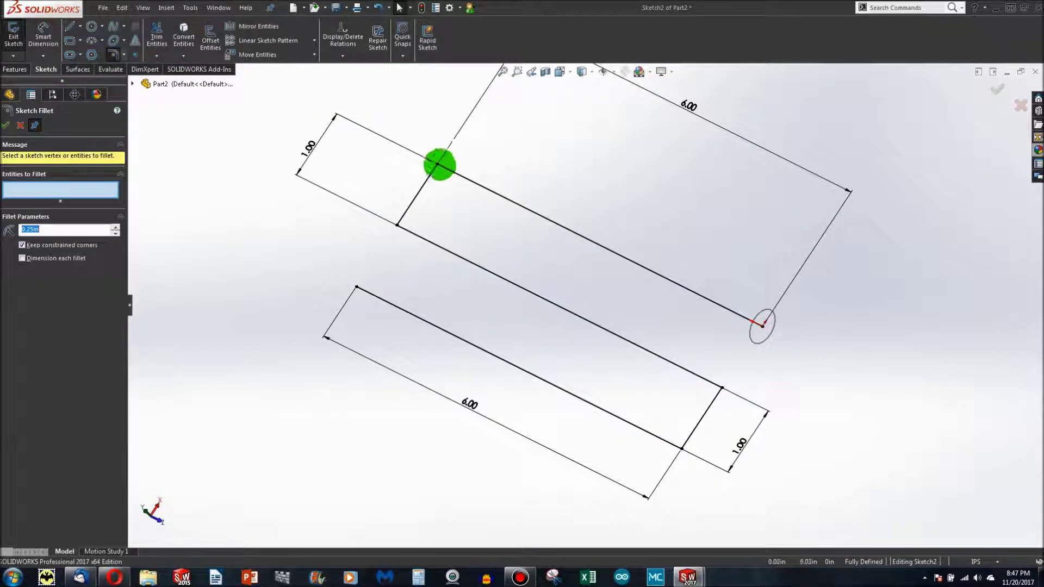
Round the S-path's four corners with 0.125 in sketch fillets and exit the sketch.
{"action": "left_click", "coordinate": [439, 164]}
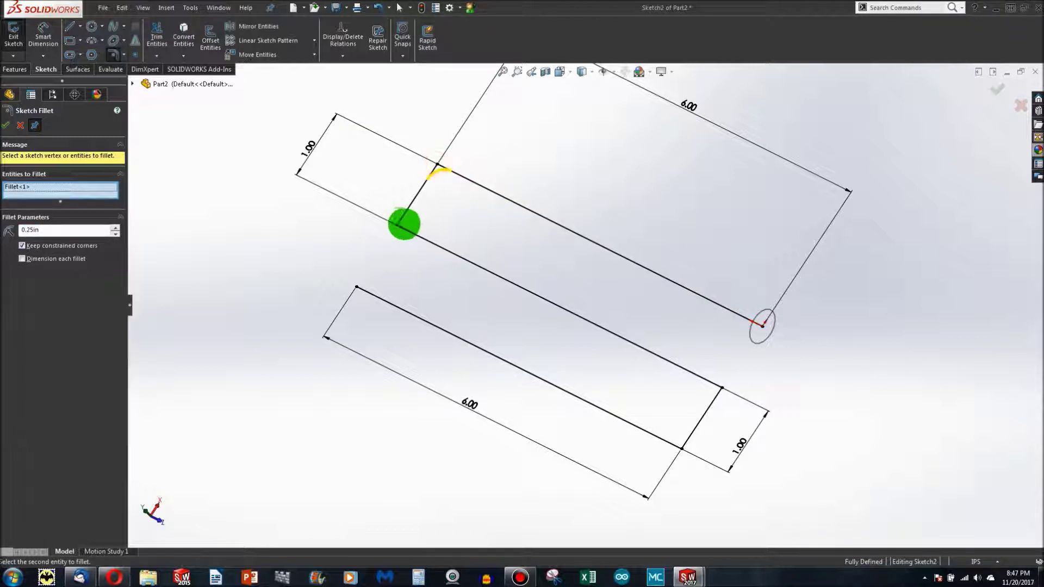
{"action": "left_click", "coordinate": [722, 386]}
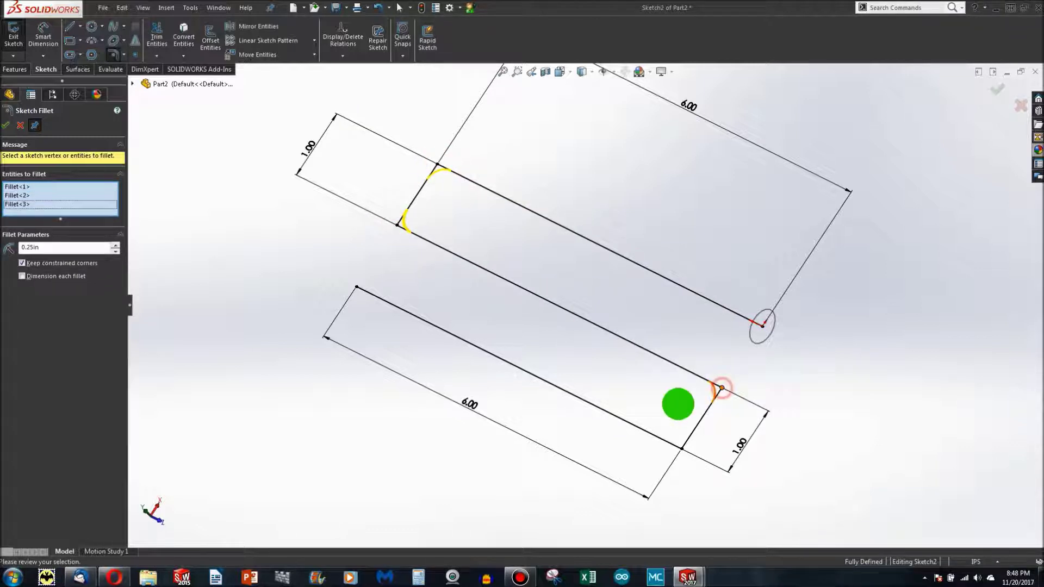
{"action": "left_click", "coordinate": [679, 449]}
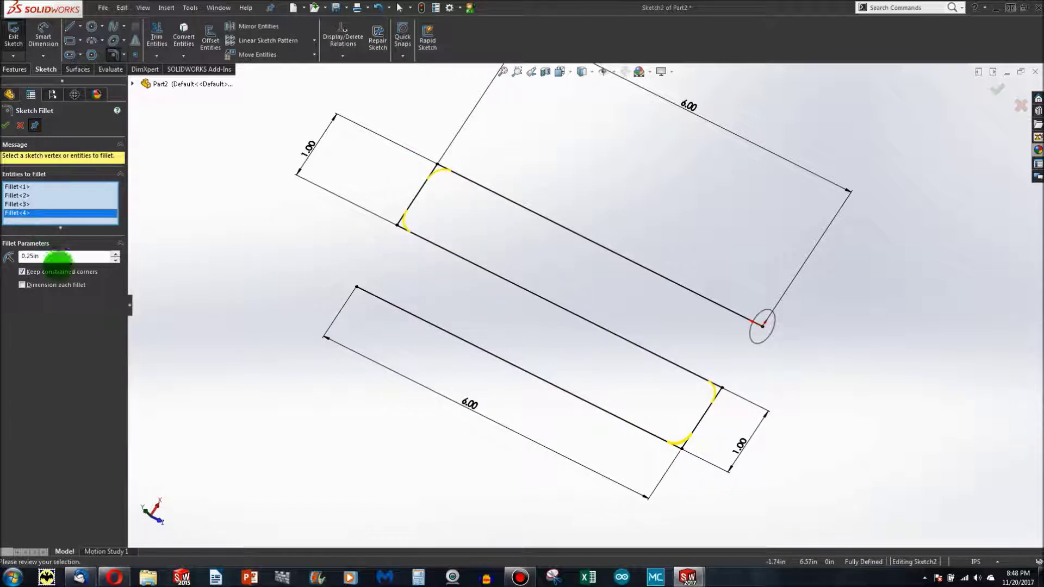
{"action": "left_click_drag", "start_coordinate": [60, 256], "coordinate": [24, 256]}
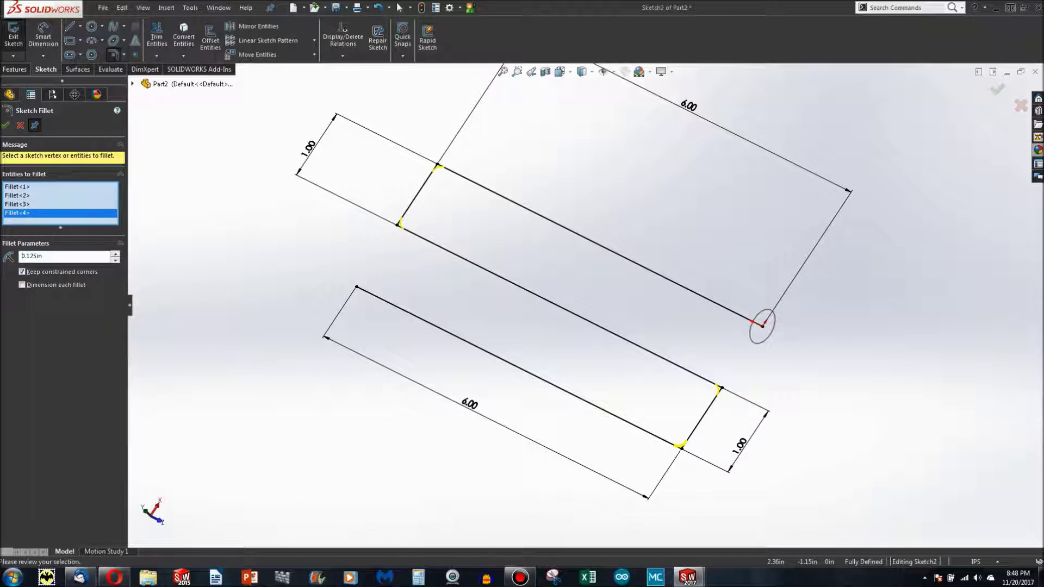
{"action": "left_click", "coordinate": [6, 125]}
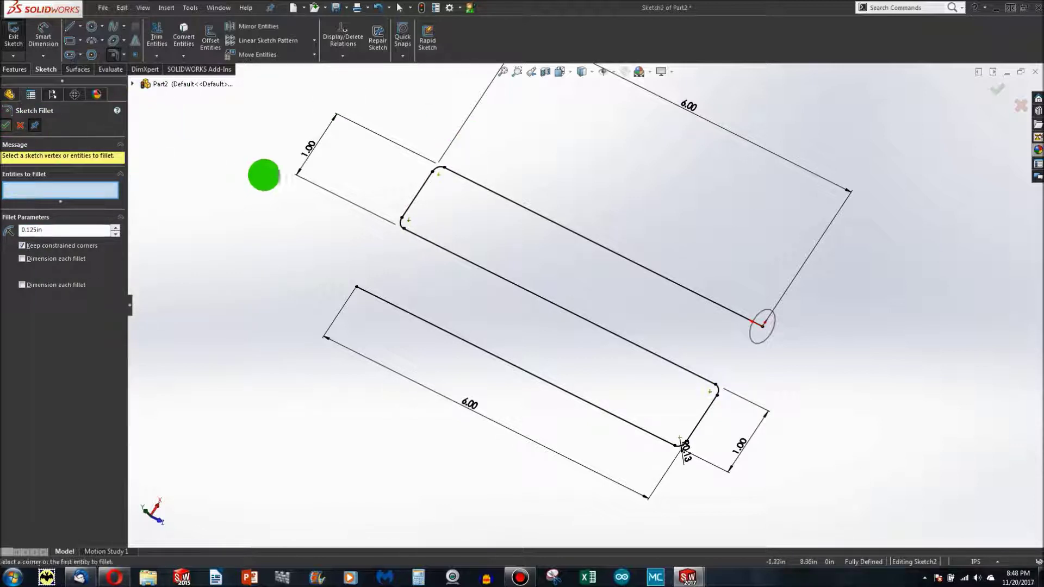
{"action": "left_click", "coordinate": [422, 8]}
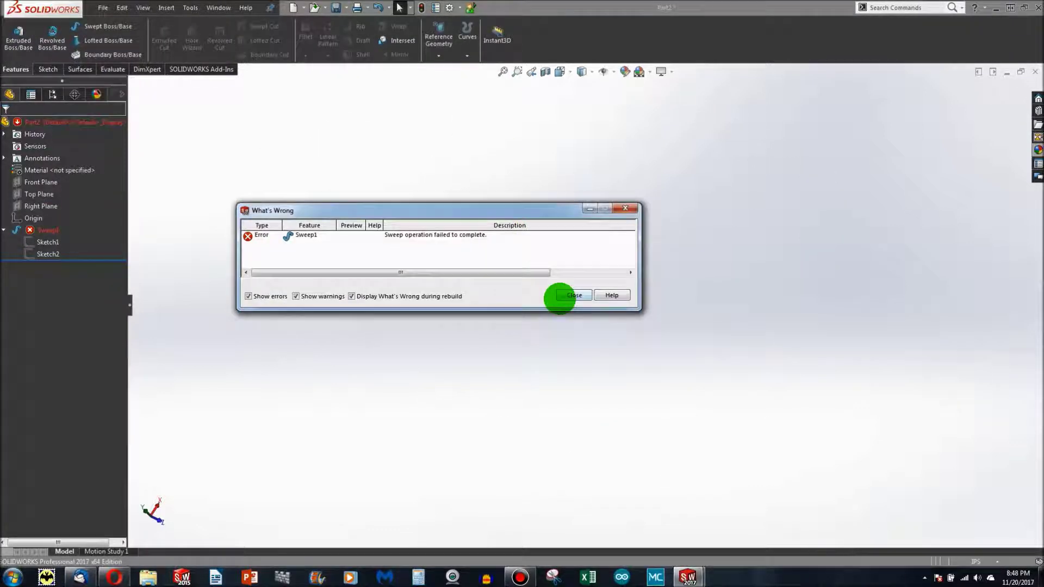
Close the Sweep1 failure report and reopen Sketch2, the path sketch, for editing.
{"action": "left_click", "coordinate": [571, 295]}
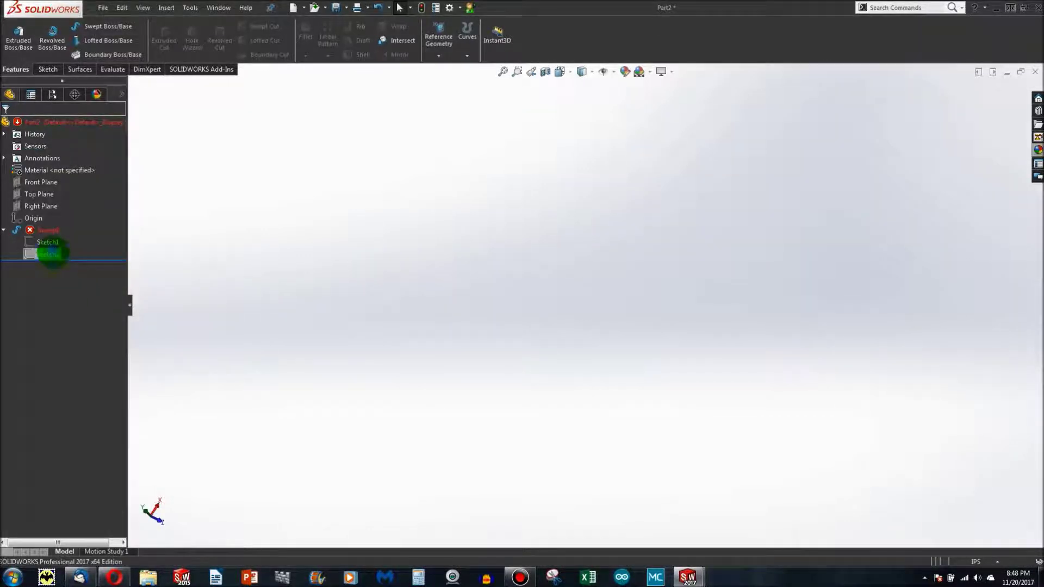
{"action": "right_click", "coordinate": [52, 253]}
{"action": "left_click", "coordinate": [57, 229]}
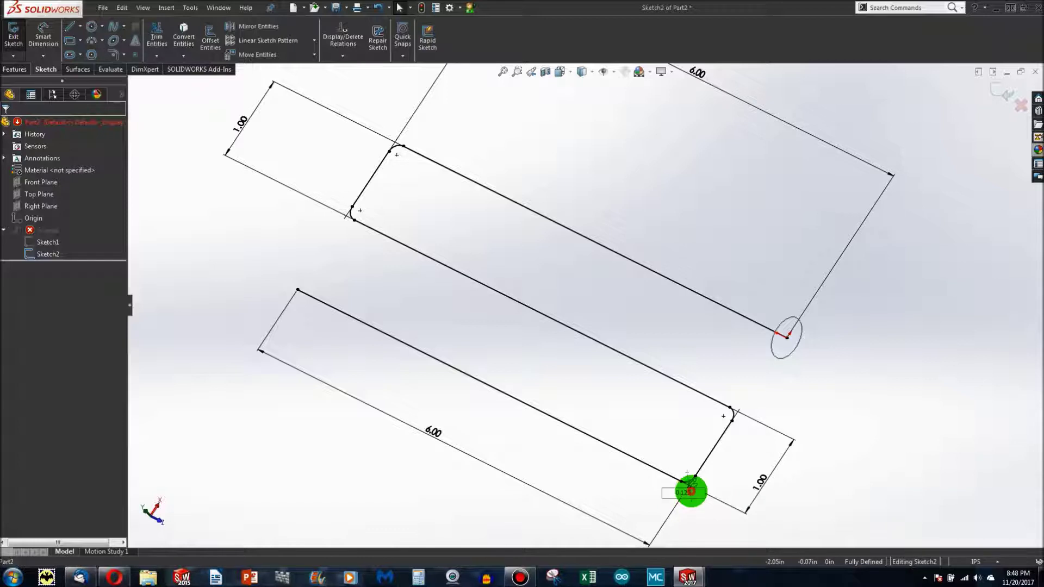
Enlarge the corner fillet radius to 0.49 in, rebuild, and inspect the rounded bends.
{"action": "type", "text": "0."}
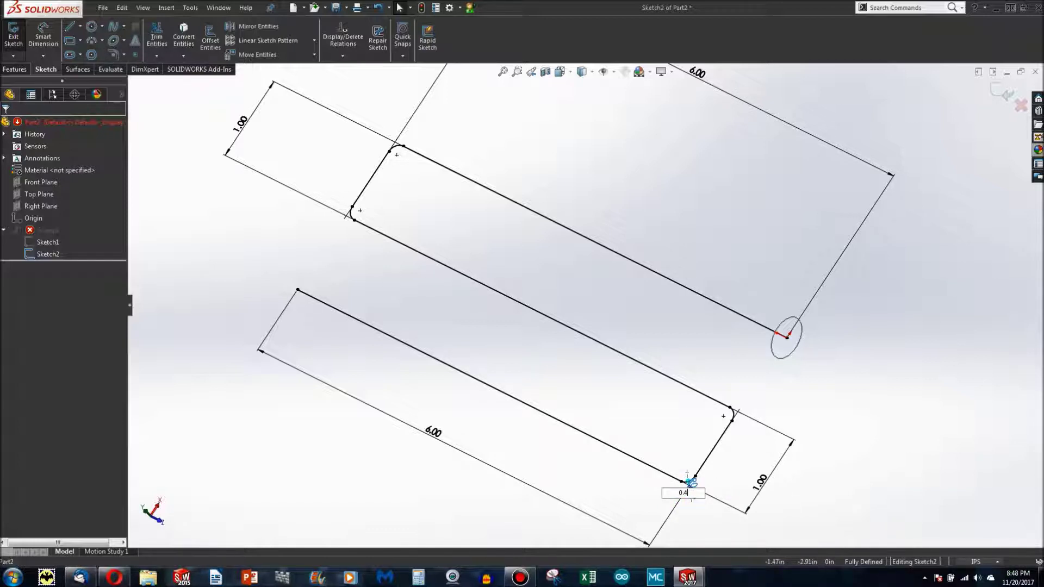
{"action": "type", "text": "49"}
{"action": "key", "text": "Return"}
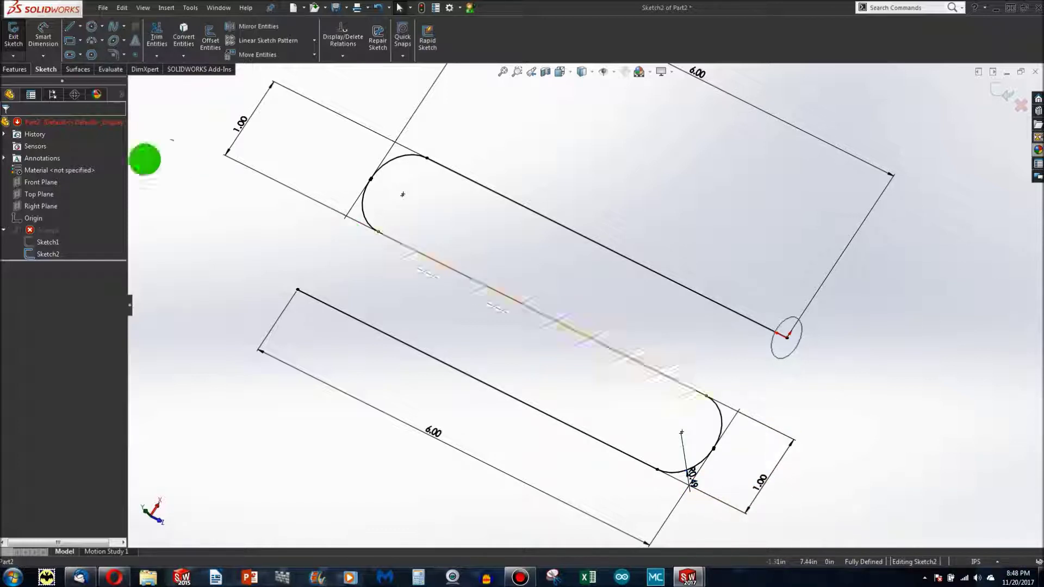
{"action": "left_click", "coordinate": [421, 7]}
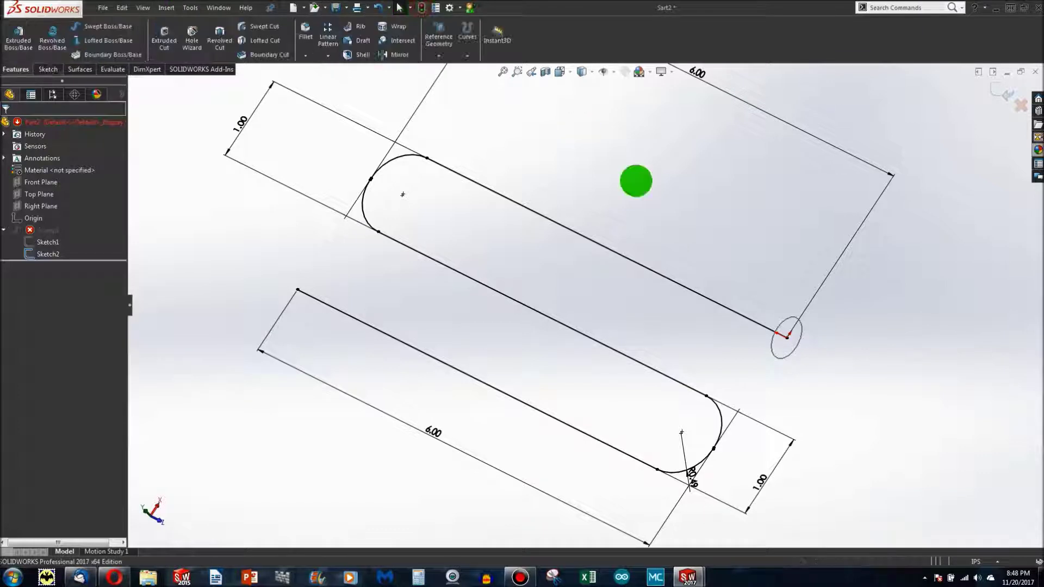
{"action": "middle_click_drag", "start_coordinate": [595, 353], "coordinate": [615, 406]}
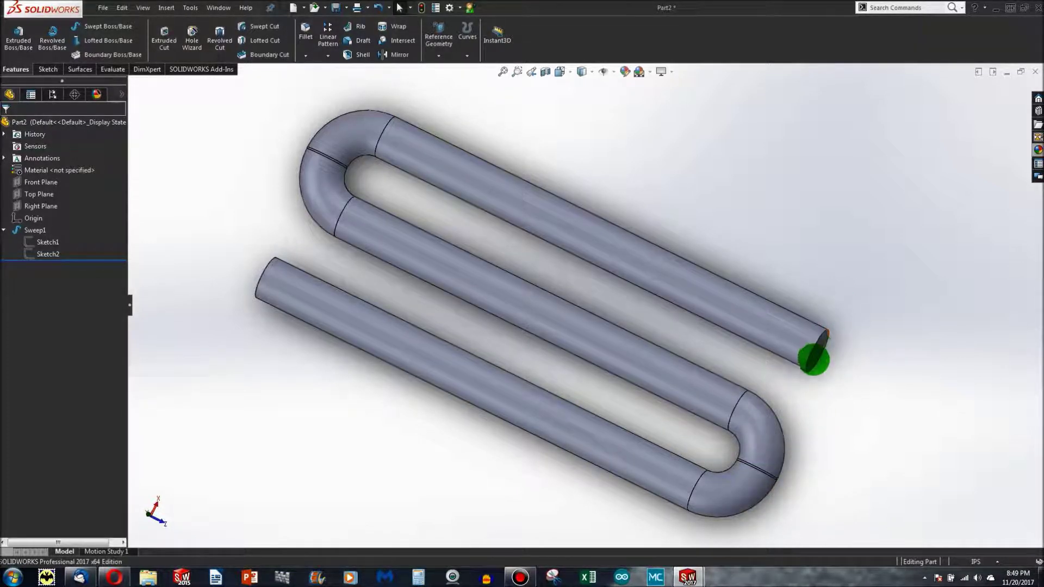
Open Sweep1's profile sketch and delete the round profile circle with its dimension.
{"action": "middle_click_drag", "start_coordinate": [685, 318], "coordinate": [658, 320]}
{"action": "right_click", "coordinate": [698, 296]}
{"action": "right_click", "coordinate": [38, 242]}
{"action": "left_click", "coordinate": [53, 223]}
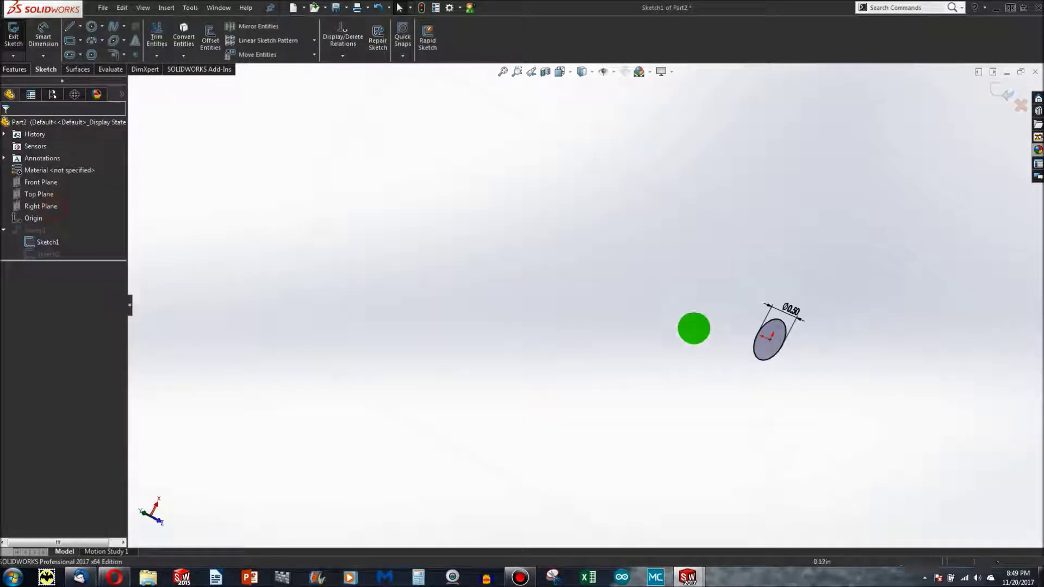
{"action": "scroll", "coordinate": [769, 327], "scroll_direction": "down", "scroll_amount": 3}
{"action": "left_click", "coordinate": [775, 322]}
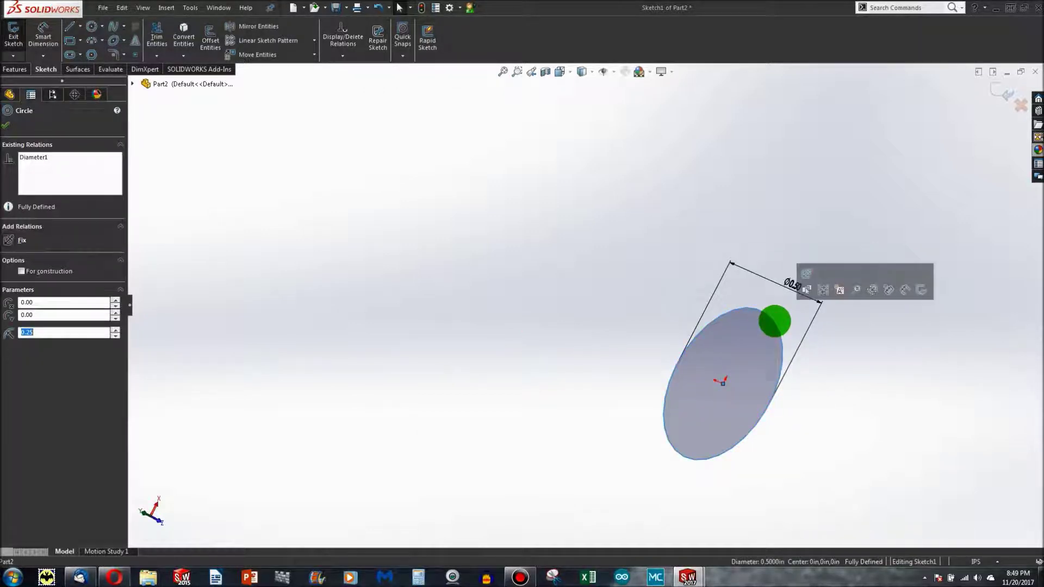
{"action": "key", "text": "Delete"}
{"action": "left_click", "coordinate": [466, 289]}
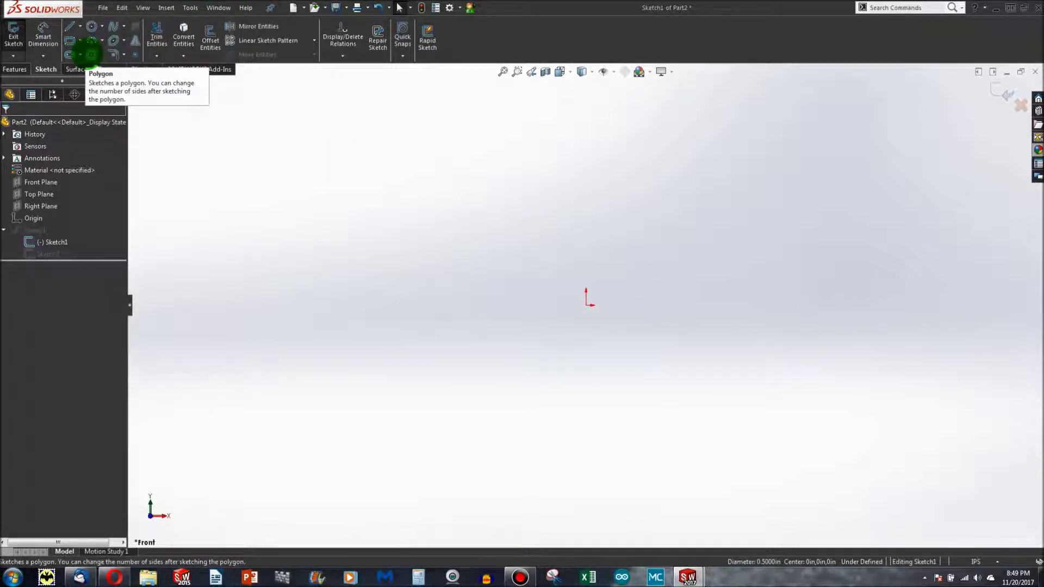
Draw a hexagon in its place and dimension it 0.25 in across the flats.
{"action": "left_click", "coordinate": [91, 54]}
{"action": "left_click", "coordinate": [471, 215]}
{"action": "left_click", "coordinate": [685, 378]}
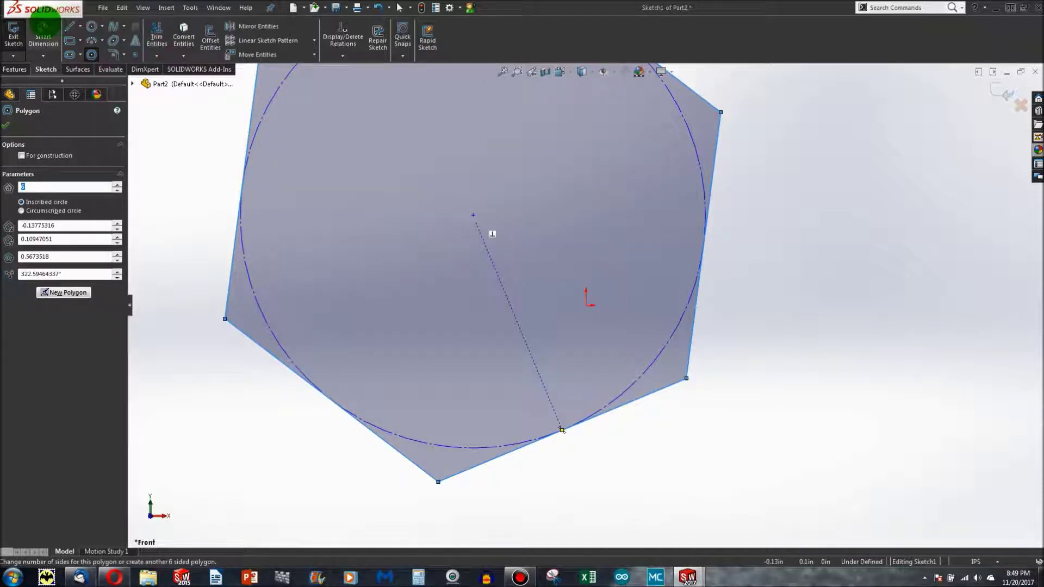
{"action": "key", "text": "Escape"}
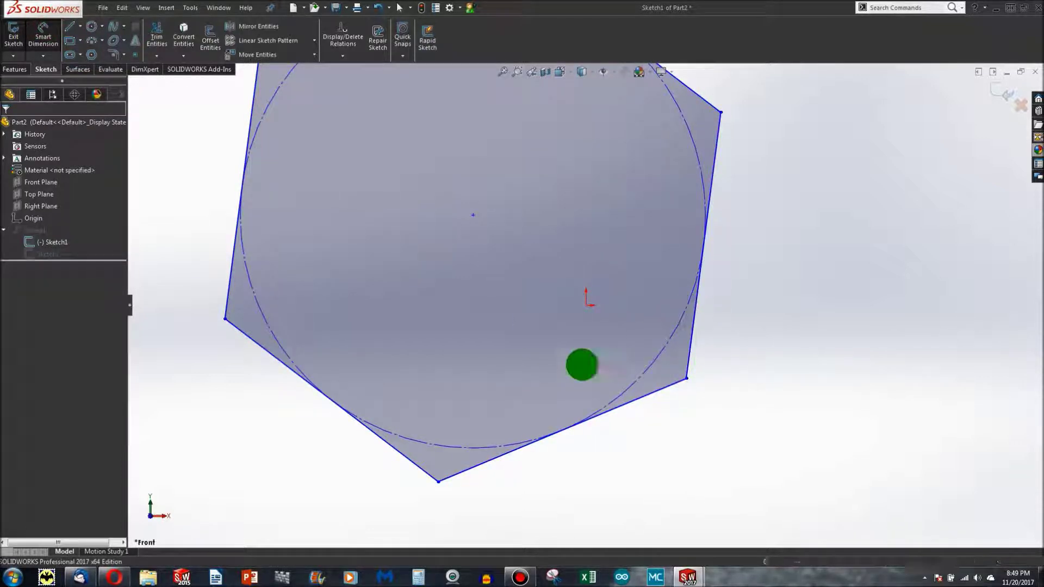
{"action": "left_click_drag", "start_coordinate": [597, 416], "coordinate": [381, 116]}
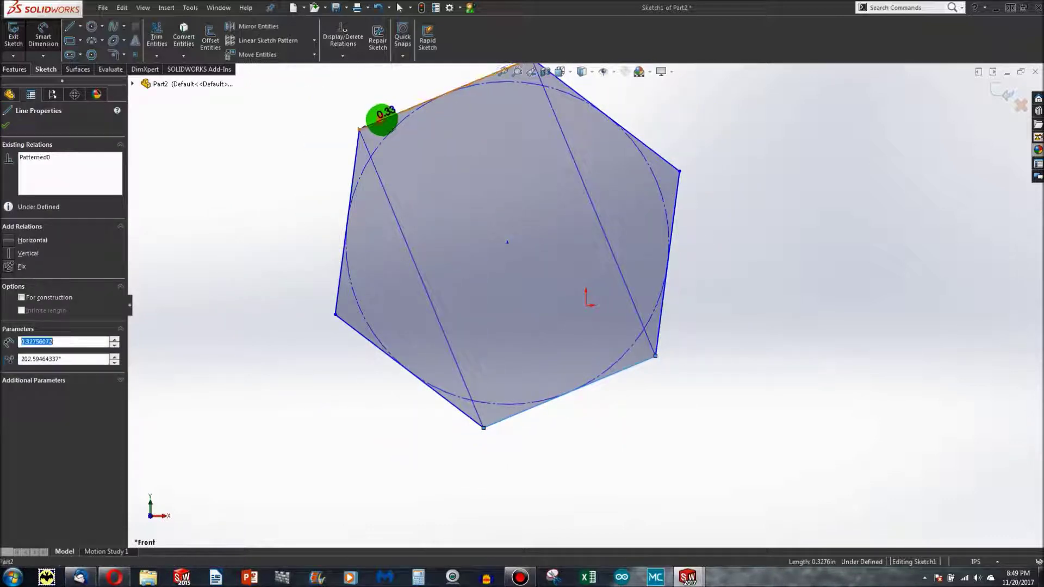
{"action": "left_click", "coordinate": [747, 169]}
{"action": "type", "text": "0.25"}
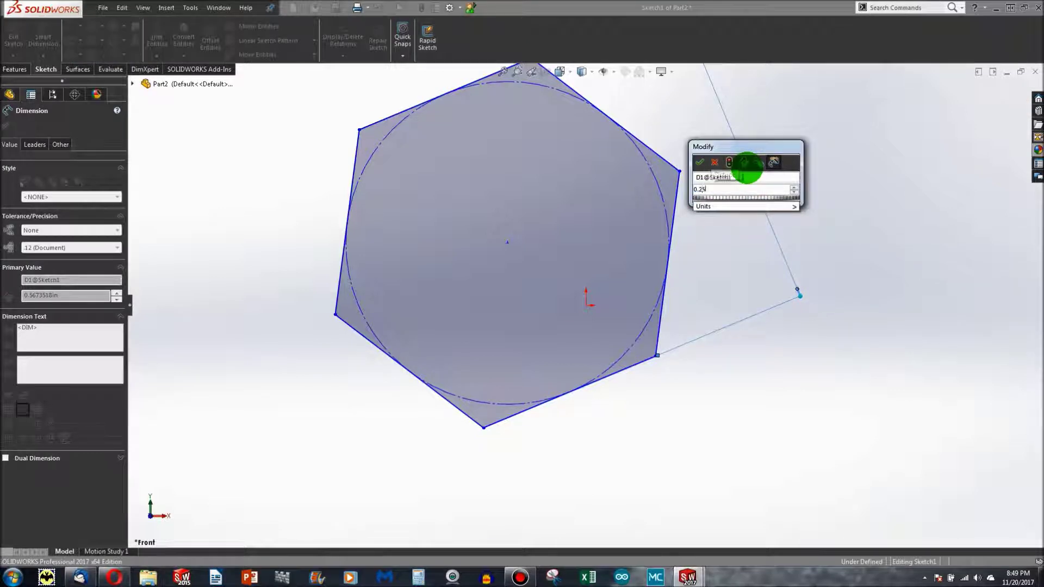
{"action": "key", "text": "Return"}
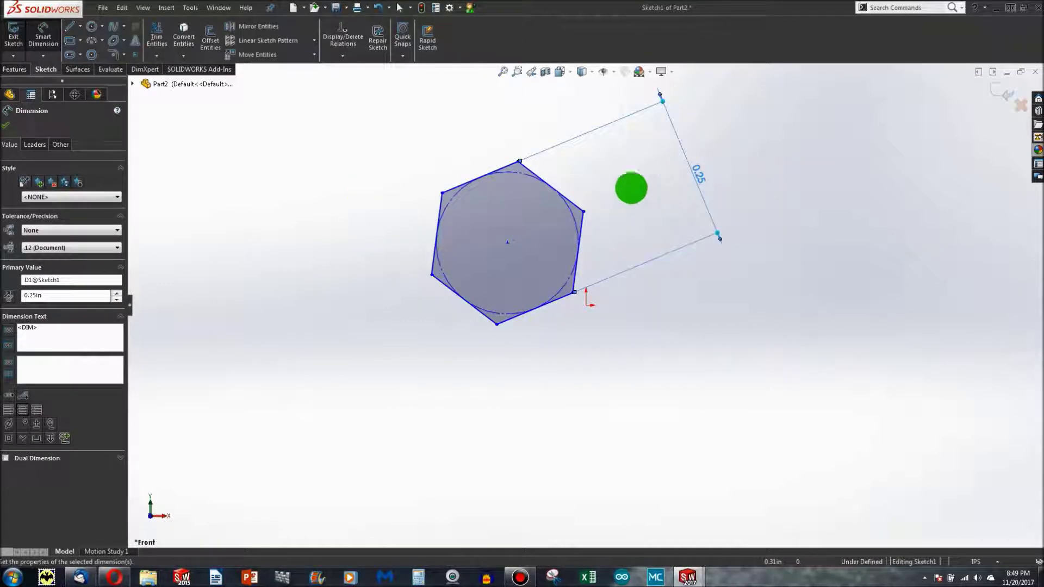
{"action": "left_click", "coordinate": [201, 152]}
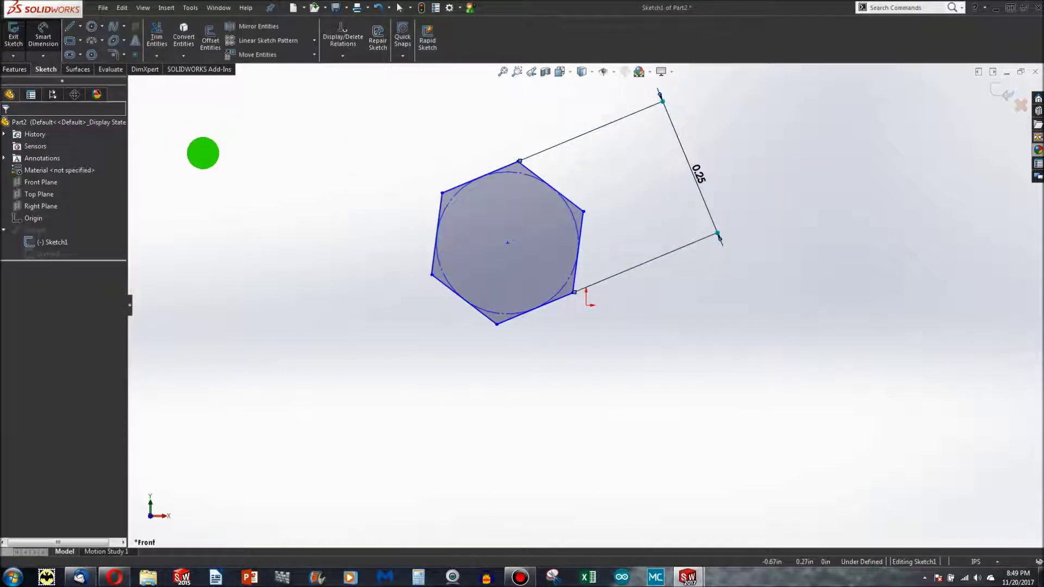
Make the hexagon centre coincident with the origin and its top edge horizontal, then exit.
{"action": "left_click", "coordinate": [506, 245]}
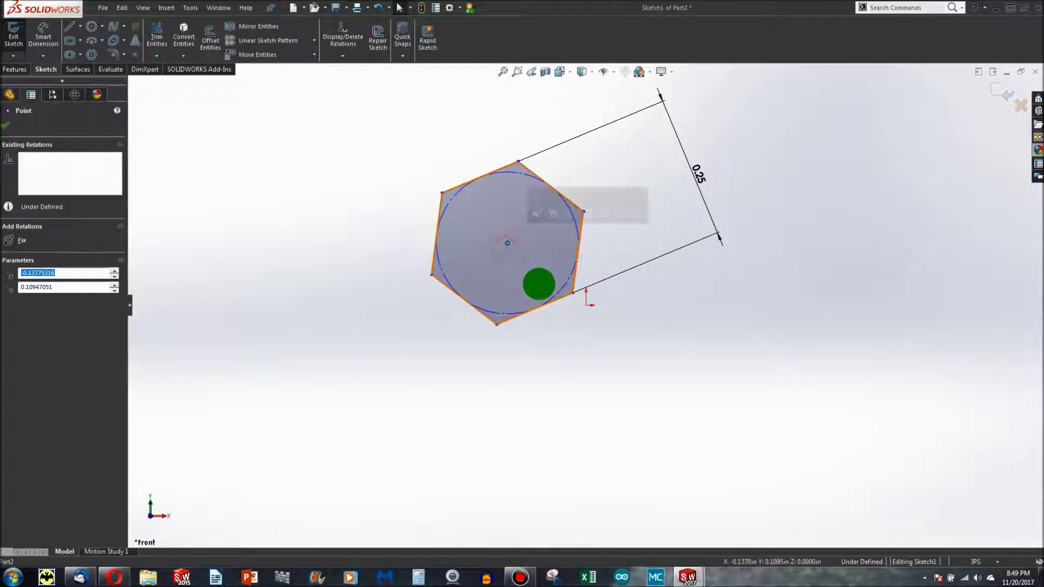
{"action": "left_click", "coordinate": [586, 305], "text": "ctrl"}
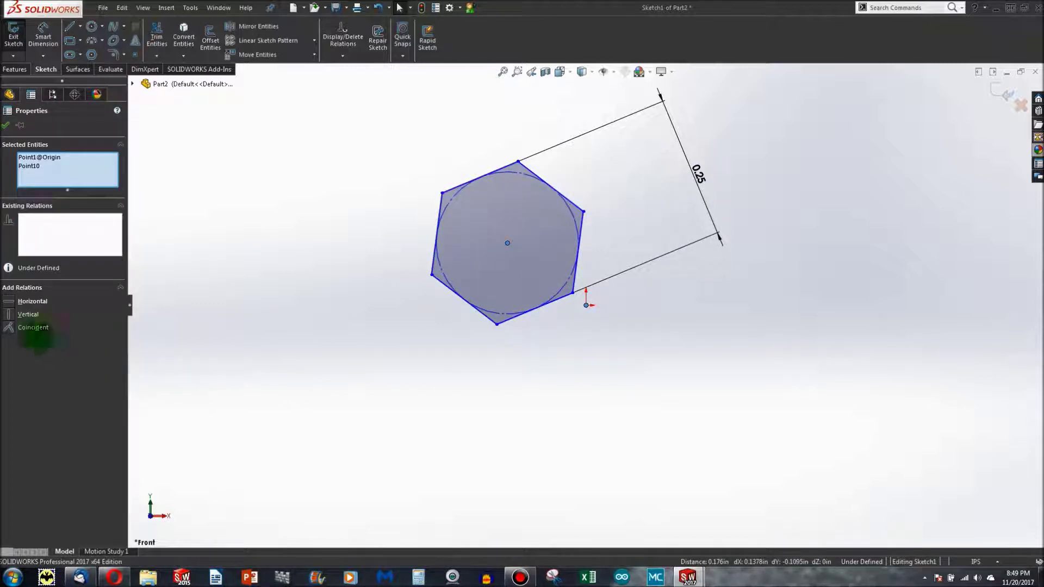
{"action": "left_click", "coordinate": [18, 327]}
{"action": "left_click", "coordinate": [468, 266]}
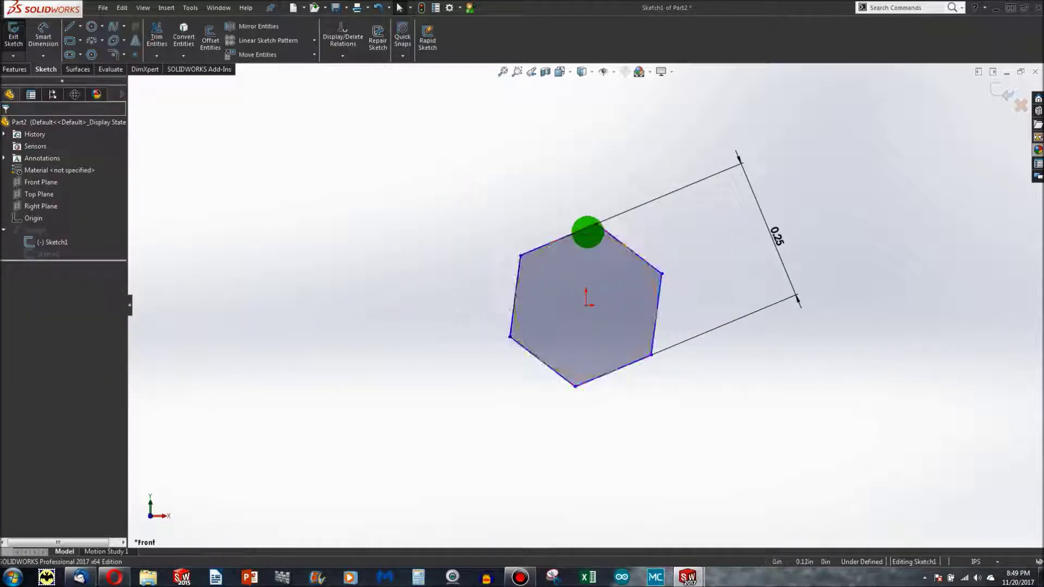
{"action": "left_click", "coordinate": [558, 240]}
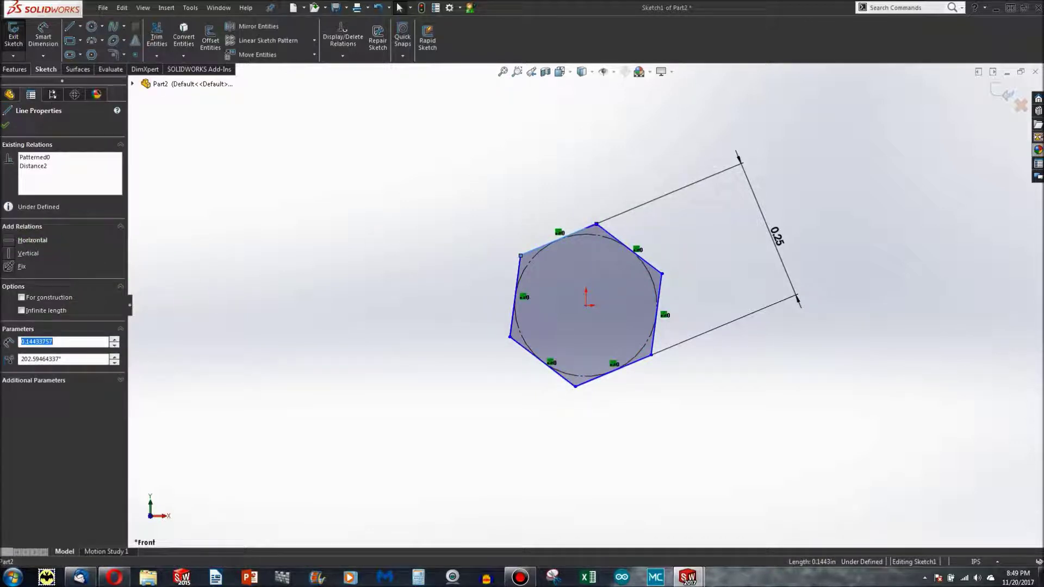
{"action": "left_click", "coordinate": [9, 239]}
{"action": "left_click", "coordinate": [427, 333]}
{"action": "left_click", "coordinate": [412, 203]}
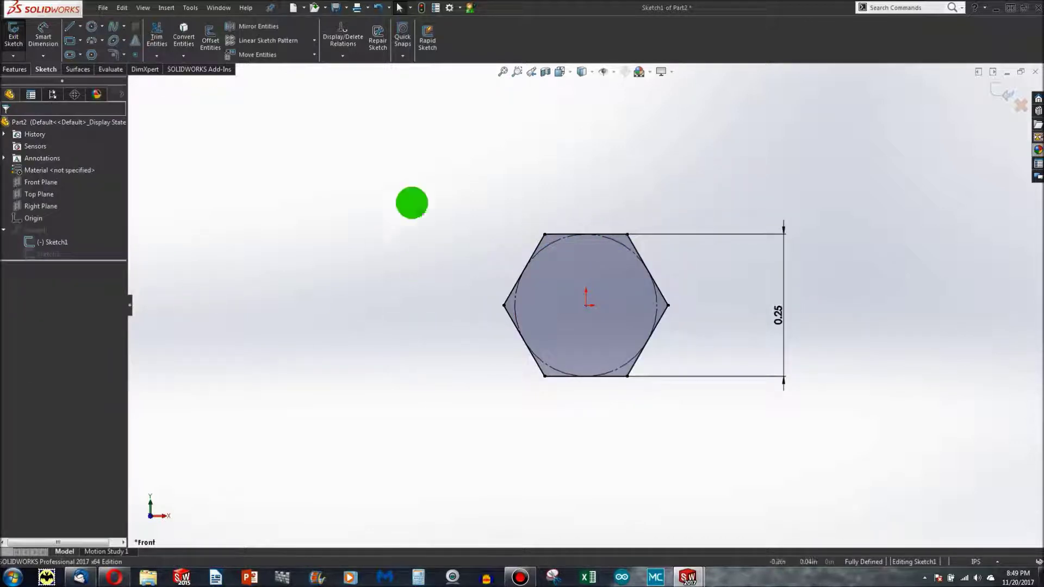
{"action": "left_click", "coordinate": [422, 7]}
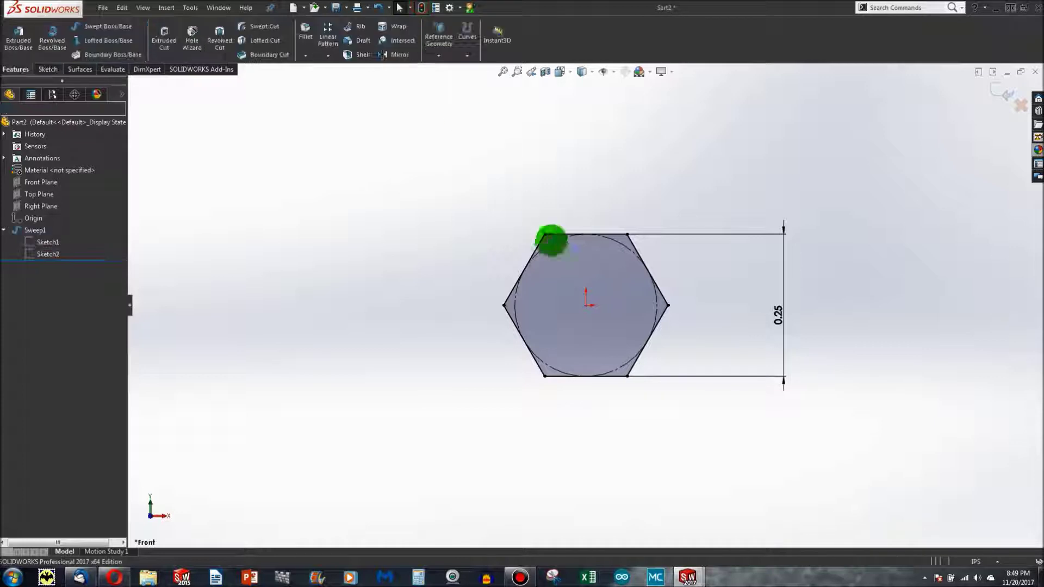
Zoom out and back in to inspect the whole hex-section serpentine rod.
{"action": "scroll", "coordinate": [548, 294], "scroll_direction": "down", "scroll_amount": 5}
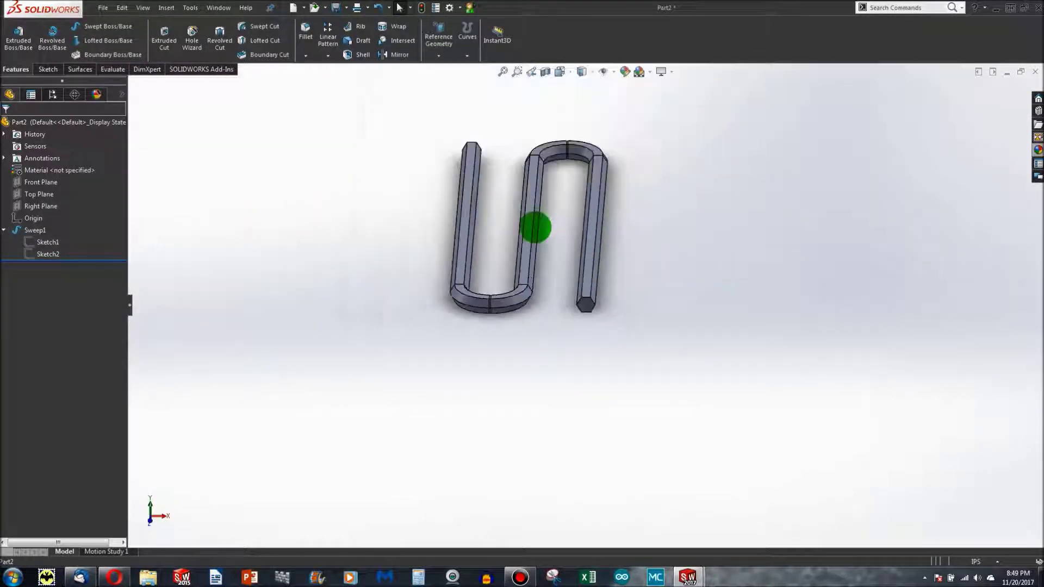
{"action": "scroll", "coordinate": [536, 226], "scroll_direction": "up", "scroll_amount": 8}
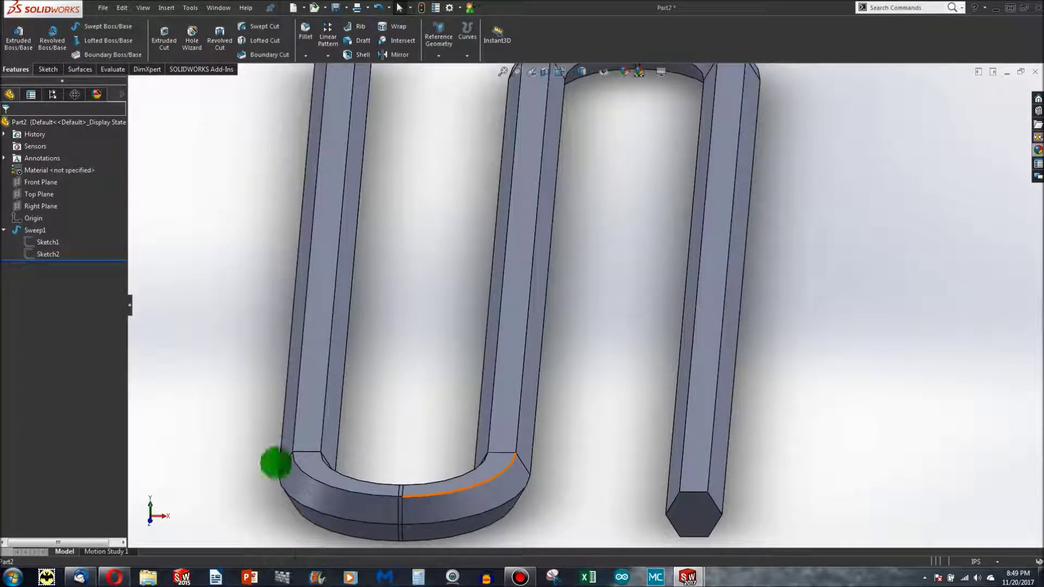
{"action": "scroll", "coordinate": [326, 381], "scroll_direction": "up", "scroll_amount": 3}
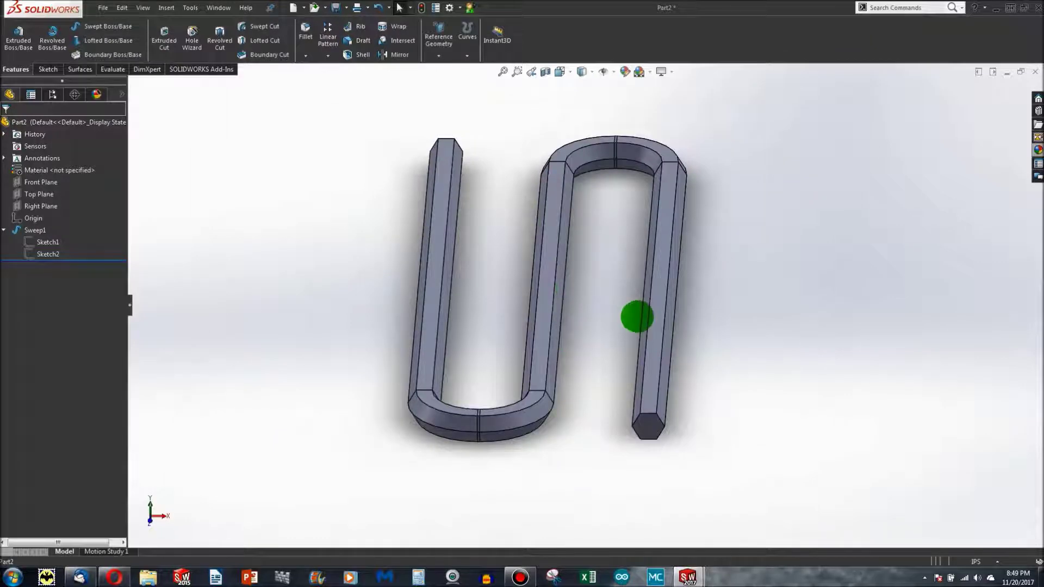
{"action": "right_click", "coordinate": [651, 308]}
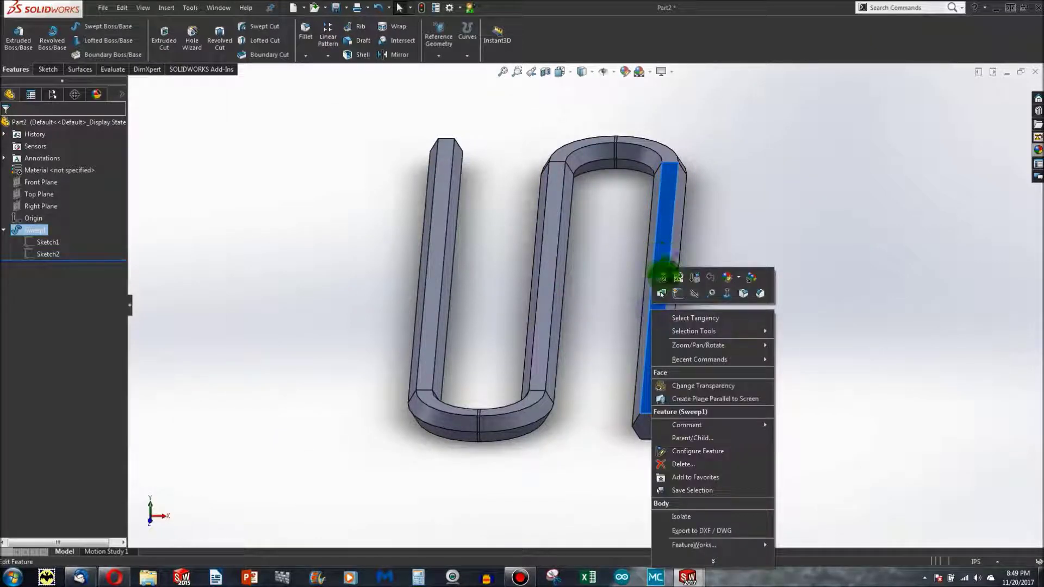
Edit Sweep1 to specify a 360° profile twist in Direction 1, keeping Follow Path orientation.
{"action": "left_click", "coordinate": [661, 277]}
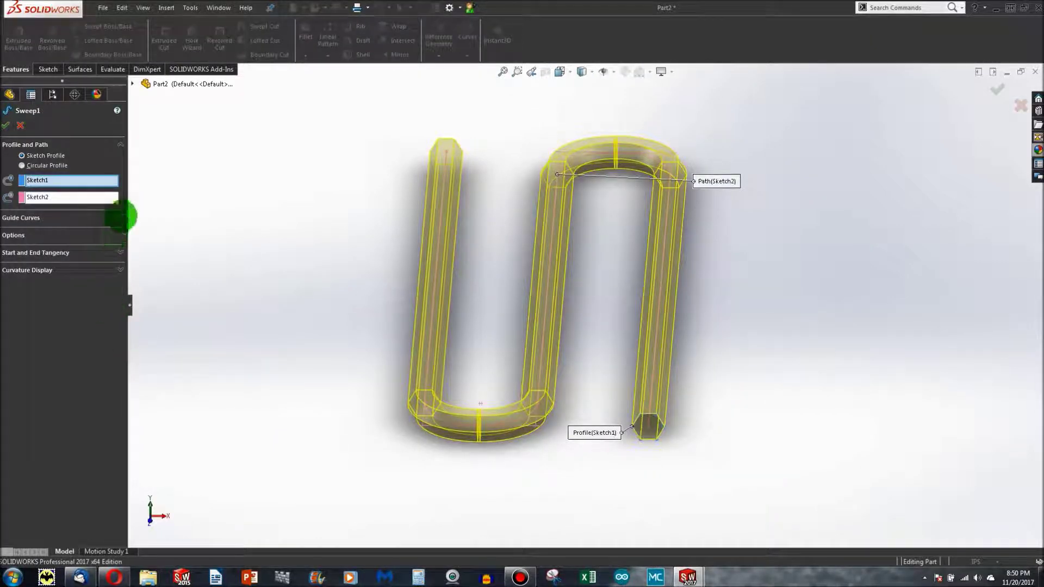
{"action": "left_click", "coordinate": [117, 235]}
{"action": "left_click", "coordinate": [106, 256]}
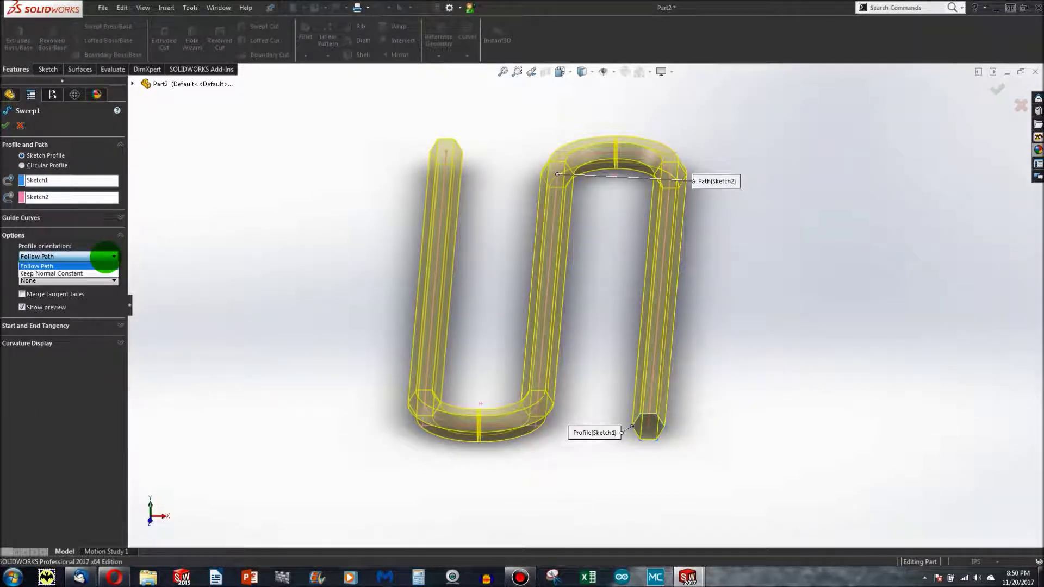
{"action": "left_click", "coordinate": [105, 257]}
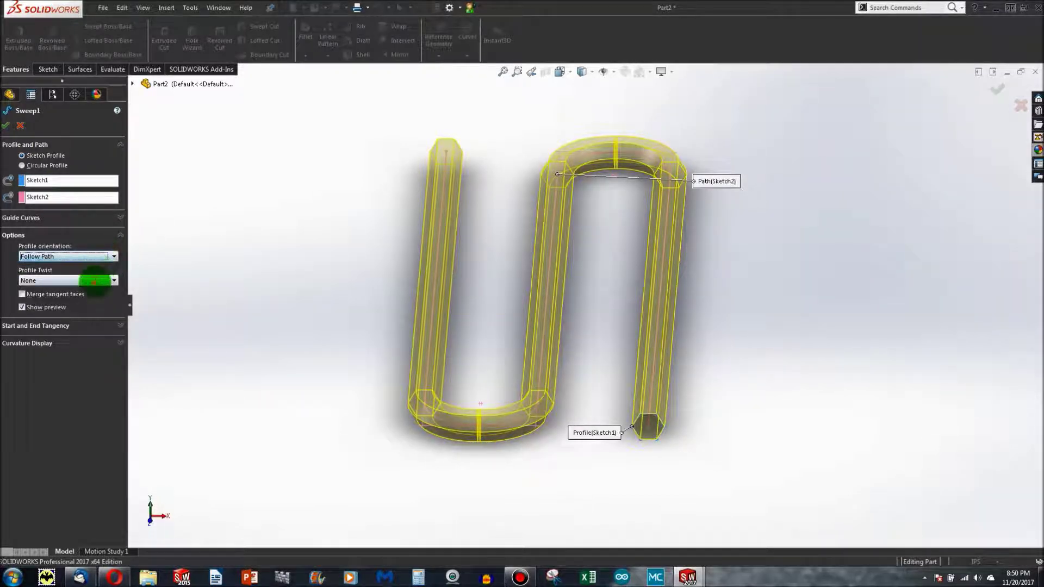
{"action": "left_click", "coordinate": [95, 280]}
{"action": "left_click", "coordinate": [95, 297]}
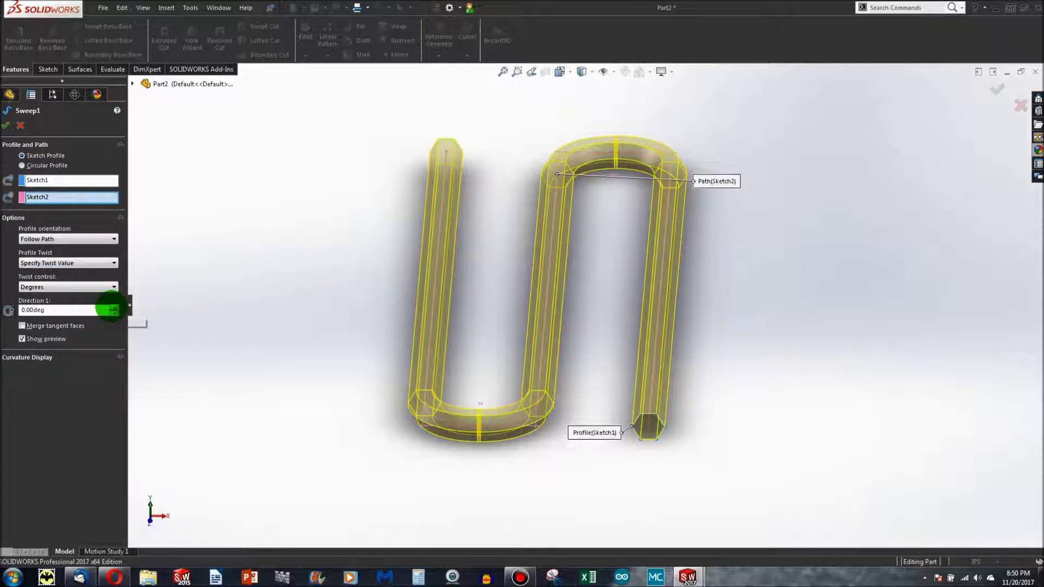
{"action": "left_click", "coordinate": [113, 307]}
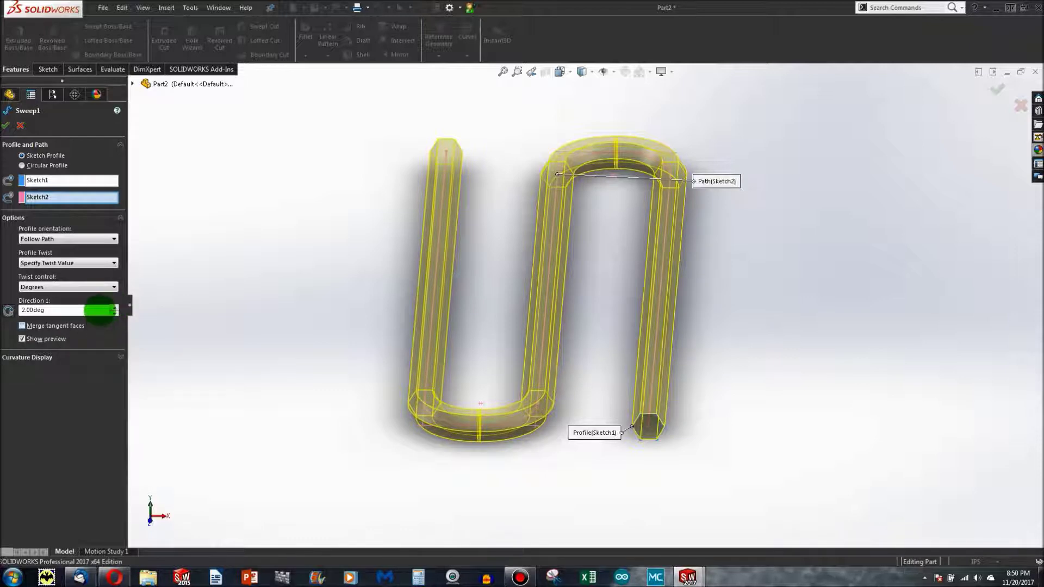
{"action": "double_click", "coordinate": [55, 310]}
{"action": "type", "text": "3"}
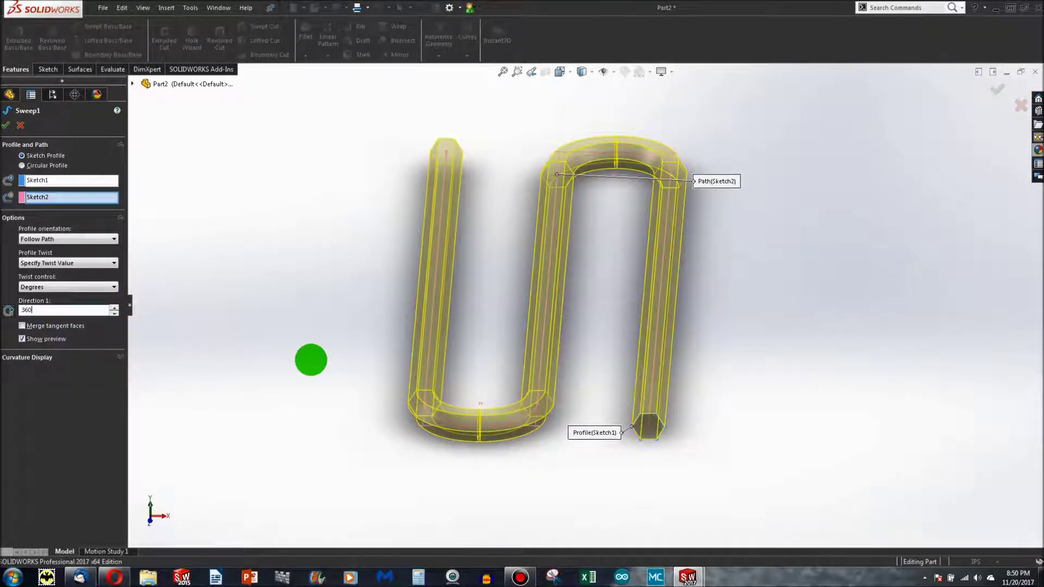
{"action": "type", "text": "60"}
{"action": "key", "text": "Return"}
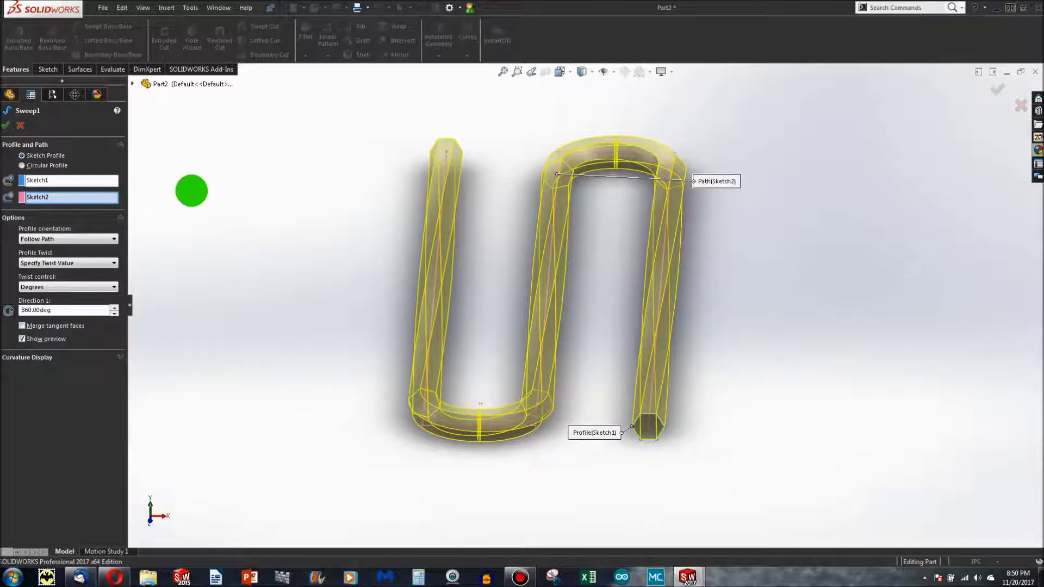
{"action": "left_click", "coordinate": [6, 124]}
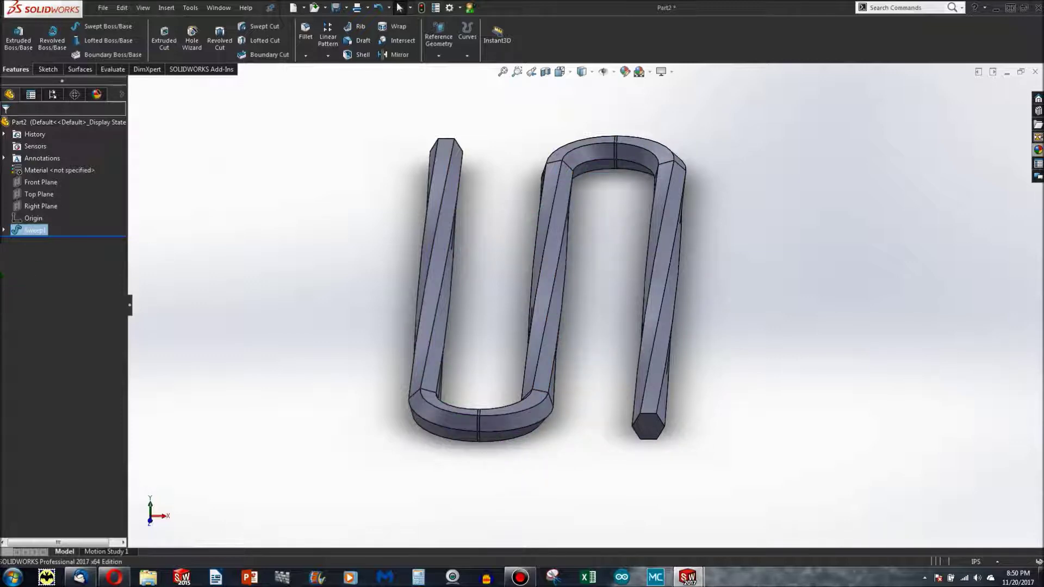
{"action": "middle_click_drag", "start_coordinate": [348, 282], "coordinate": [583, 326]}
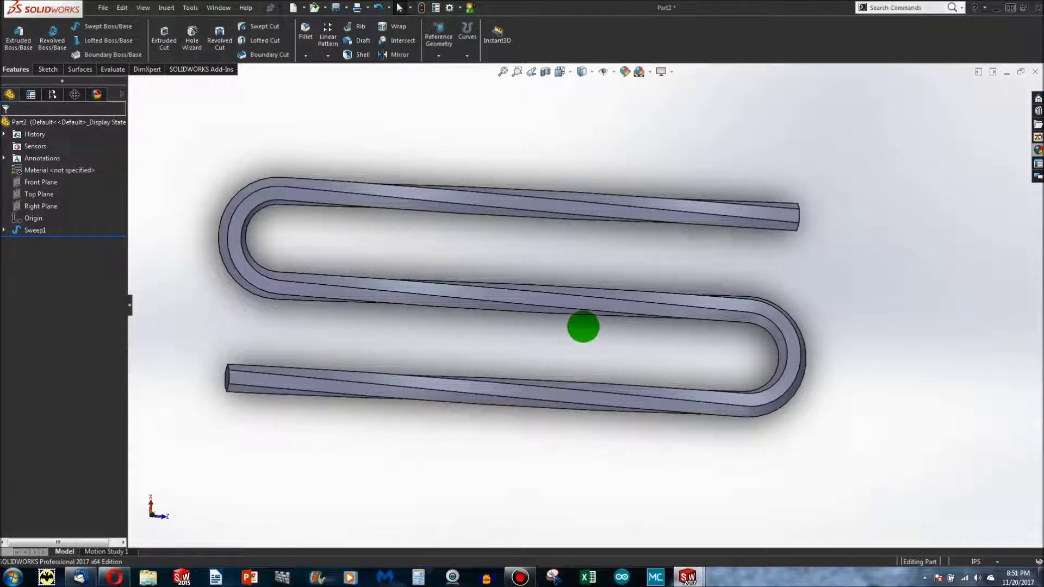
{"action": "middle_click_drag", "start_coordinate": [492, 343], "coordinate": [546, 324]}
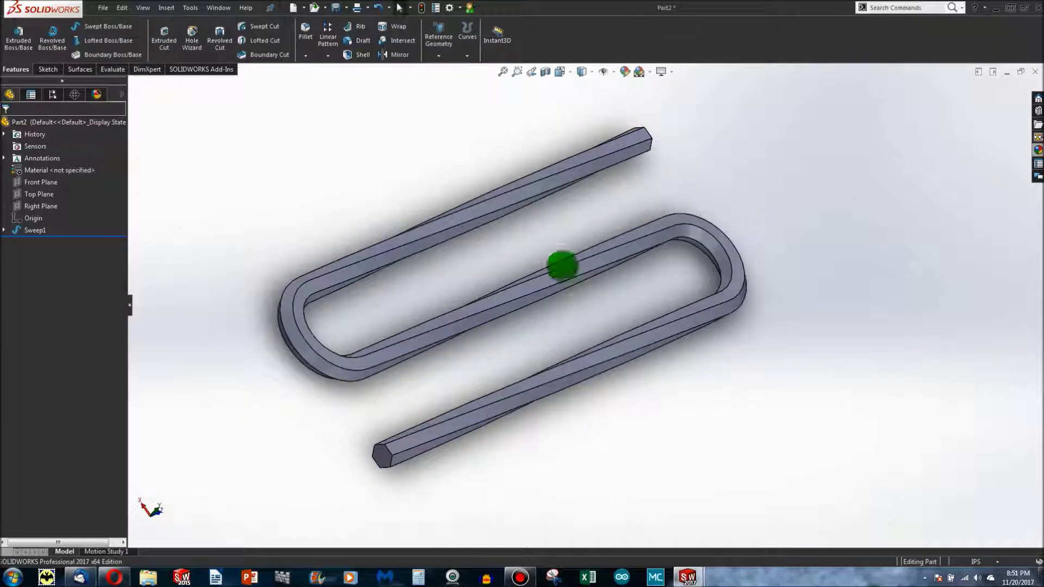
{"action": "scroll", "coordinate": [562, 263], "scroll_direction": "down", "scroll_amount": 5}
{"action": "scroll", "coordinate": [538, 300], "scroll_direction": "up", "scroll_amount": 2}
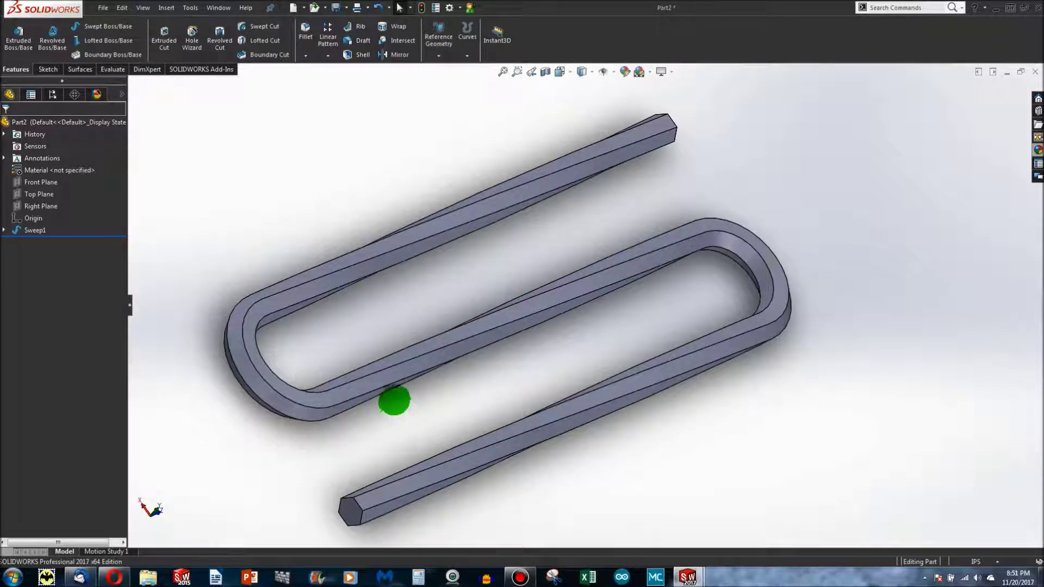